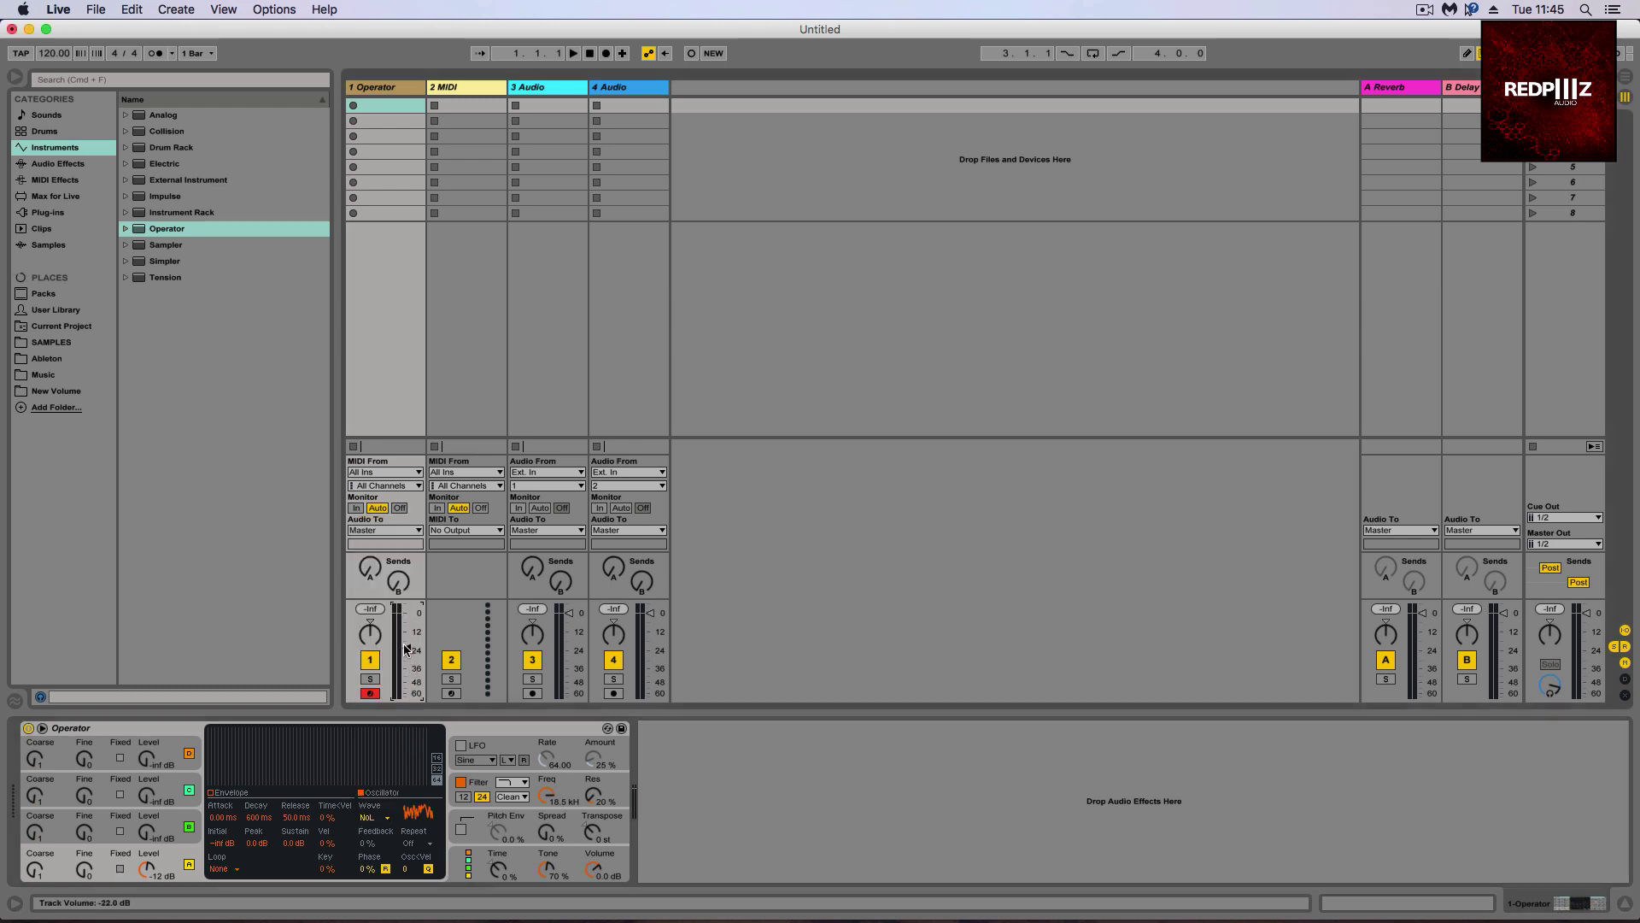
# - Set the Operator track's volume to -10 dB and enable the pitch envelope at 100% with a 14.4 ms decay
pyautogui.moveTo(404, 654); pyautogui.dragTo(407, 630)
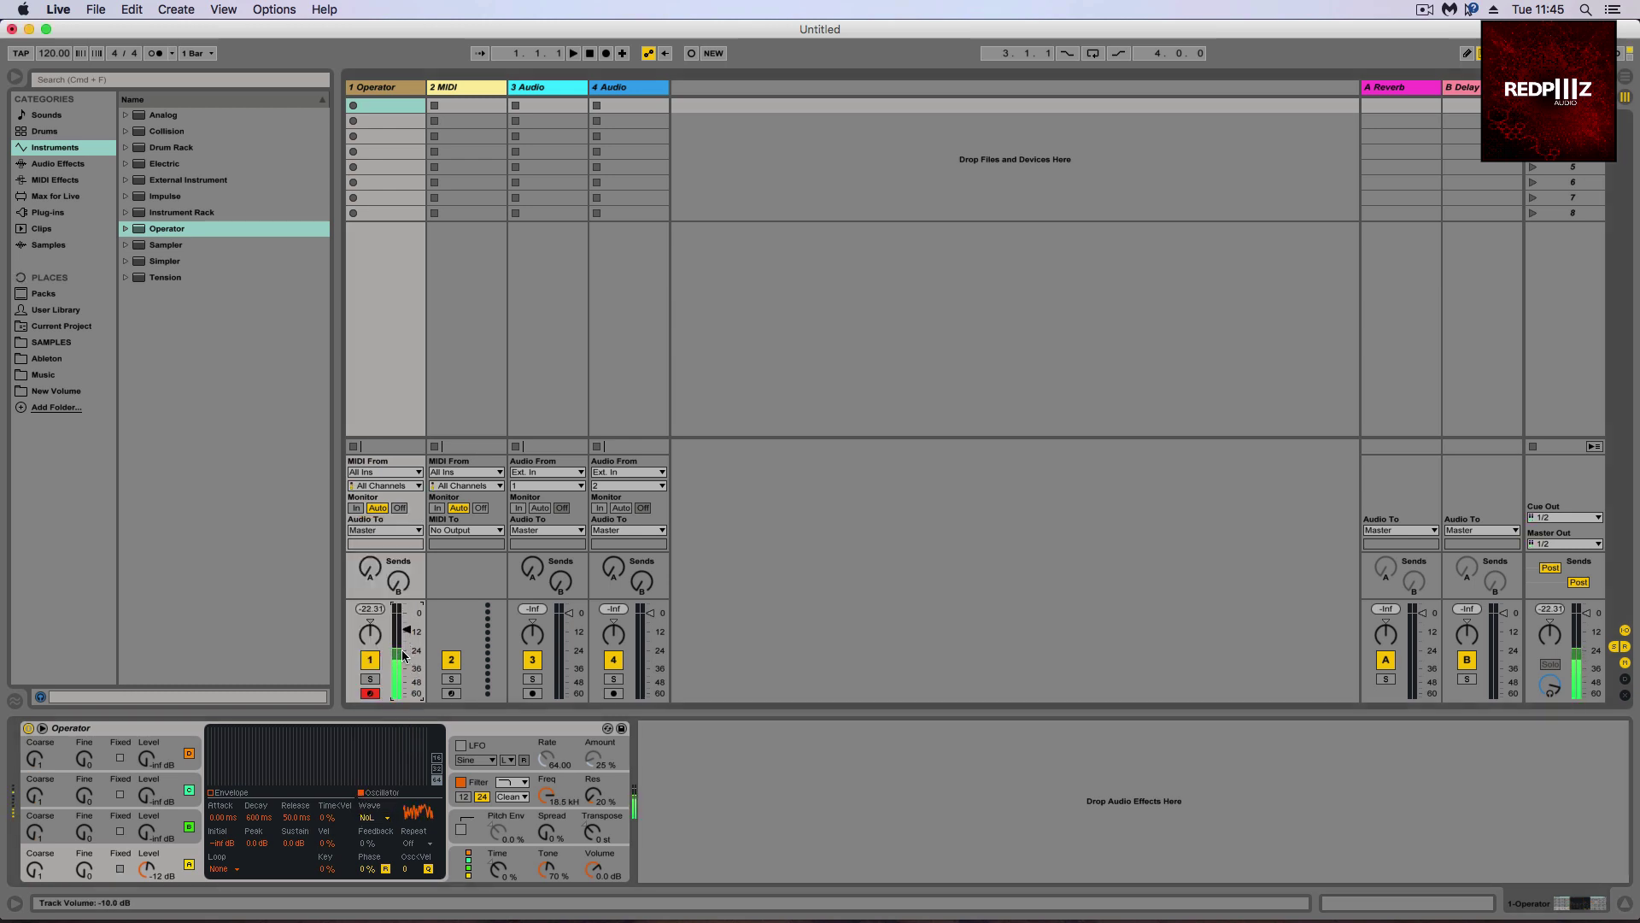
pyautogui.click(462, 830)
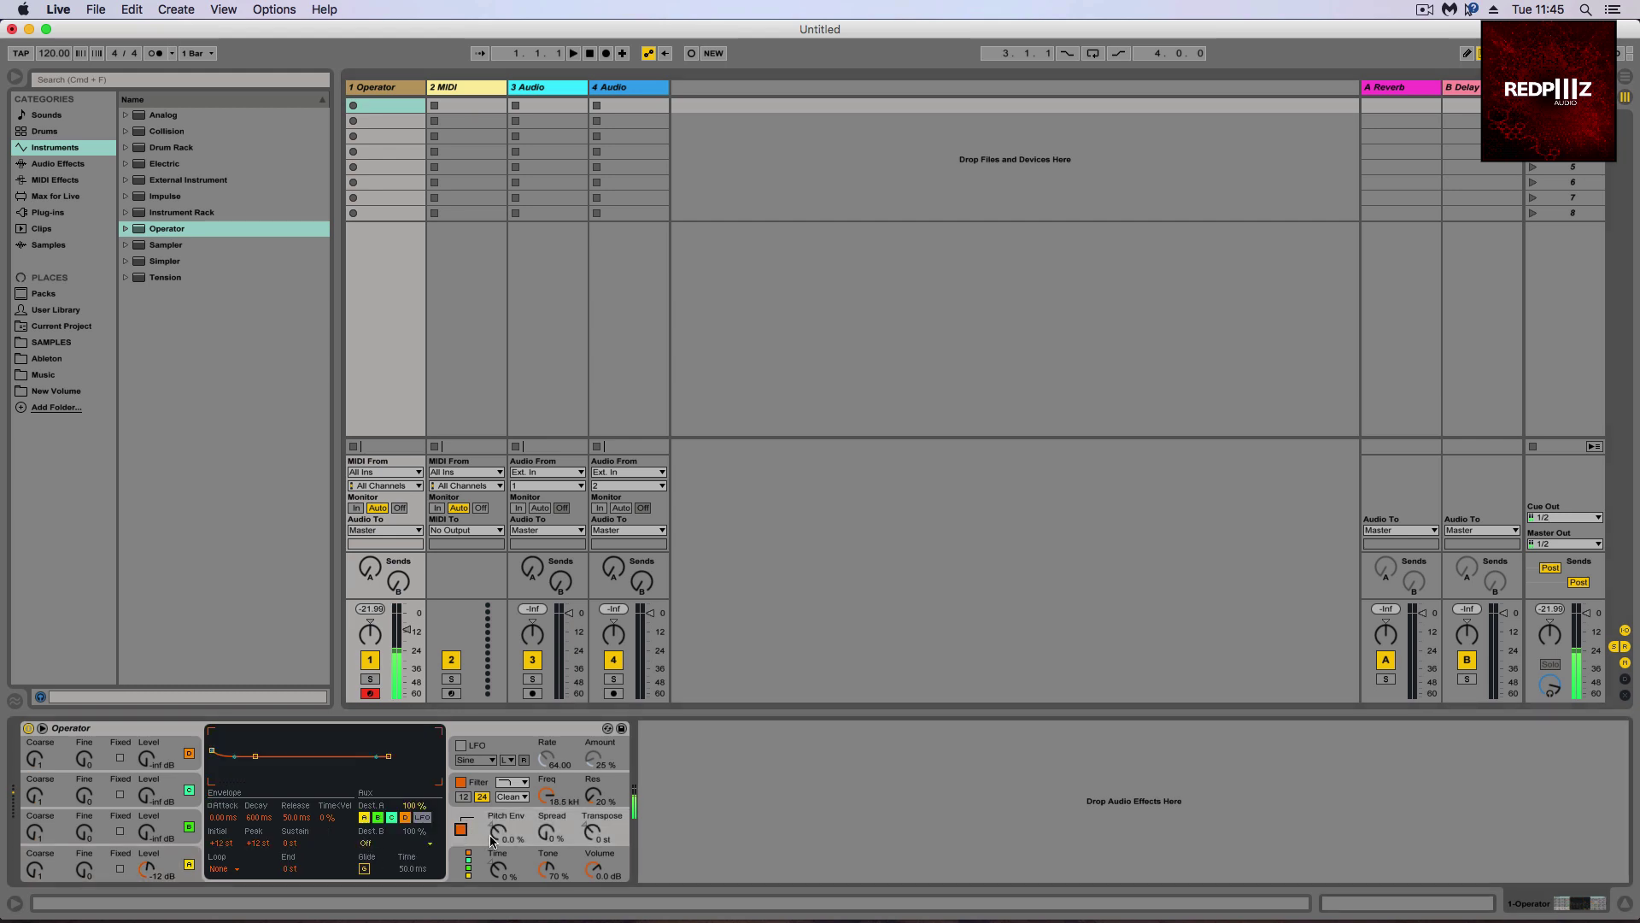
pyautogui.moveTo(492, 841); pyautogui.dragTo(493, 820)
pyautogui.moveTo(261, 818); pyautogui.dragTo(263, 821)
# - Set Operator's filter to an envelope amount of 39%, a 12 dB slope and a cutoff of 113 Hz
pyautogui.click(488, 786)
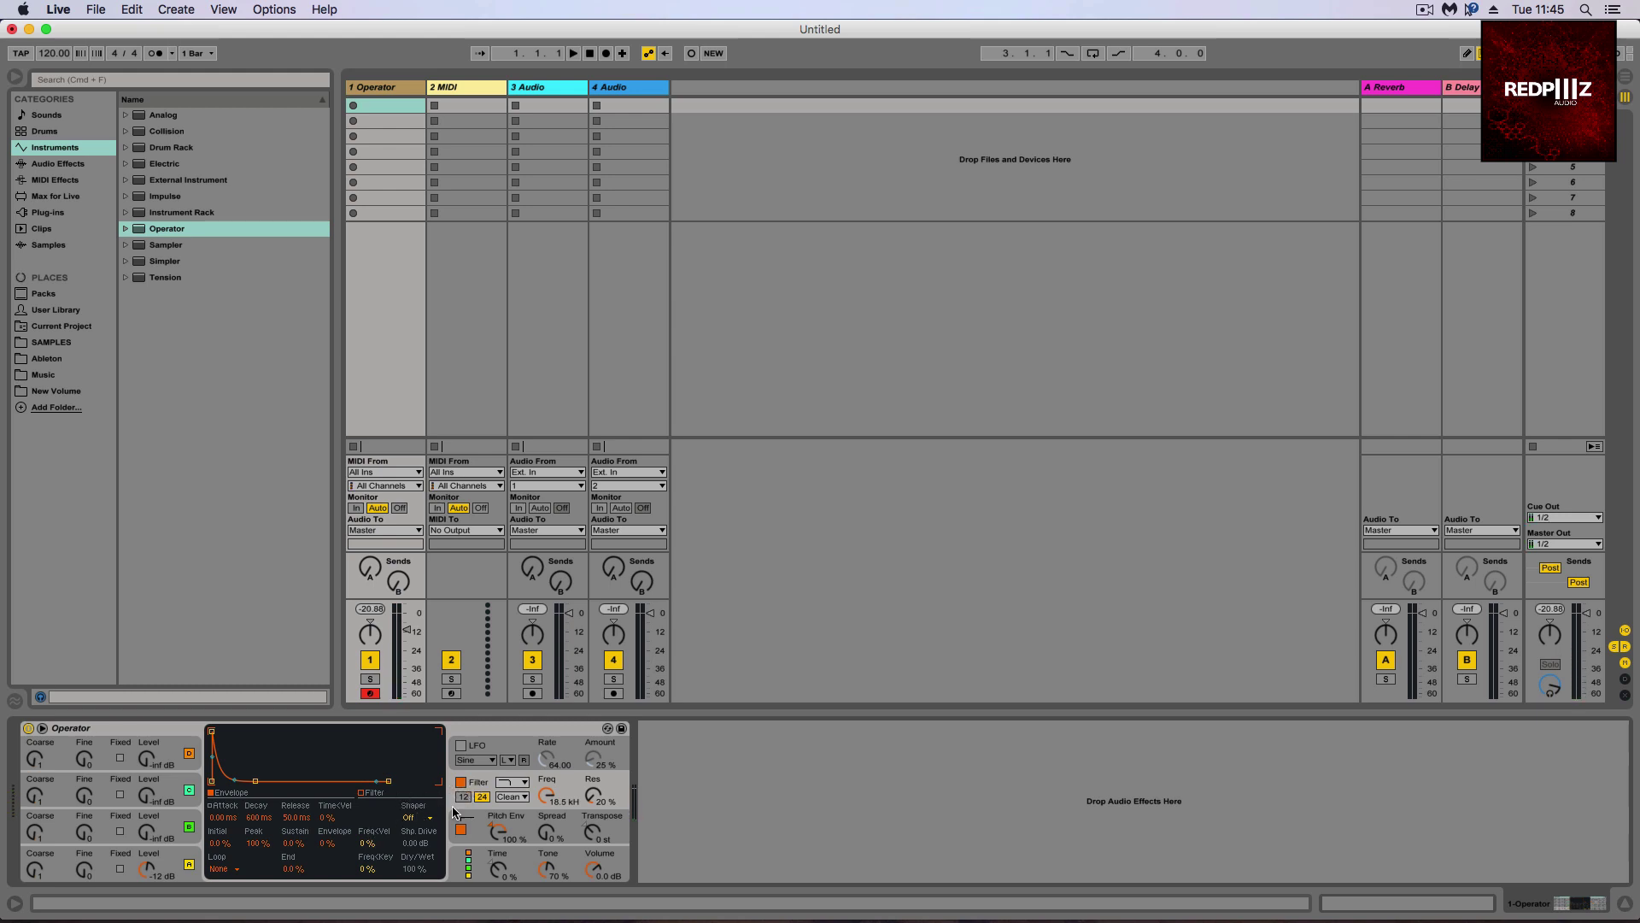
pyautogui.scroll(4, 335, 847)
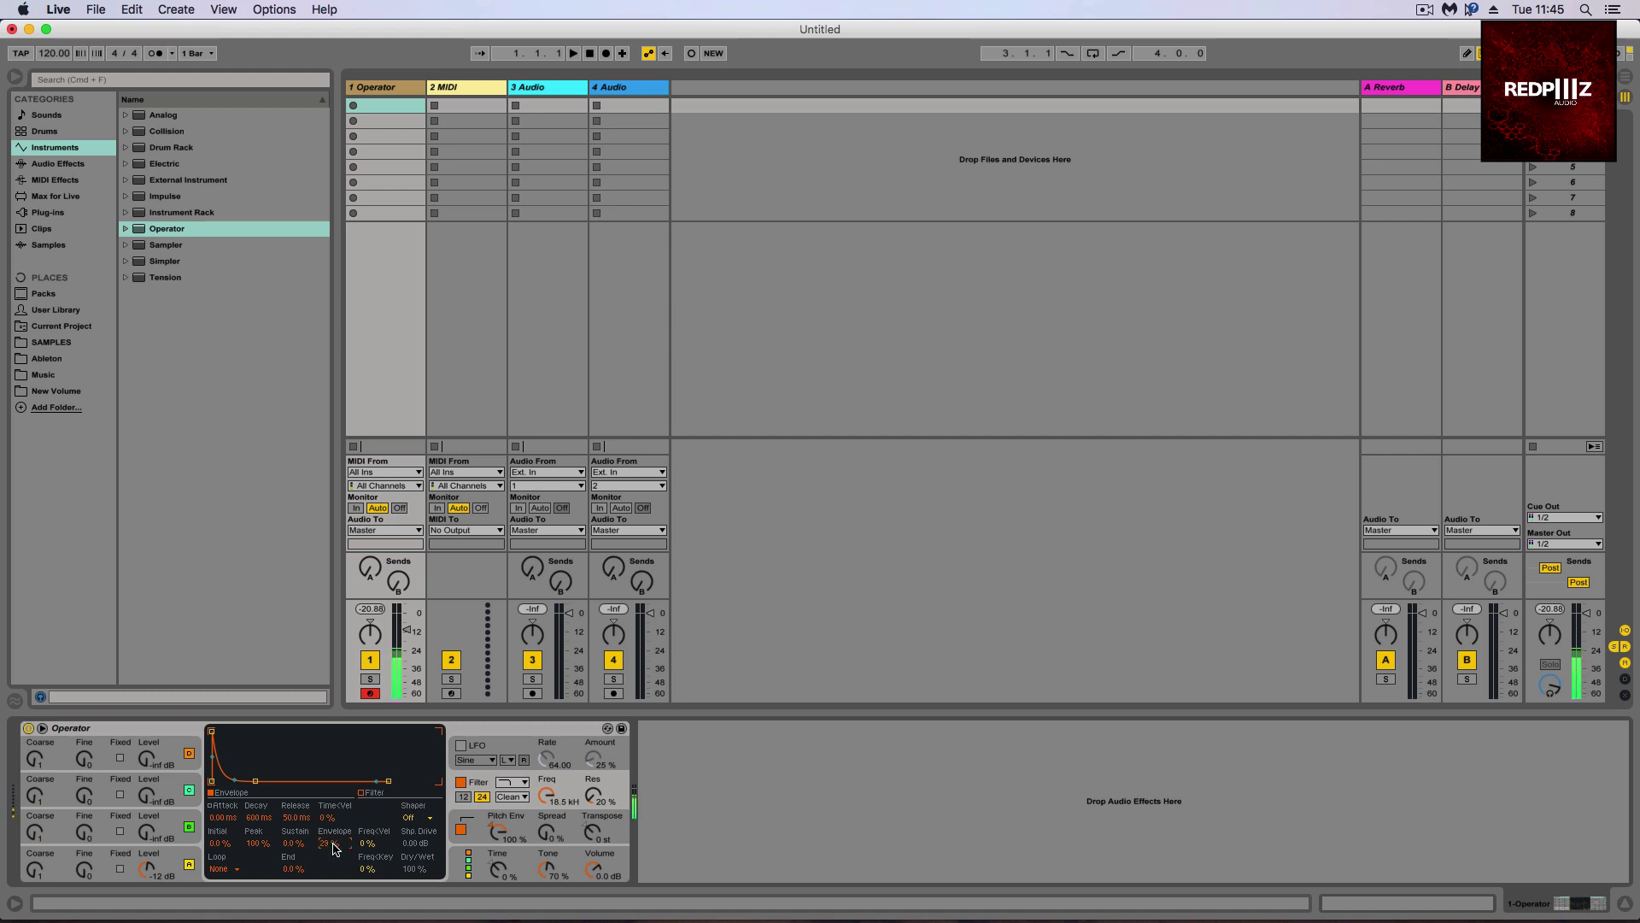
pyautogui.scroll(-15, 549, 795)
pyautogui.scroll(-3, 548, 795)
pyautogui.scroll(-5, 549, 795)
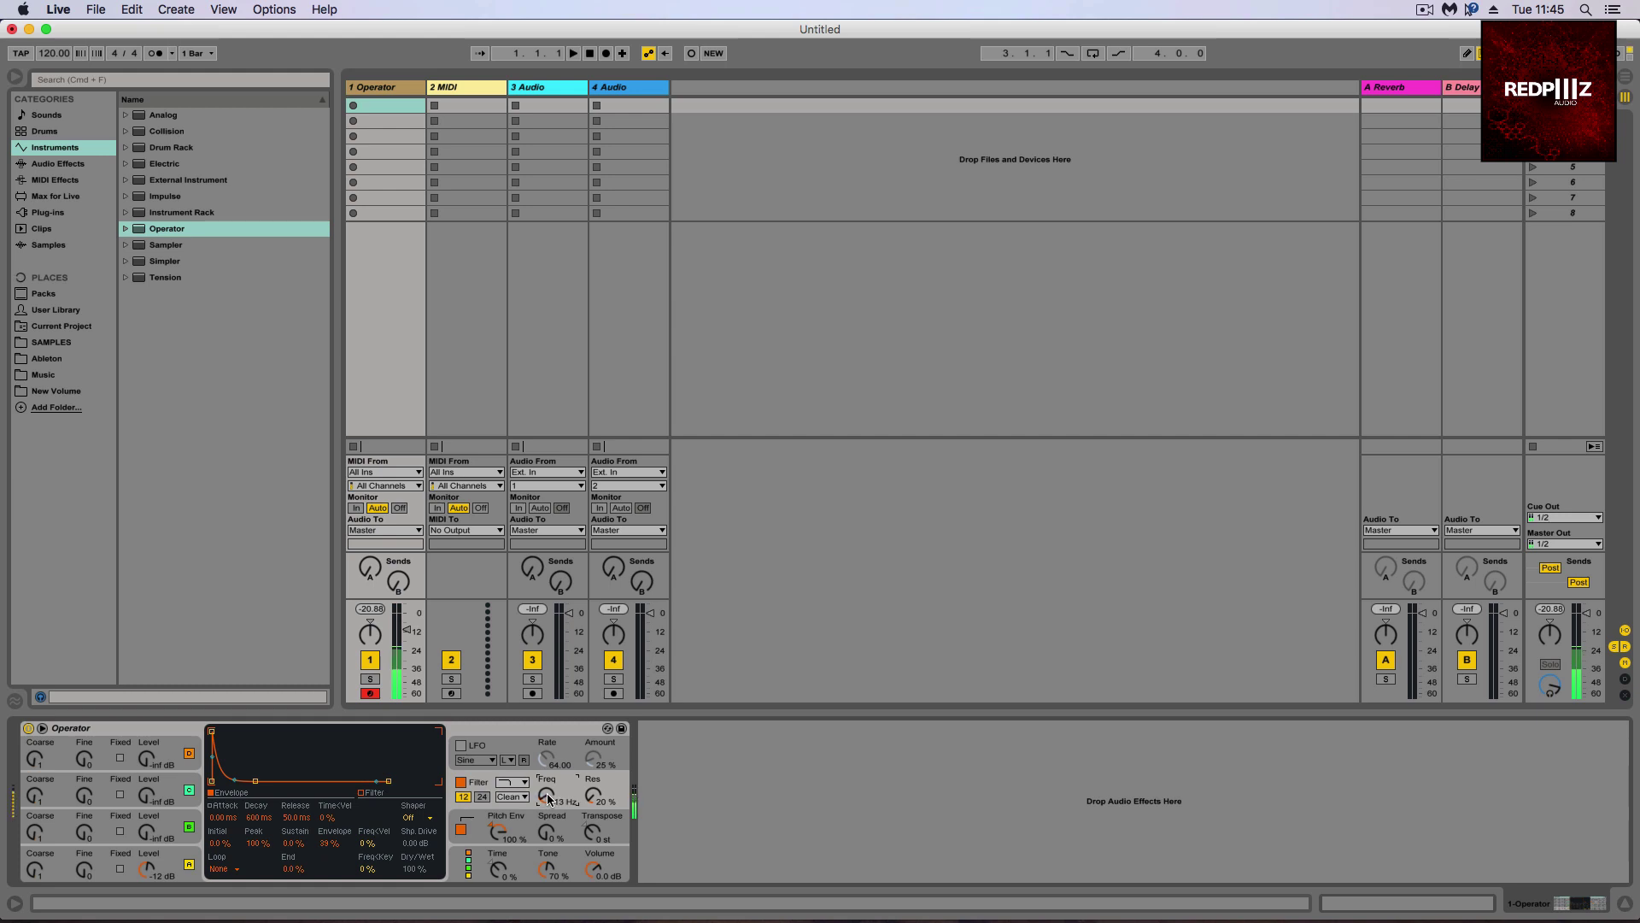
# - Reset the Operator track's volume to its default value
pyautogui.scroll(8, 405, 635)
pyautogui.rightClick(405, 635)
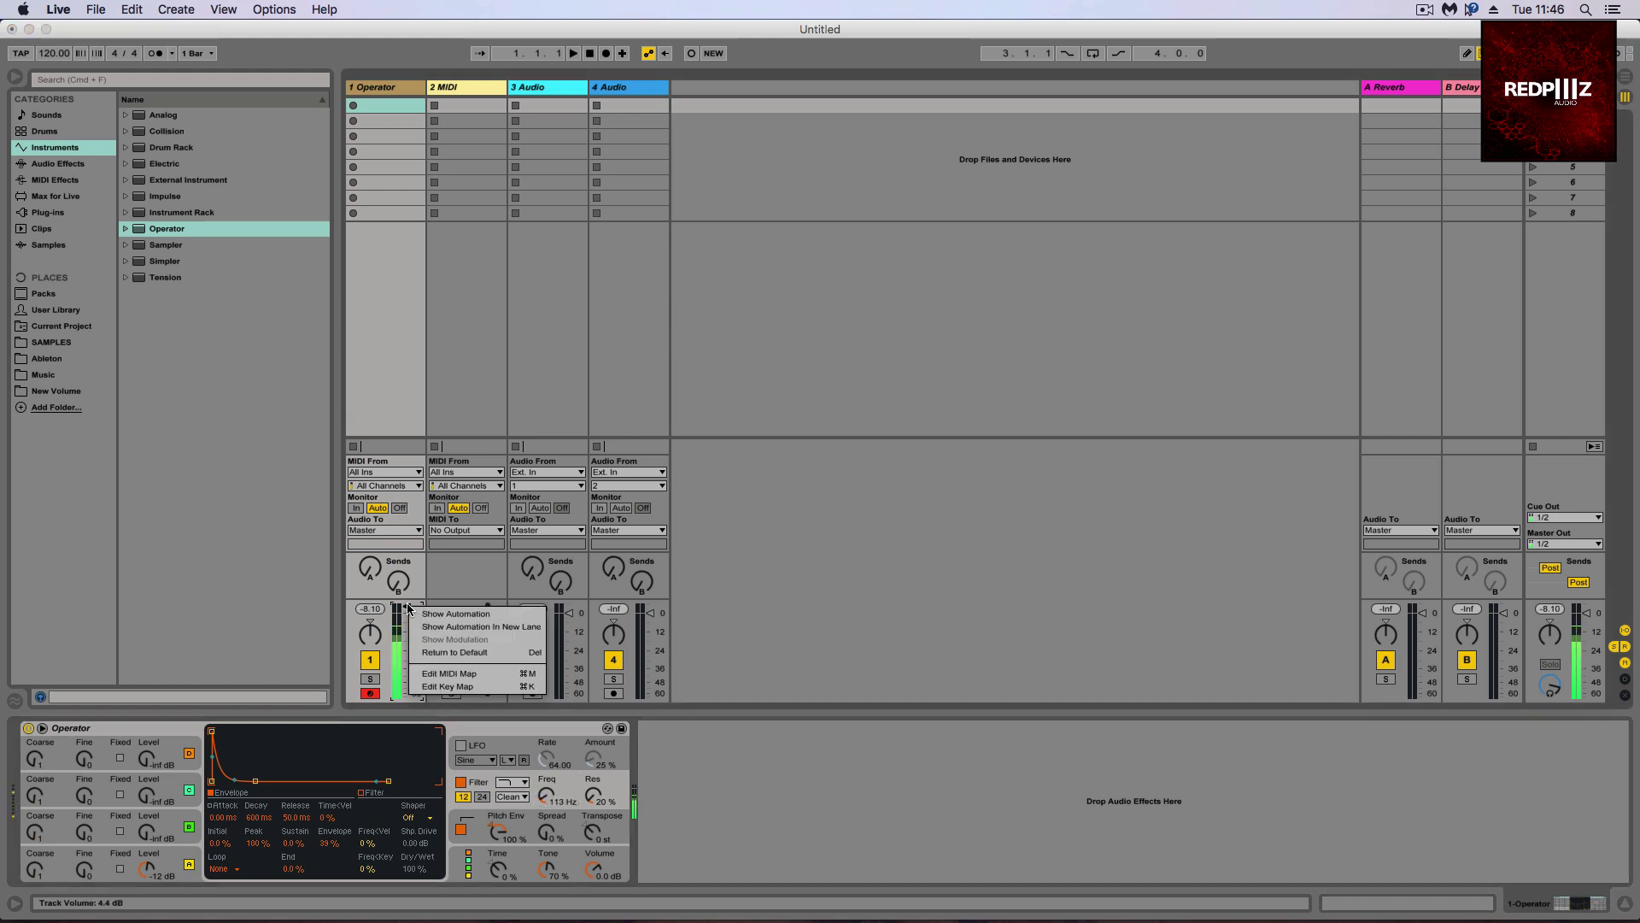
pyautogui.click(433, 655)
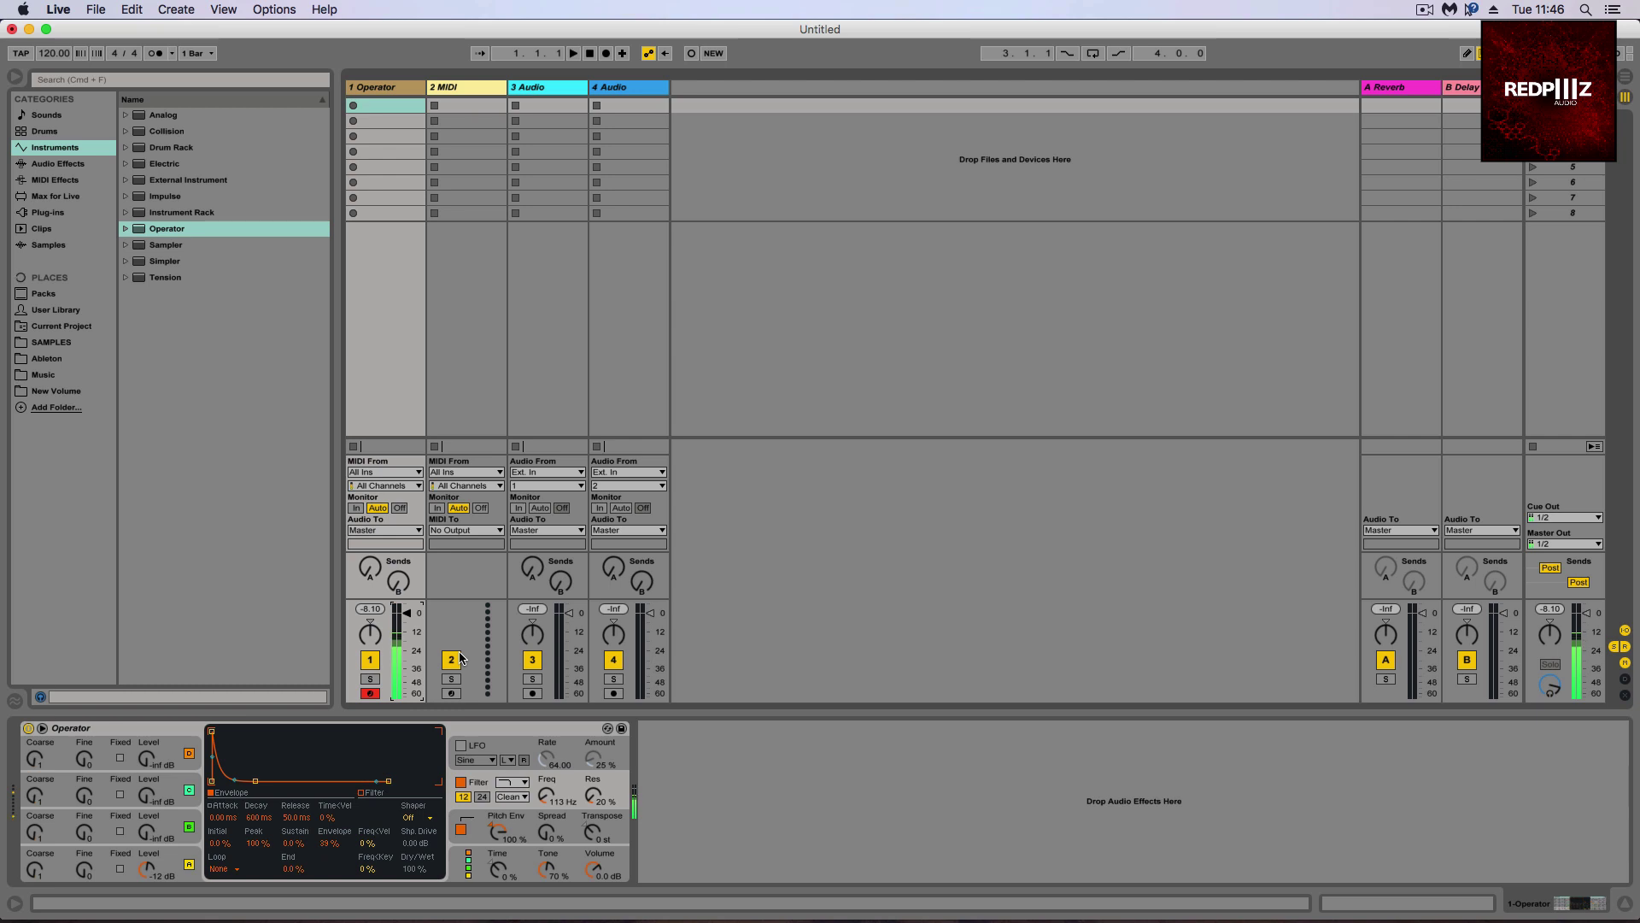
# - Search the audio effects for "co" and add Corpus after Operator
pyautogui.click(156, 82)
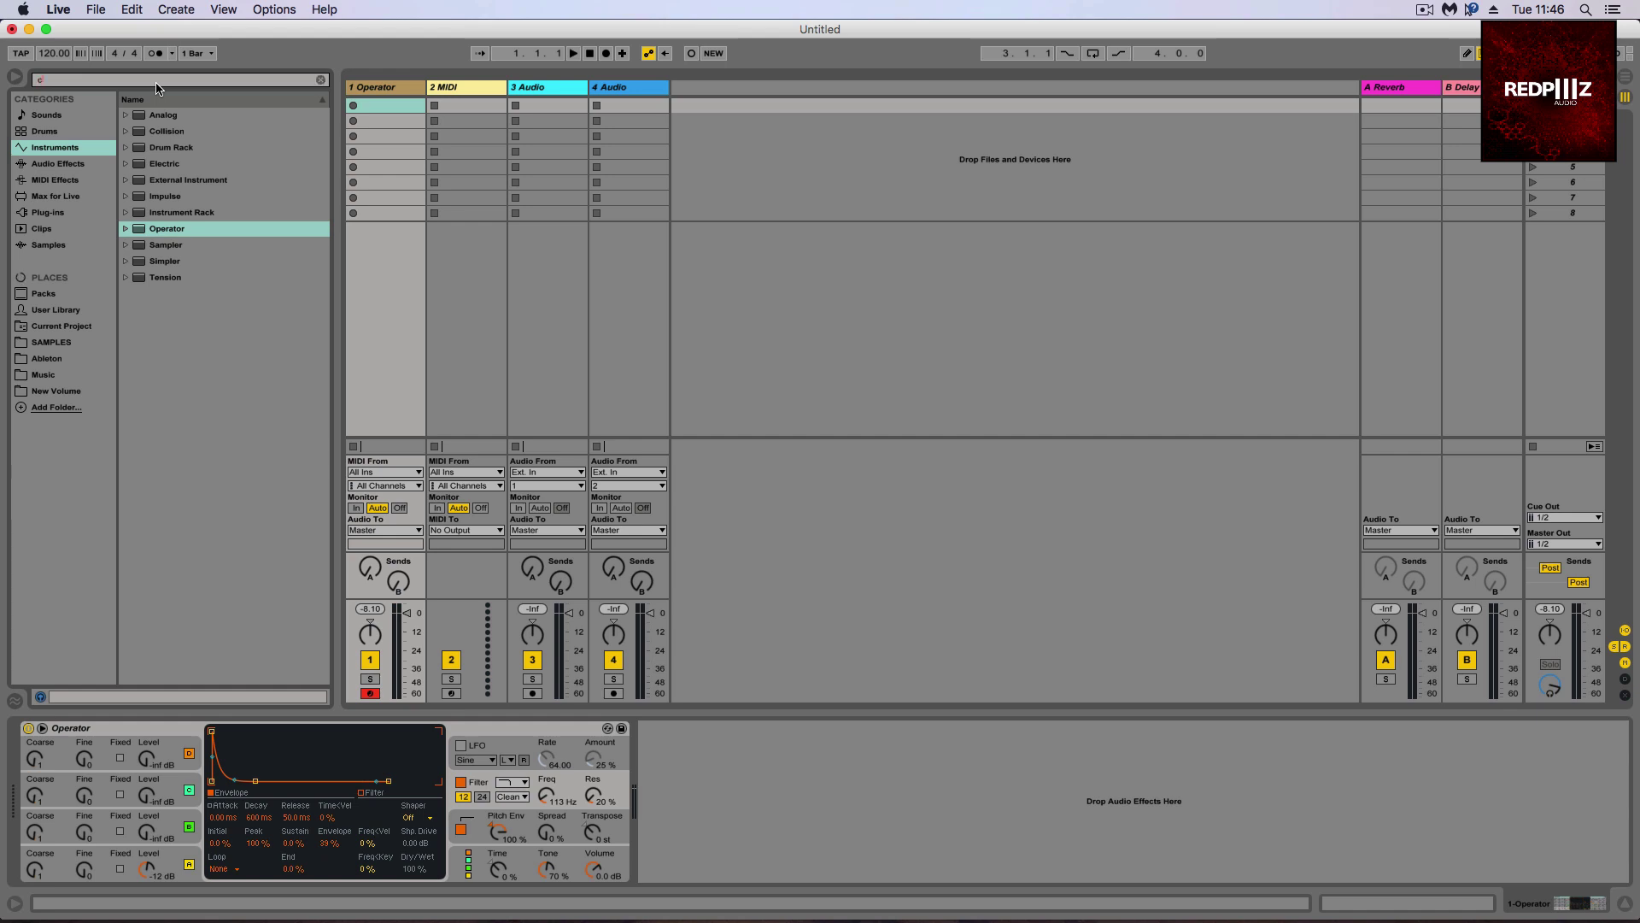
pyautogui.write('co')
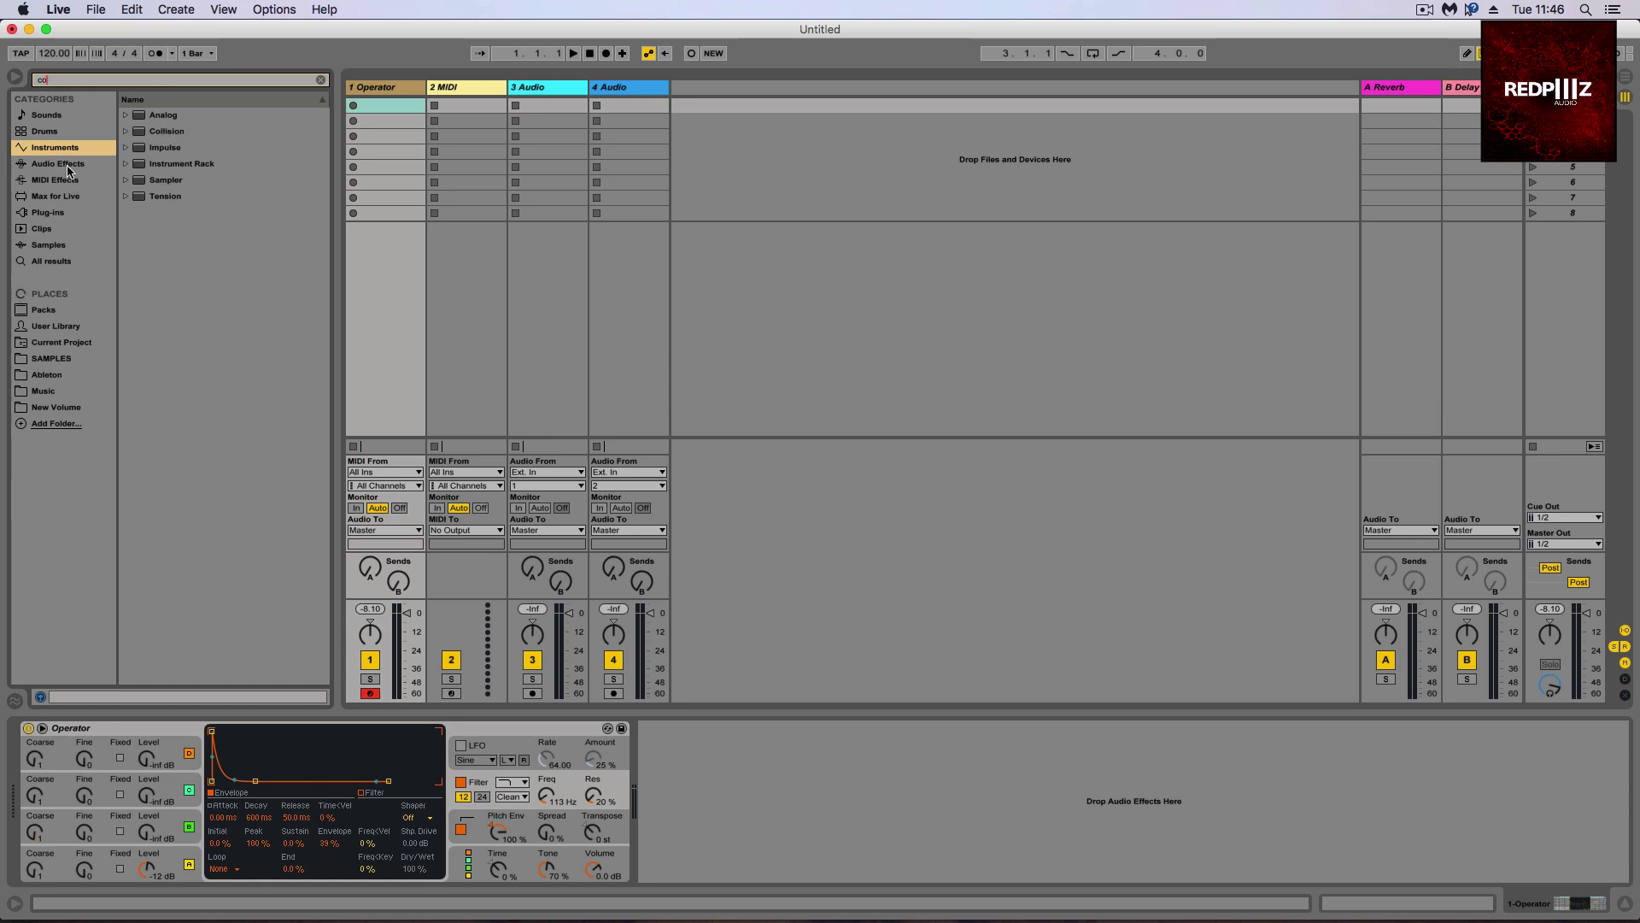
pyautogui.click(108, 170)
pyautogui.moveTo(162, 163); pyautogui.dragTo(774, 786)
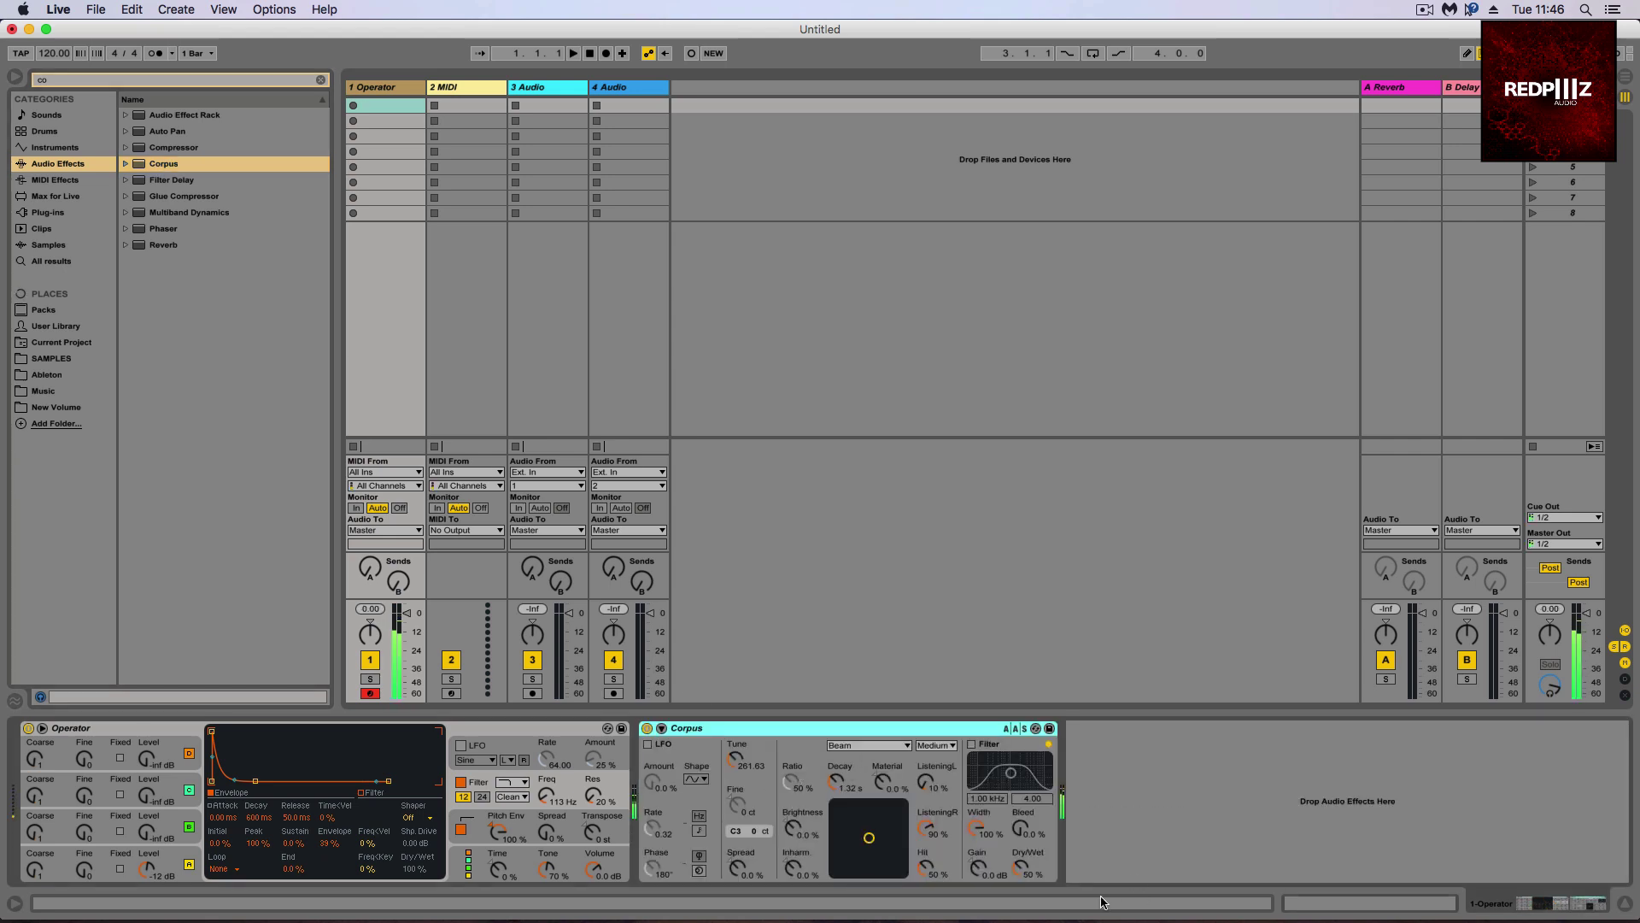
# - Configure Corpus with a Dry/Wet mix of about 31%, the filter enabled and the Membrane resonator type
pyautogui.click(1033, 873)
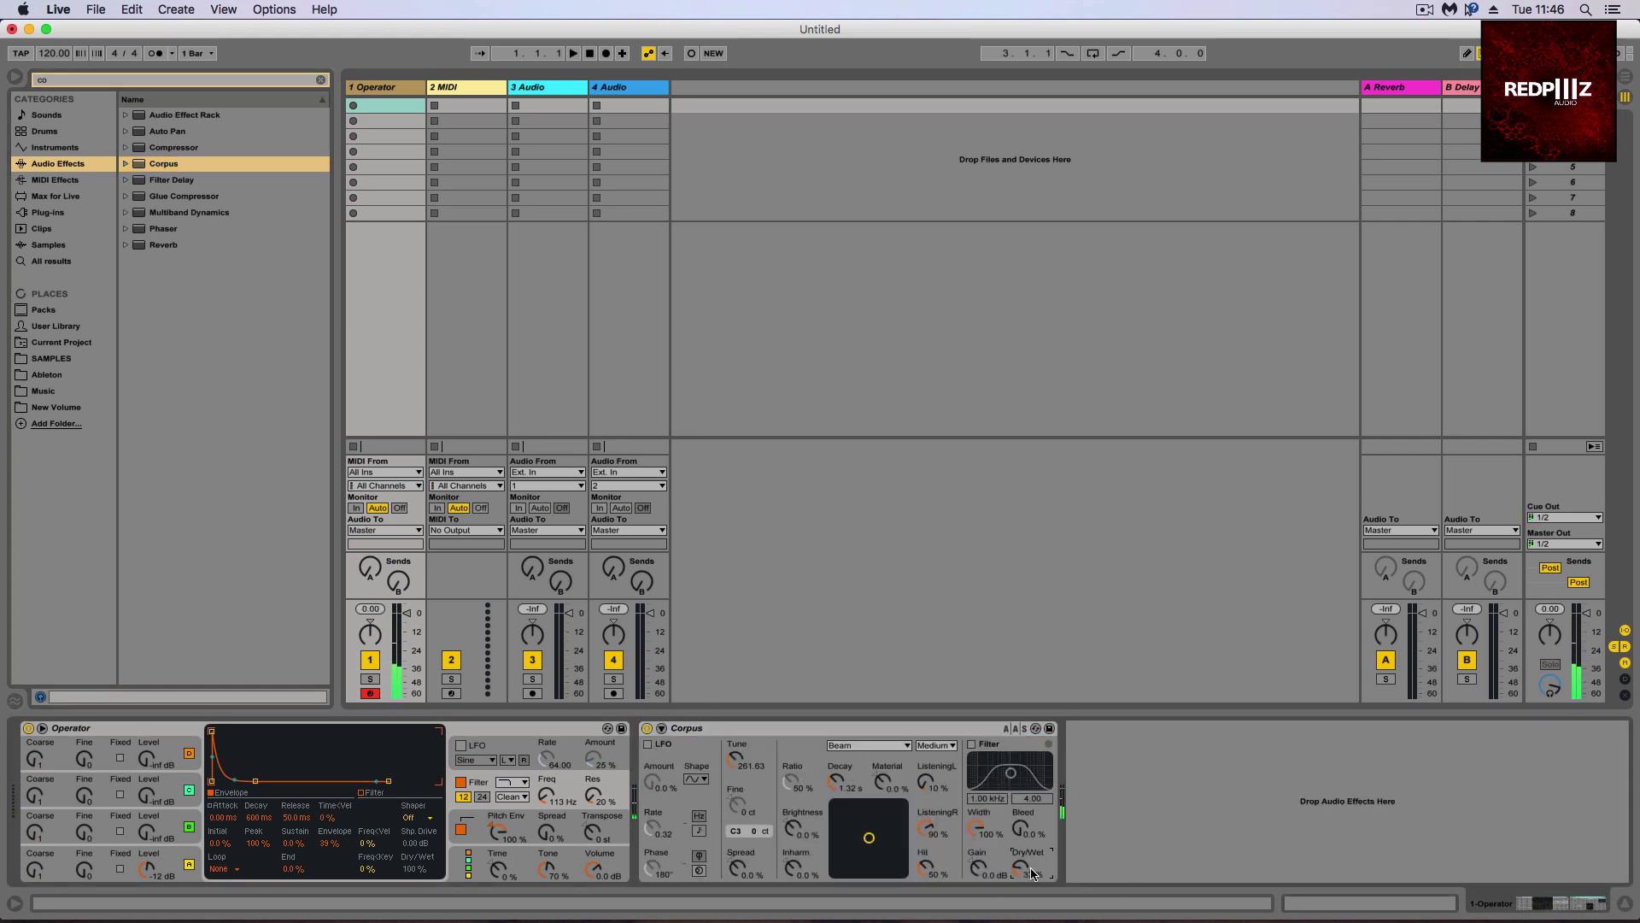
pyautogui.click(972, 744)
pyautogui.click(905, 746)
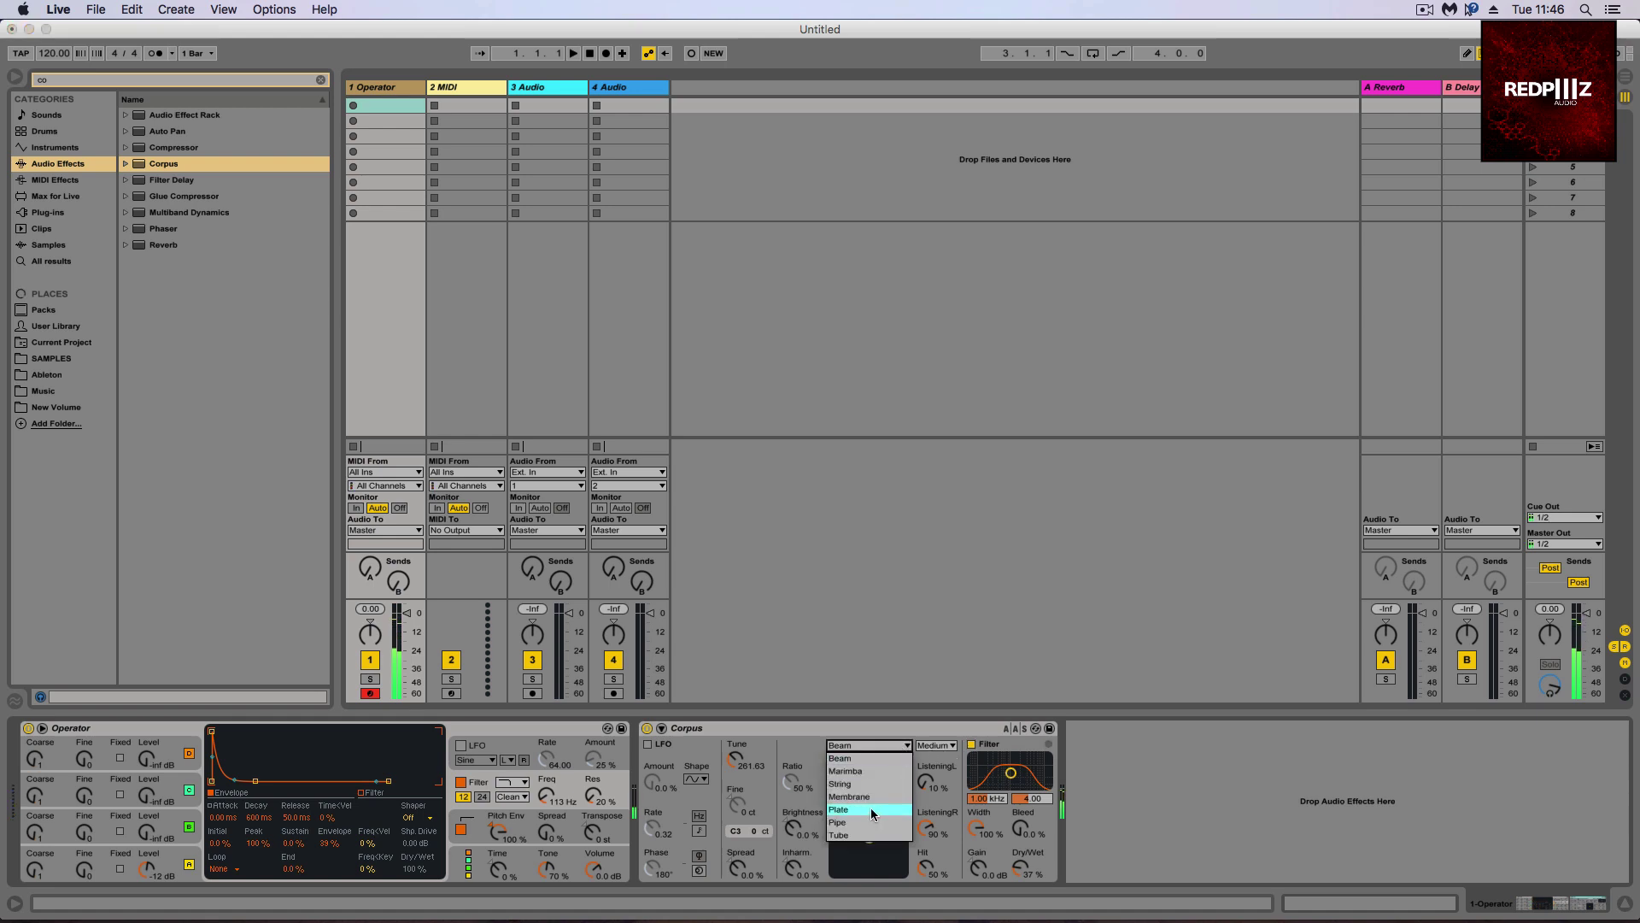
pyautogui.click(864, 797)
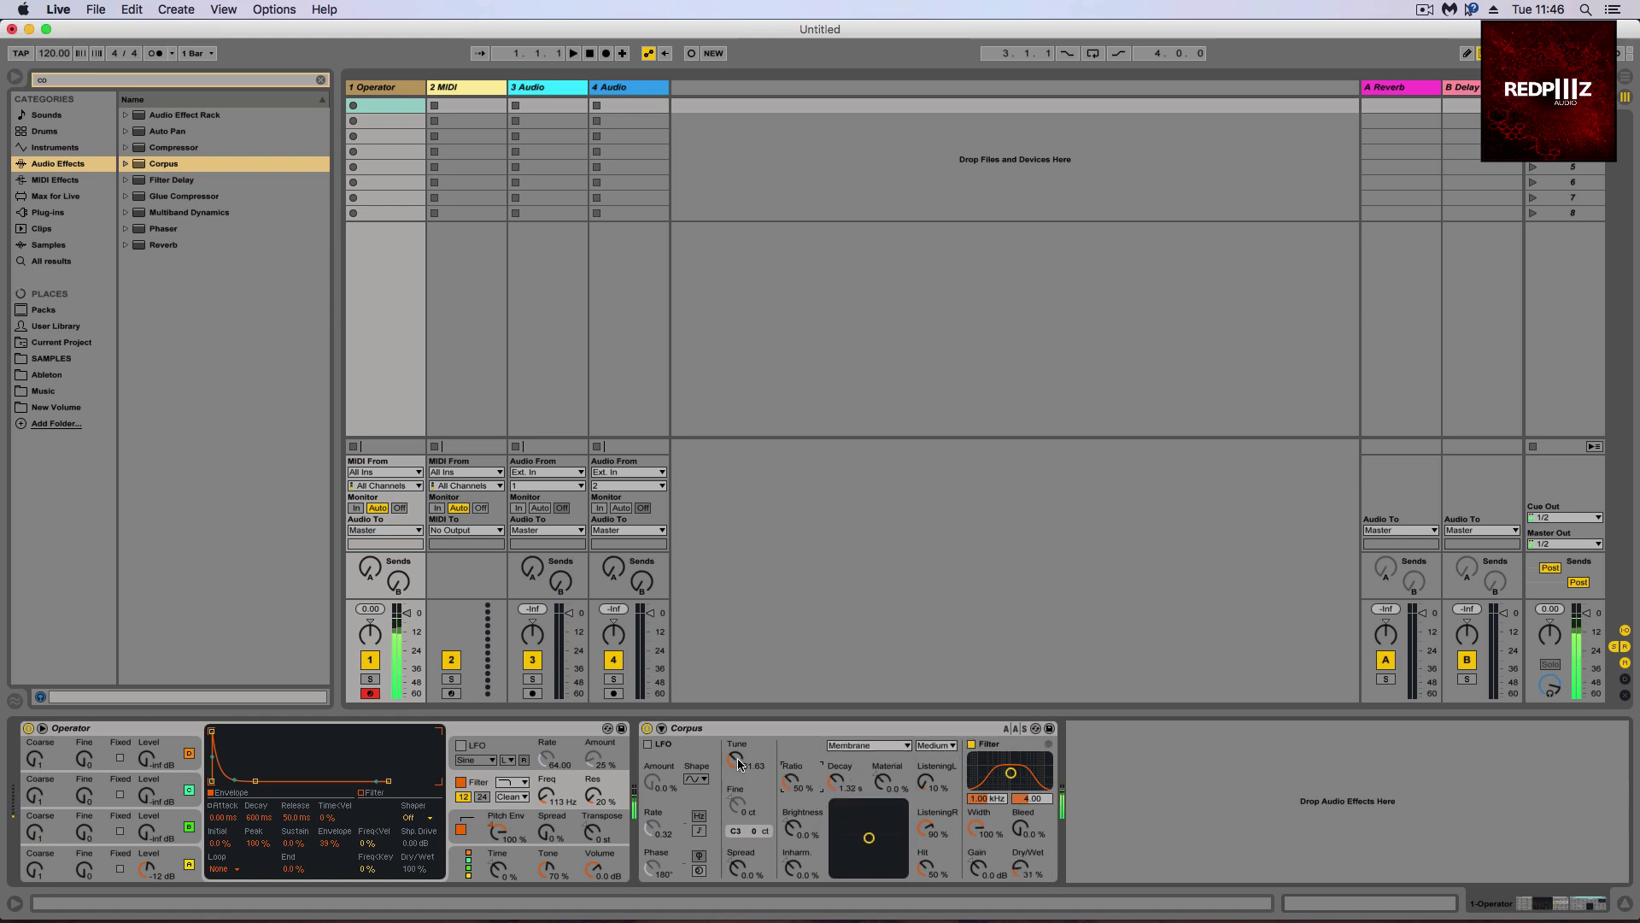
# - Lower Corpus's tuning to 30.28 Hz and Operator's filter cutoff to 67.8 Hz
pyautogui.moveTo(736, 761); pyautogui.dragTo(740, 774)
pyautogui.scroll(-5, 738, 770)
pyautogui.scroll(5, 544, 798)
pyautogui.scroll(-8, 543, 801)
pyautogui.scroll(2, 543, 801)
pyautogui.scroll(-2, 543, 801)
pyautogui.scroll(-4, 1025, 869)
# - Move the Corpus filter to about 940 Hz with a bandwidth of 4.36, and raise Operator's oscillator A level to 0 dB
pyautogui.moveTo(1015, 763); pyautogui.dragTo(1010, 776)
pyautogui.click(145, 869)
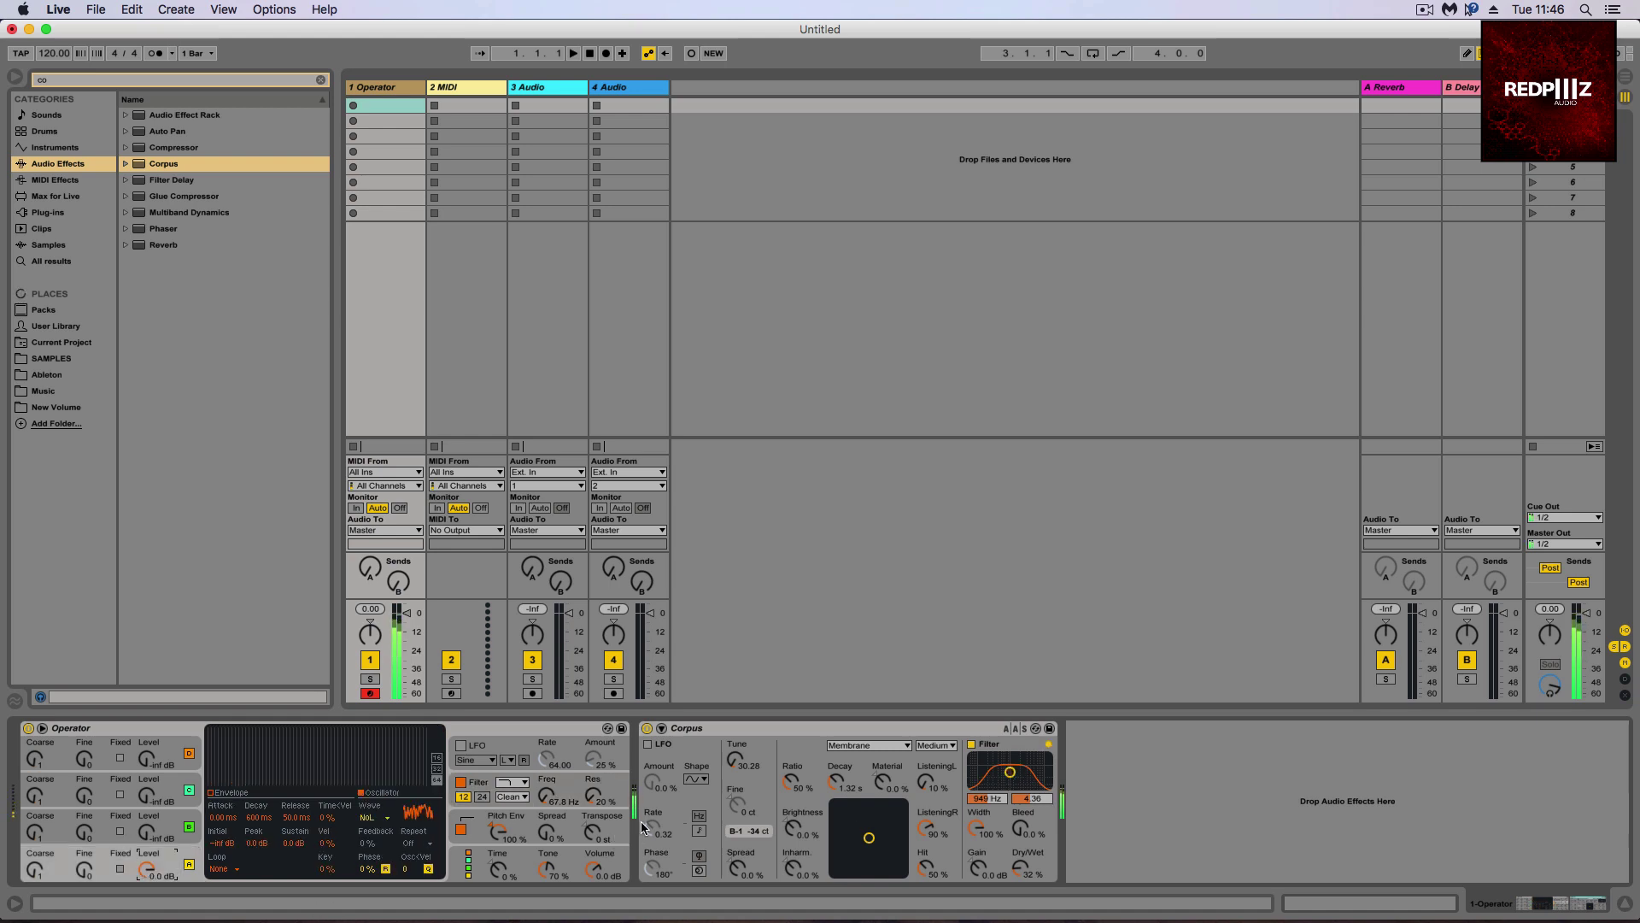
# - Lower Corpus's tuning to 24.30 Hz and Operator's filter cutoff to 54.8 Hz
pyautogui.moveTo(733, 760); pyautogui.dragTo(731, 778)
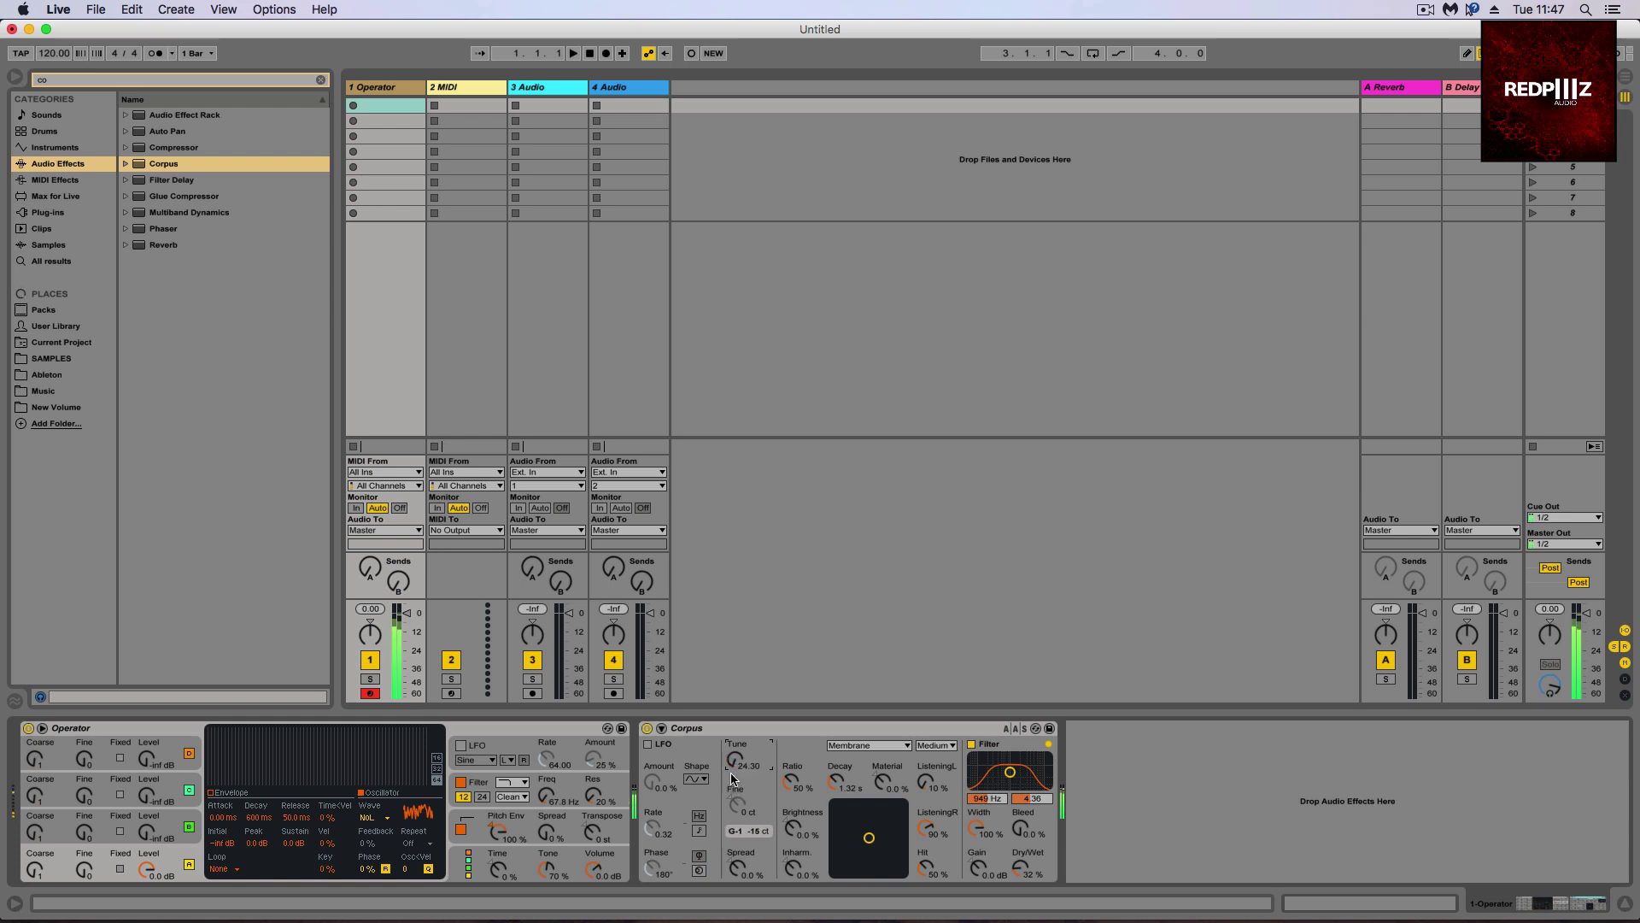
pyautogui.click(553, 801)
pyautogui.moveTo(554, 803); pyautogui.dragTo(554, 803)
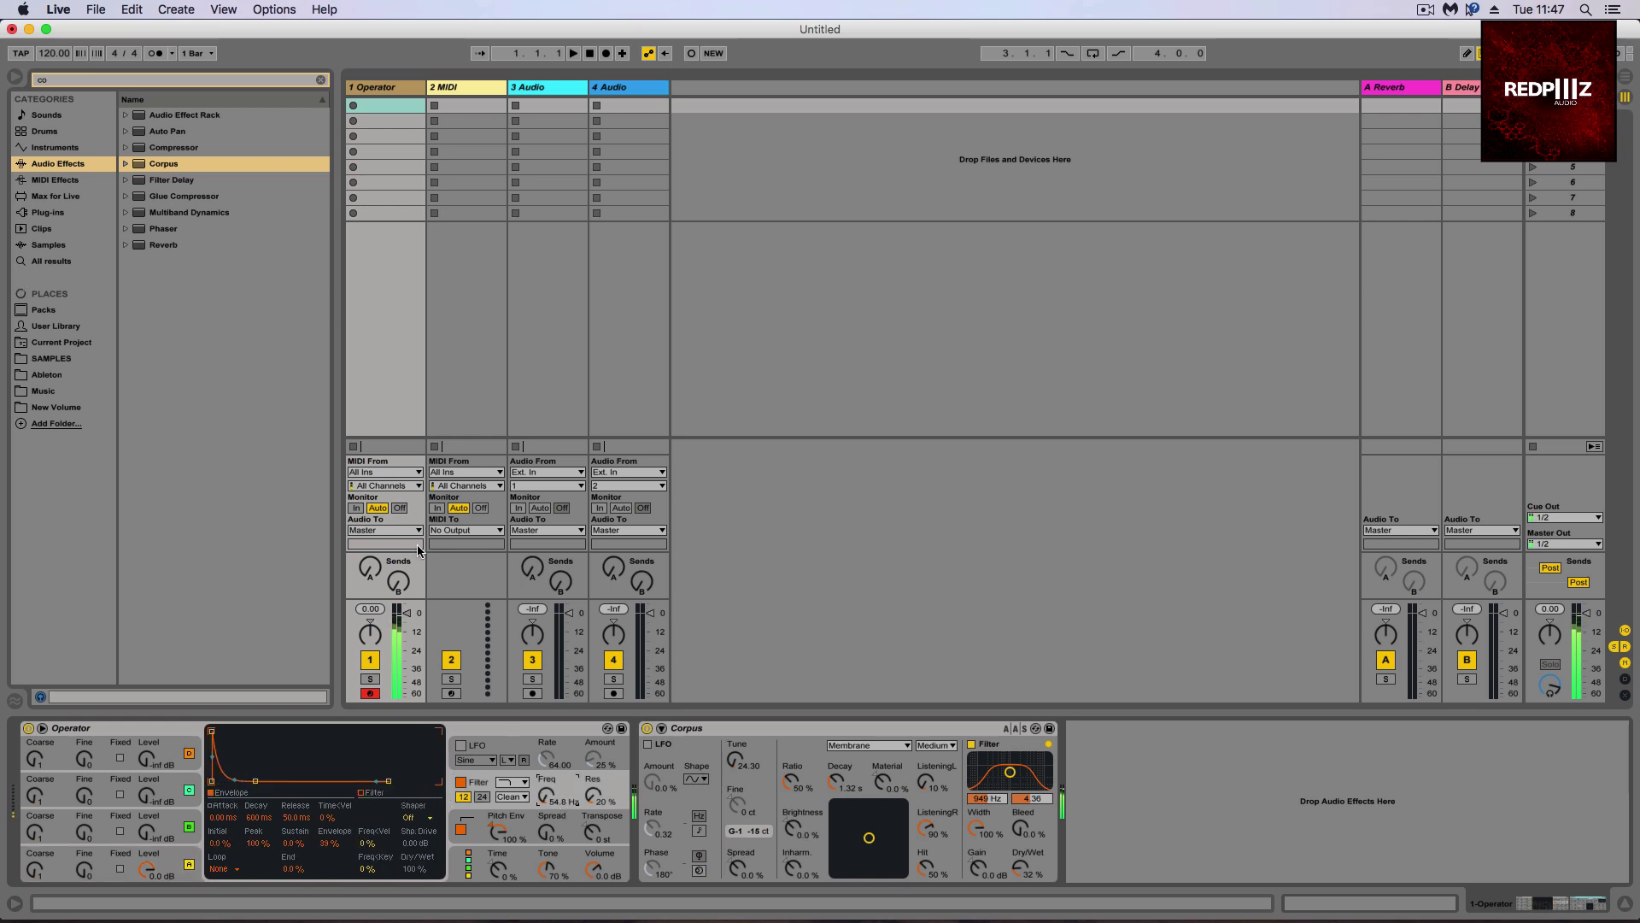
# - Clear the device search and play test notes on Operator in different keyboard octaves
pyautogui.click(321, 80)
pyautogui.write('xxs')
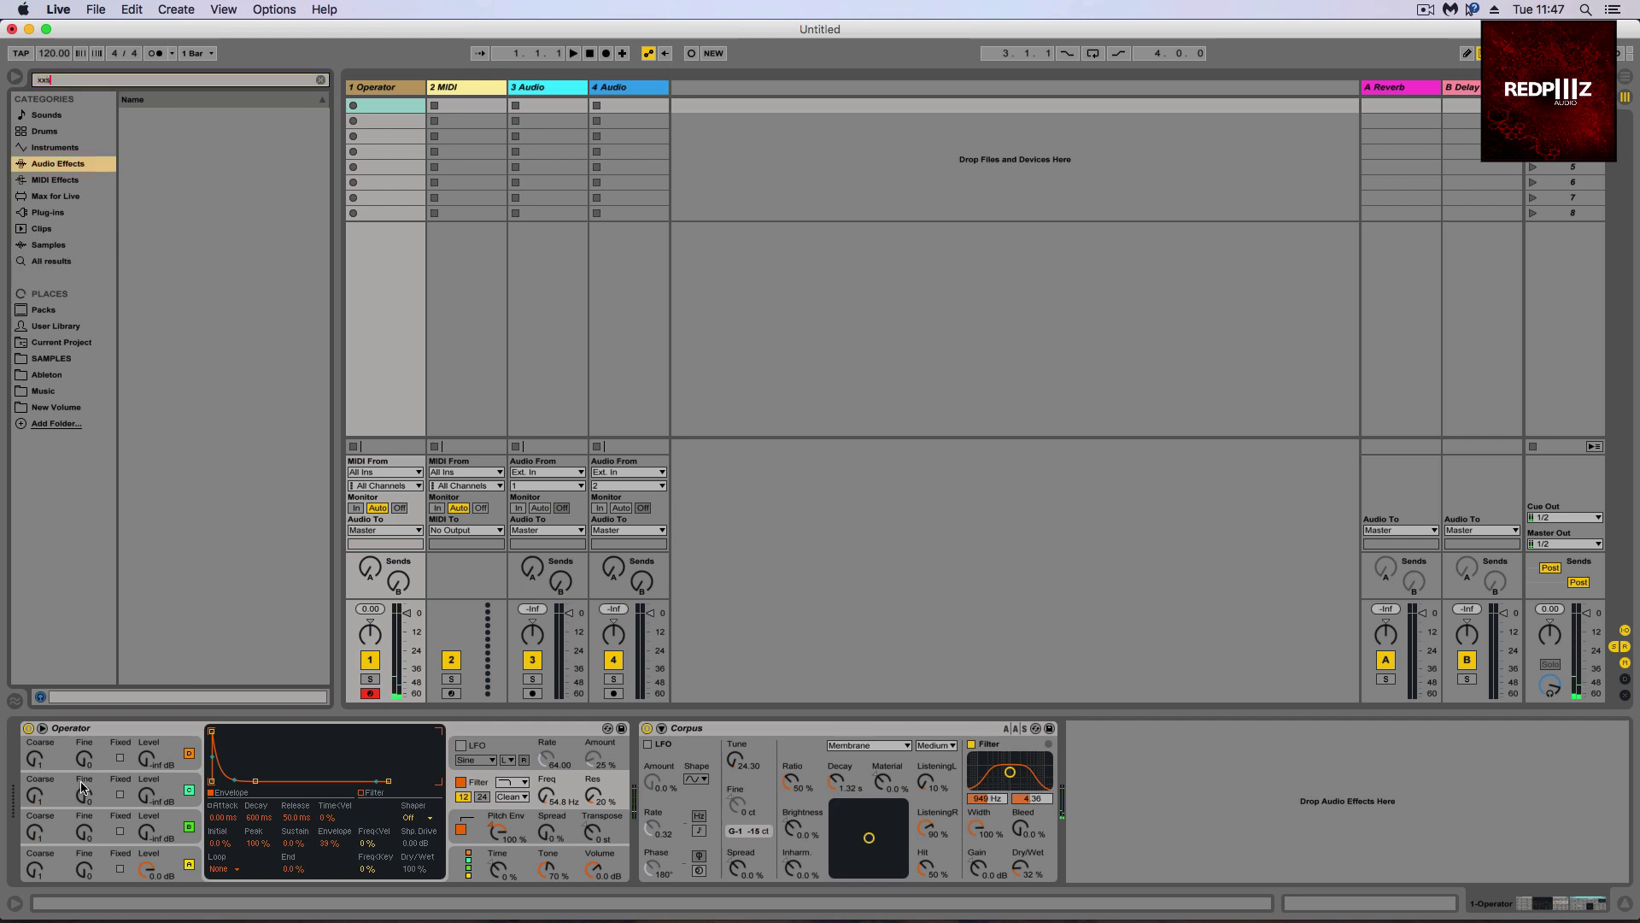
pyautogui.click(139, 728)
pyautogui.press('a')
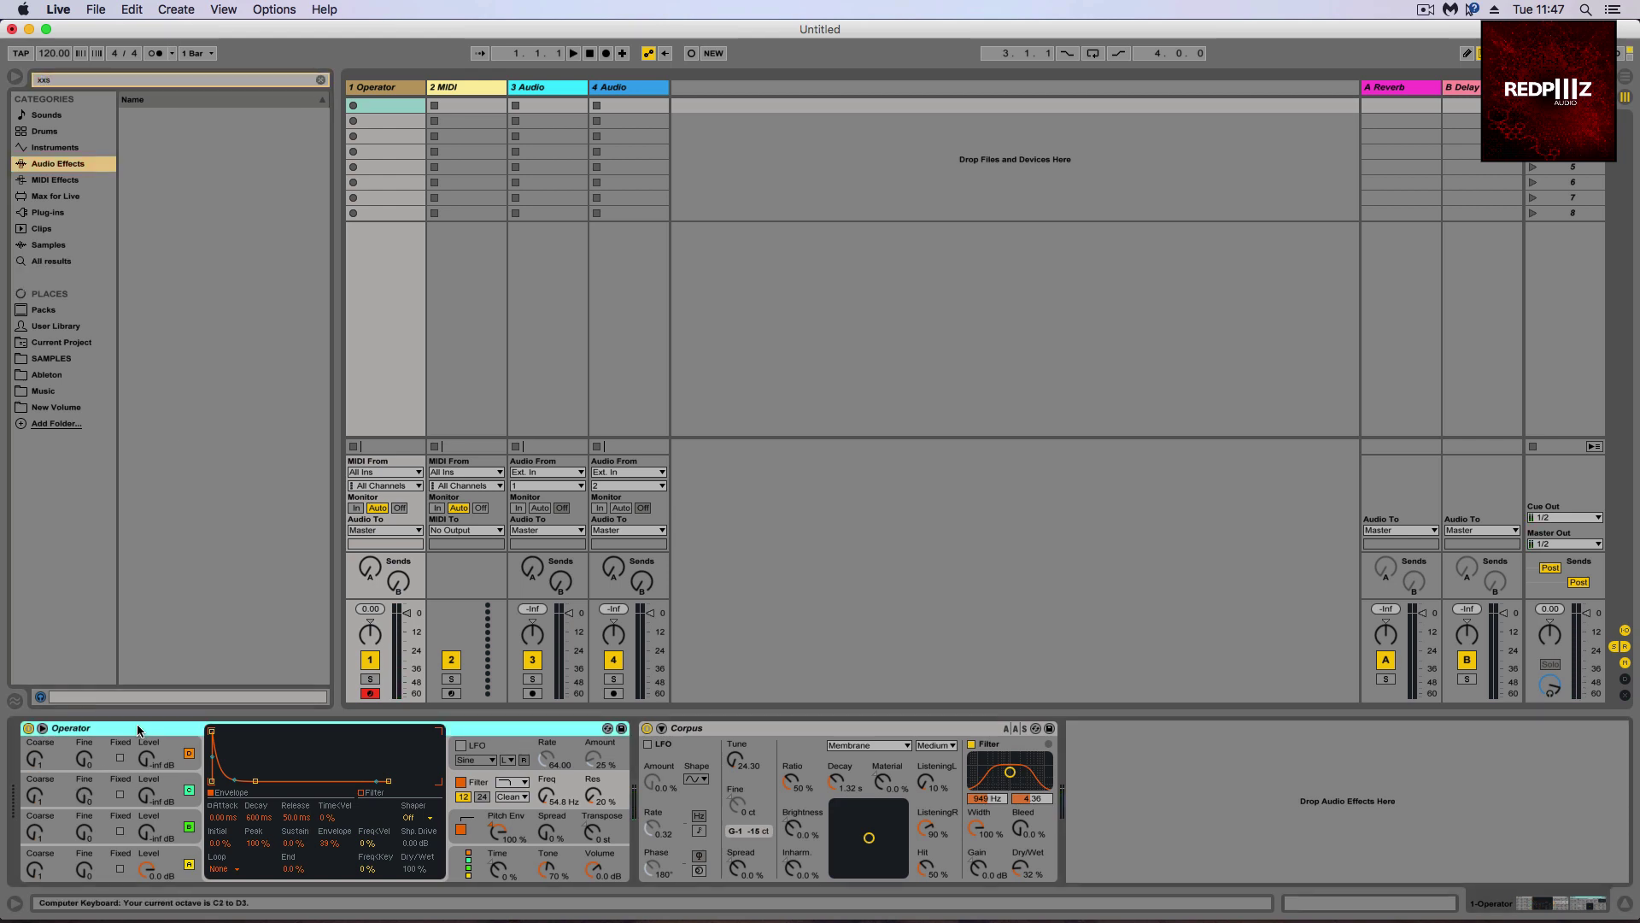
pyautogui.press('z')
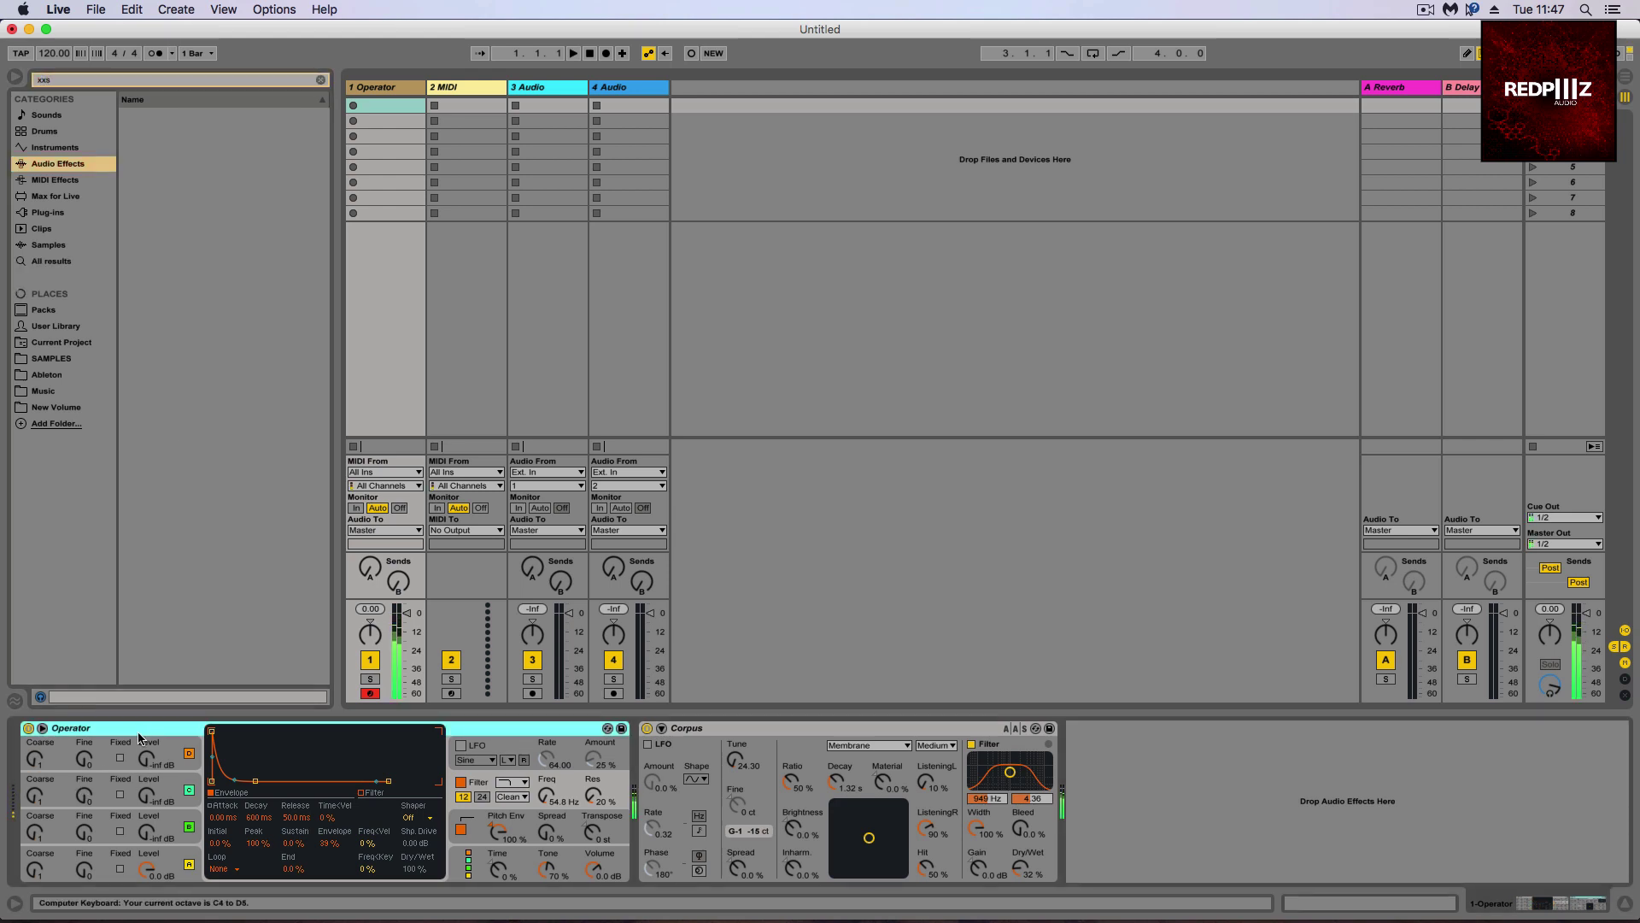
pyautogui.press('a')
# - Try a different transposition on Operator while playing notes, and return Transpose to 0 st
pyautogui.click(598, 836)
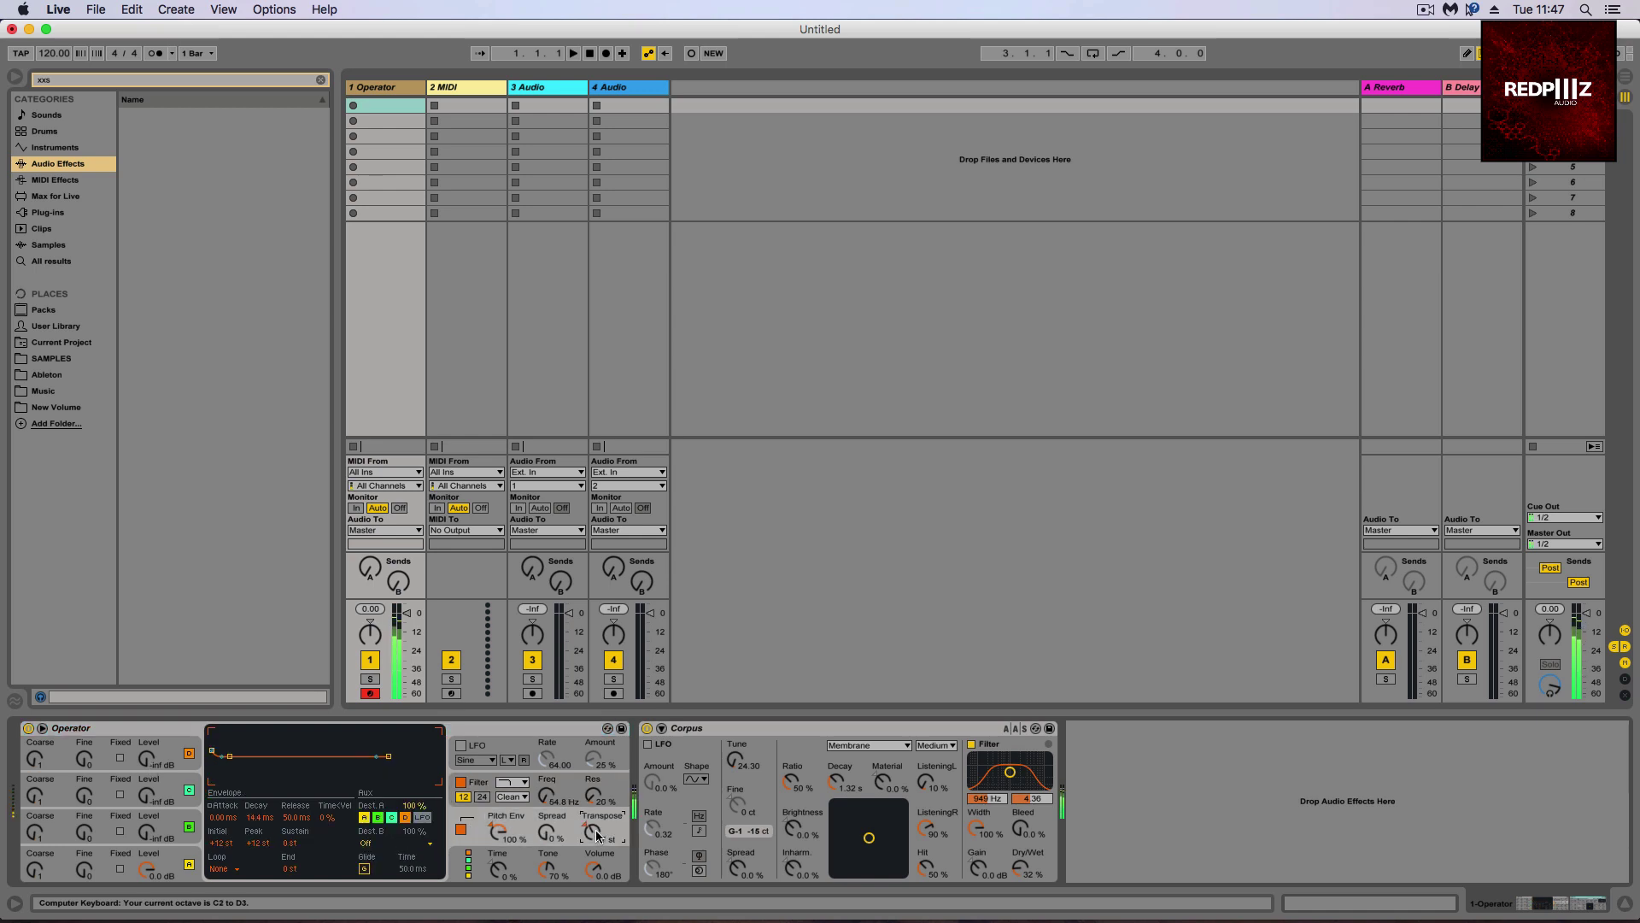
pyautogui.press('a')
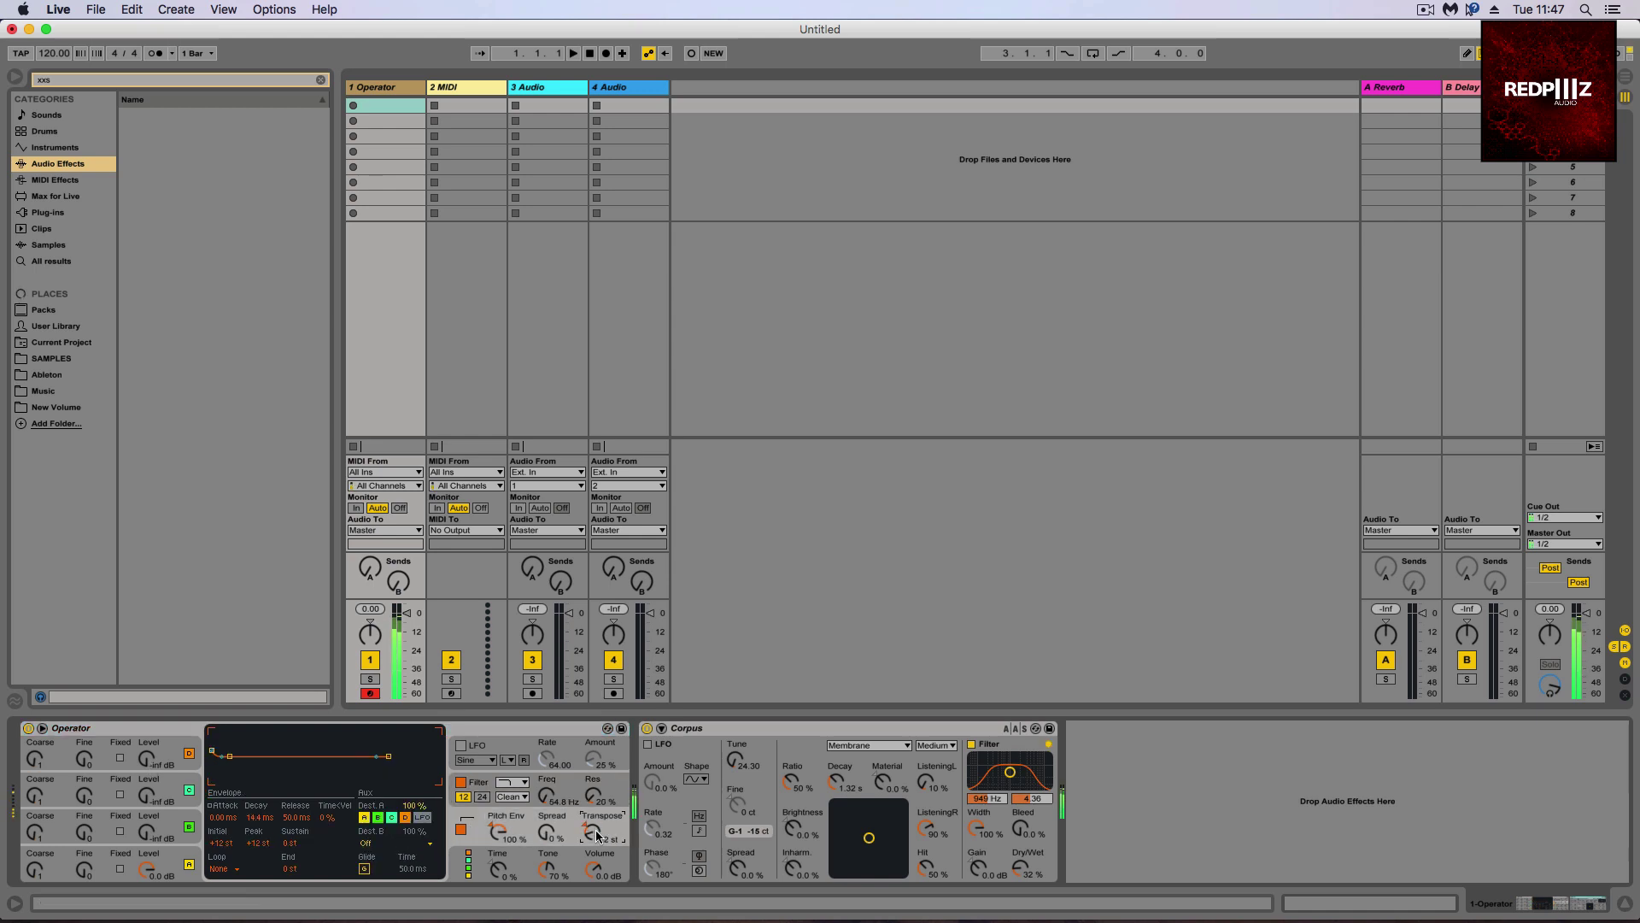
pyautogui.moveTo(597, 835); pyautogui.dragTo(593, 829)
pyautogui.moveTo(498, 870); pyautogui.dragTo(498, 868)
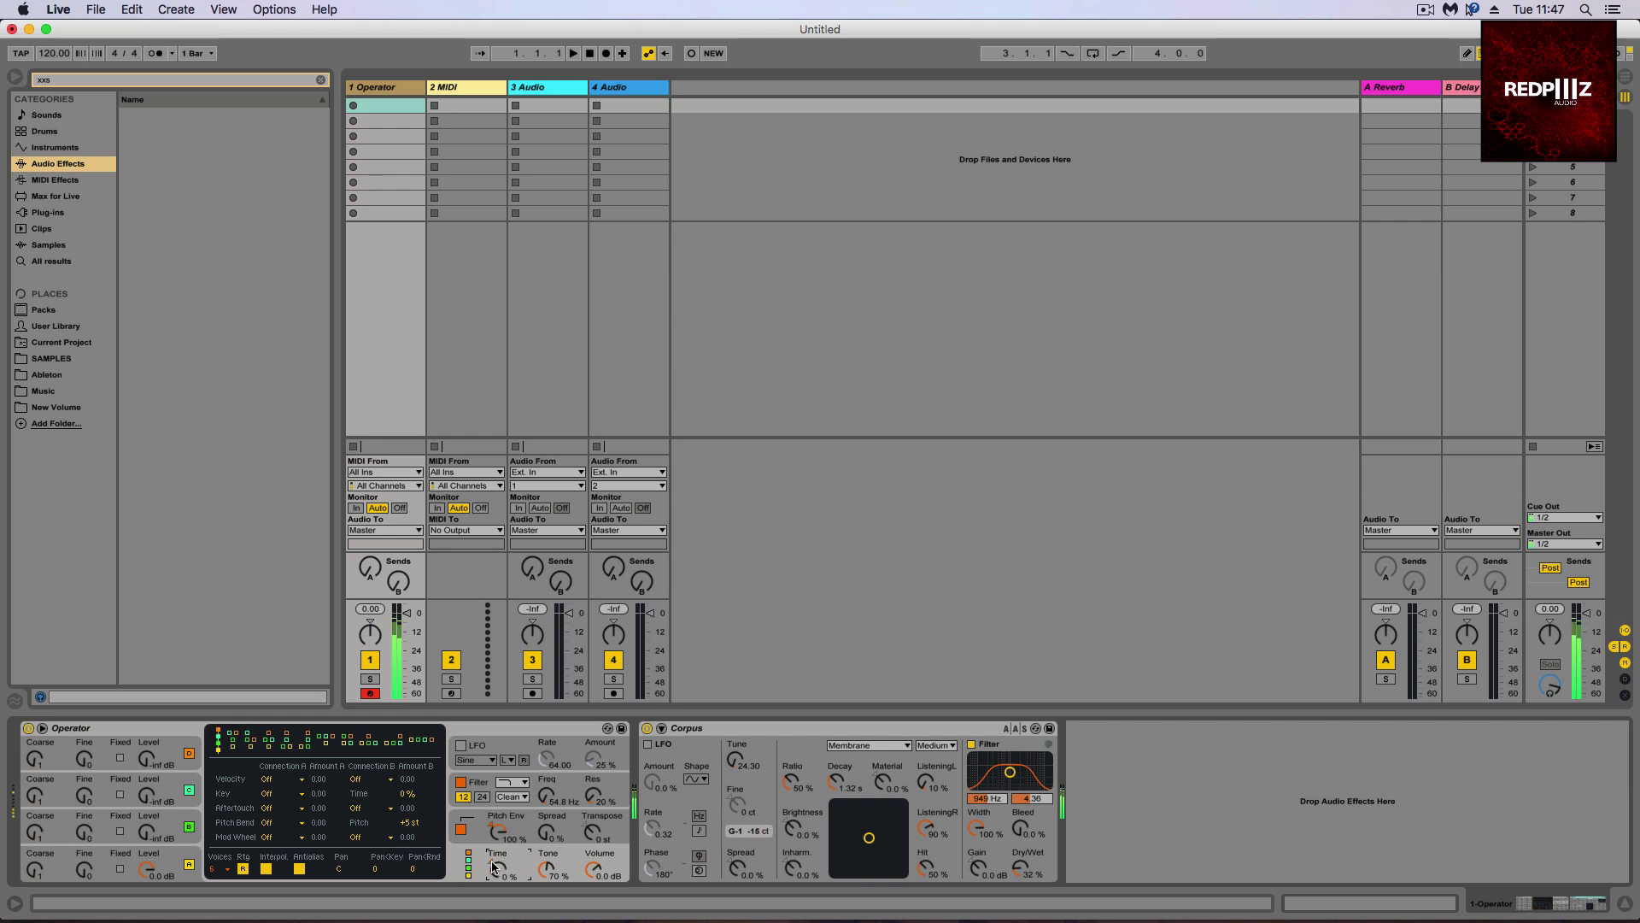
# - Try the Pipe and Tube resonators in Corpus with a 309 ms decay, and return to Membrane
pyautogui.click(862, 746)
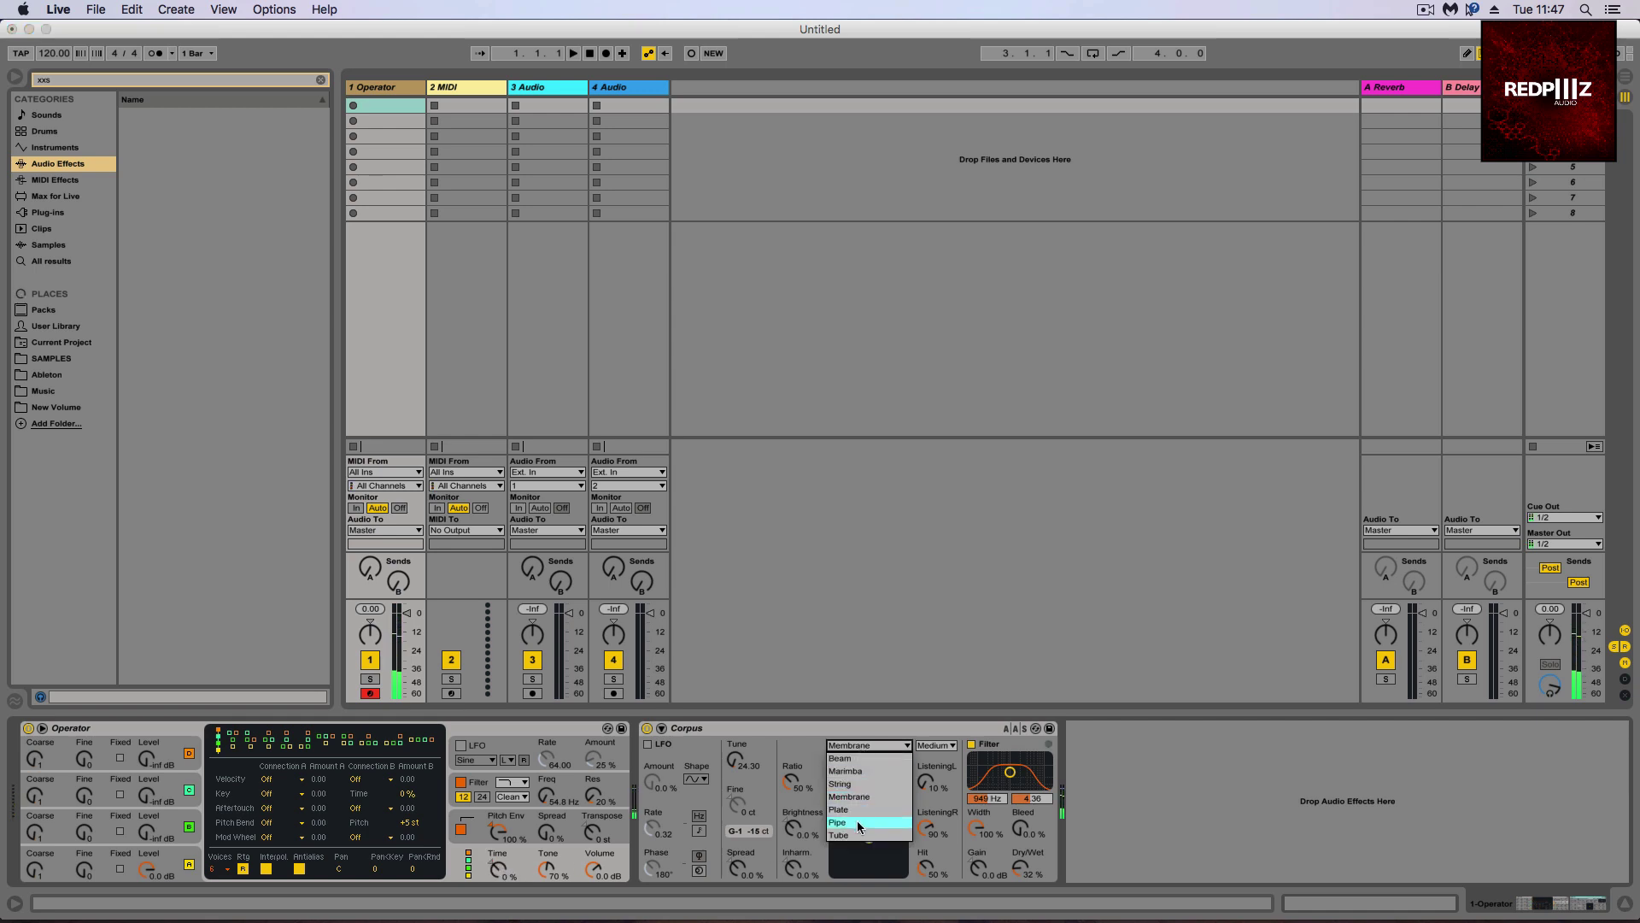
pyautogui.click(858, 822)
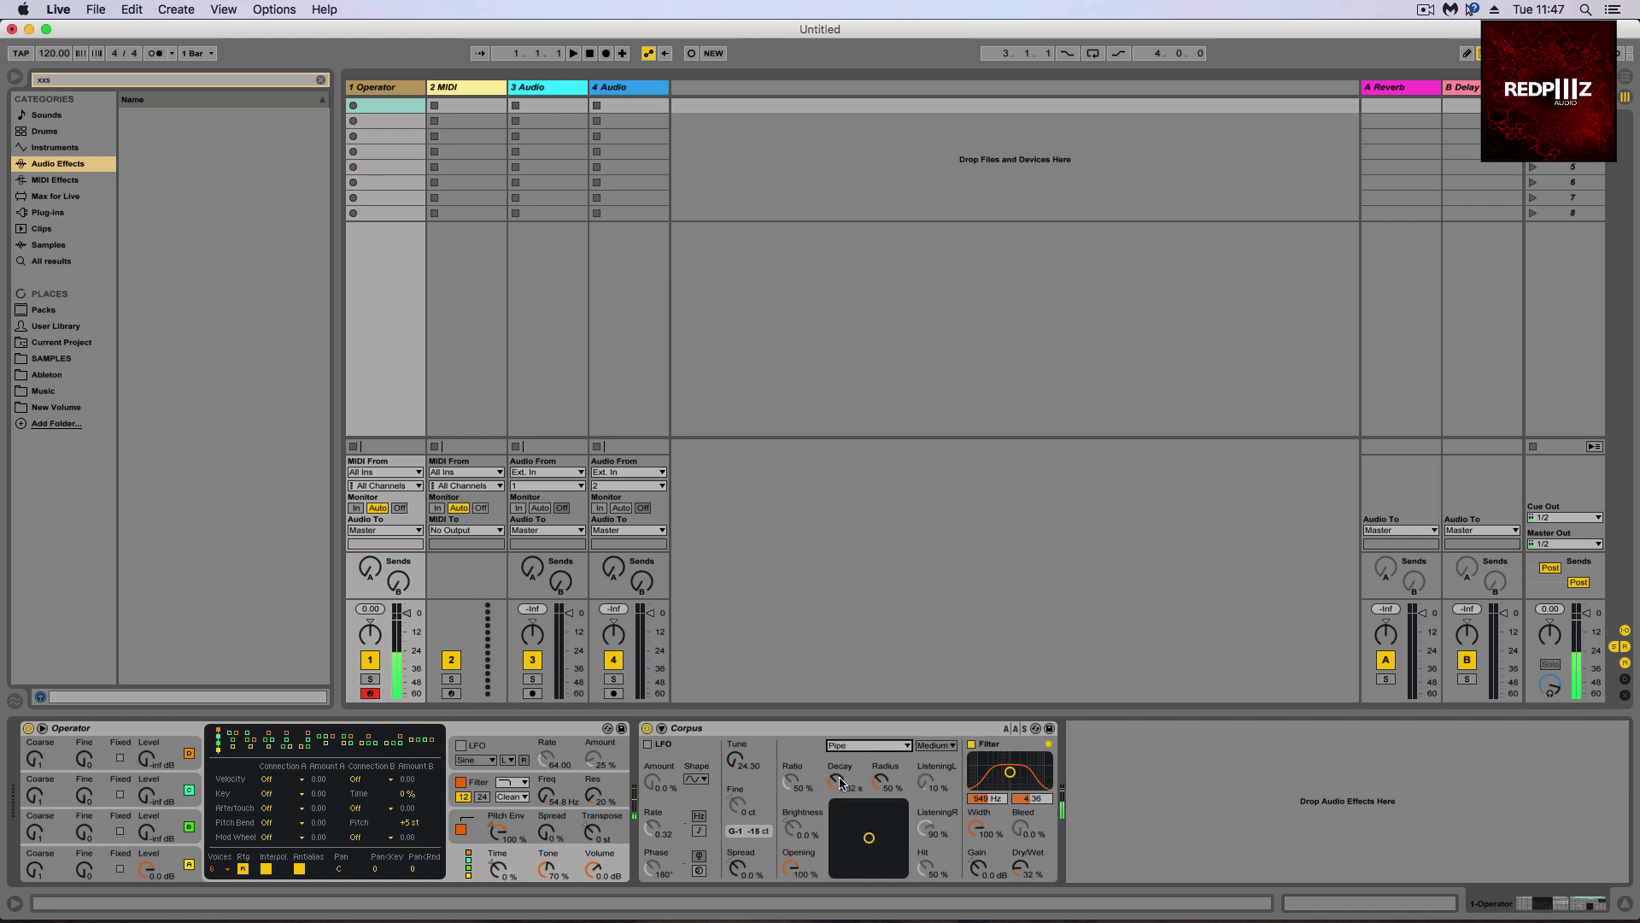
pyautogui.moveTo(839, 782); pyautogui.dragTo(841, 783)
pyautogui.click(854, 744)
pyautogui.click(850, 834)
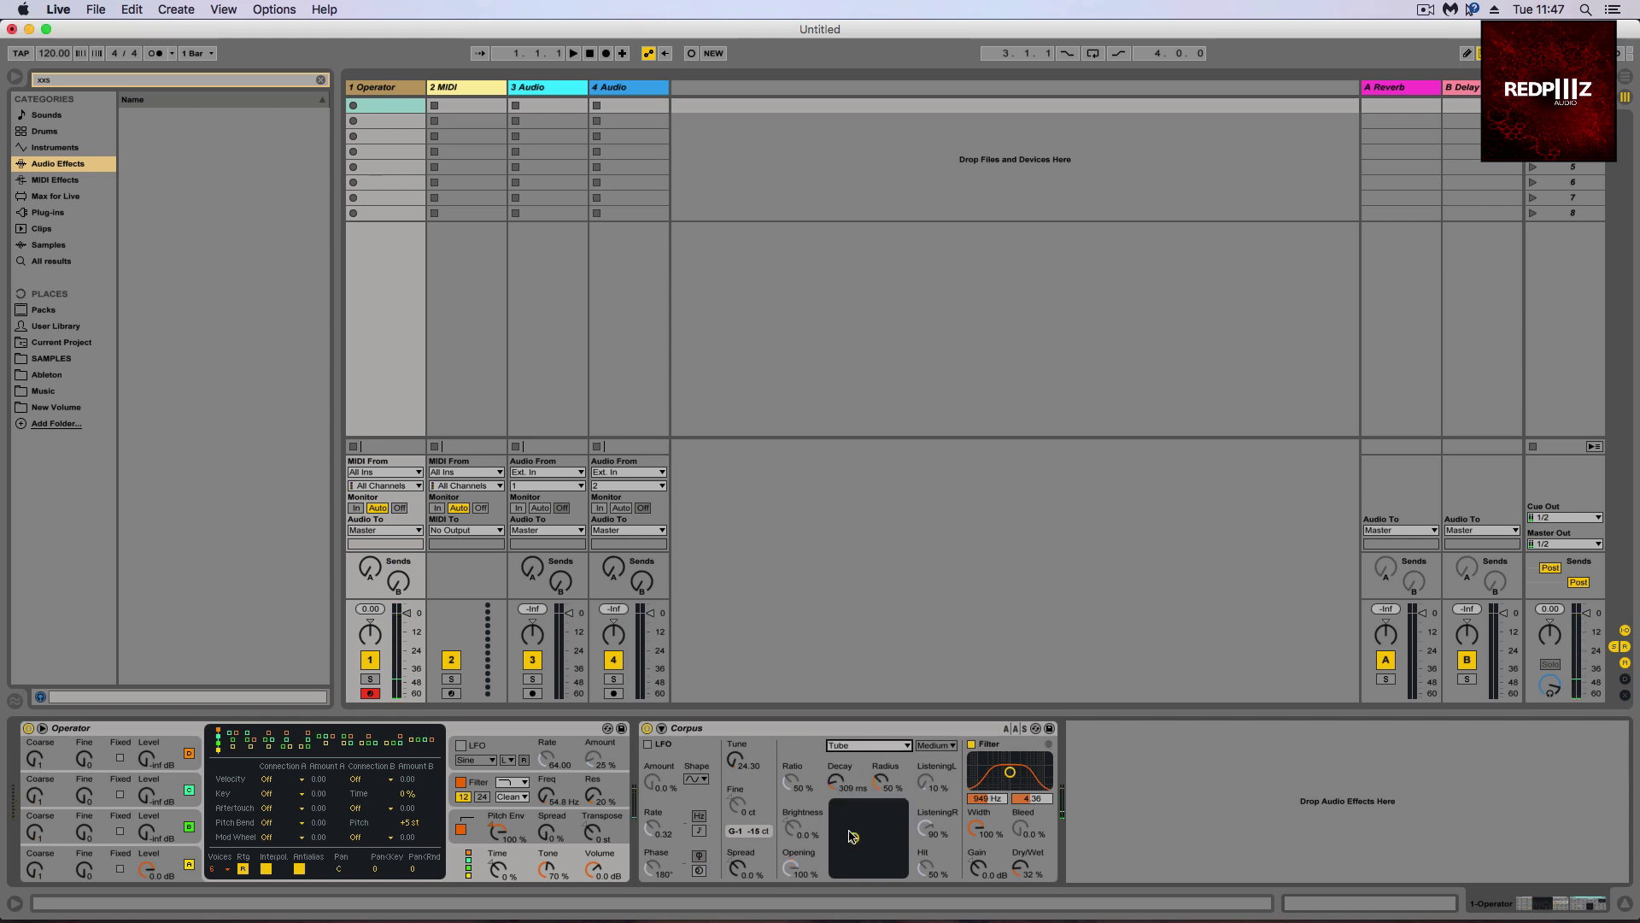
pyautogui.click(852, 745)
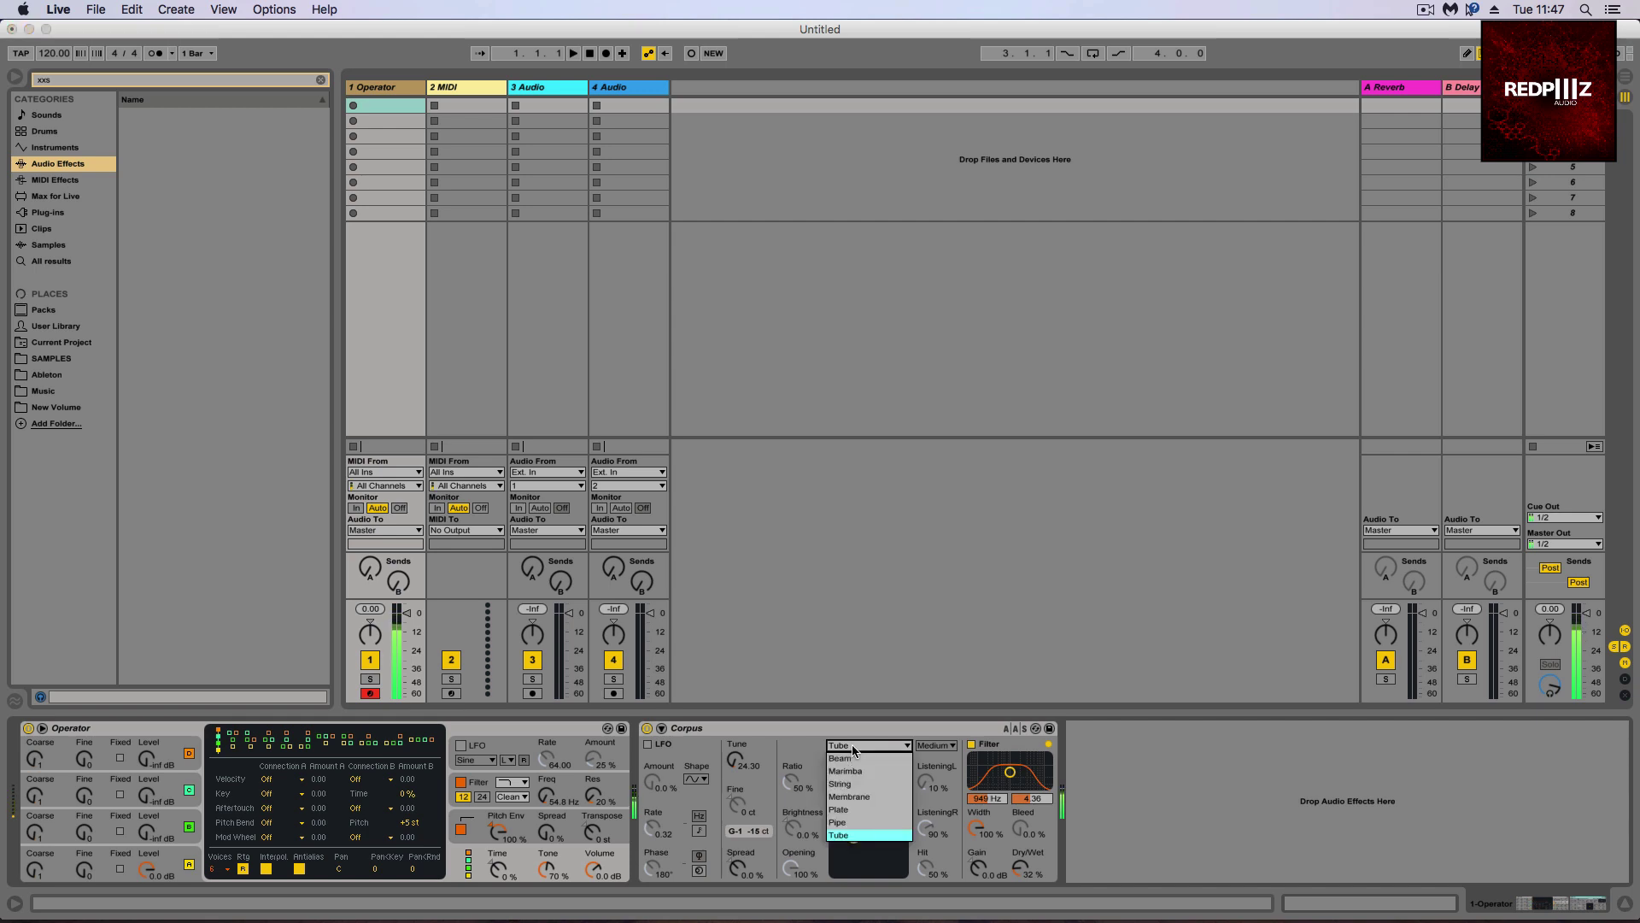
pyautogui.click(854, 797)
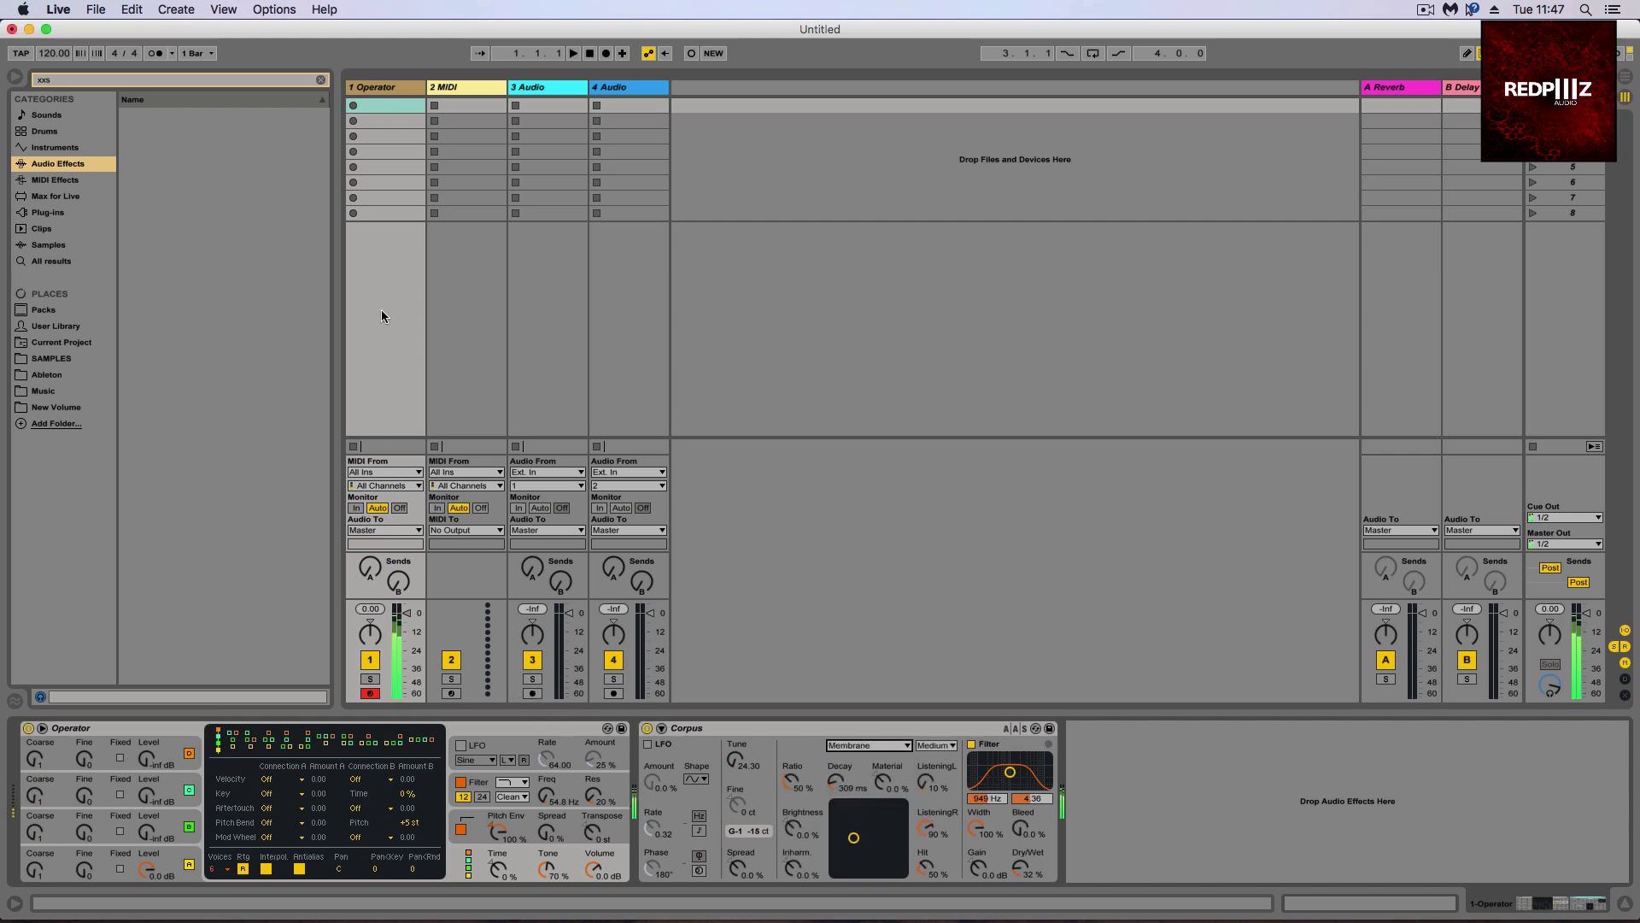
# - Add a Saturator after Corpus with Drive at 15.4 dB and Soft Clip on
pyautogui.click(320, 80)
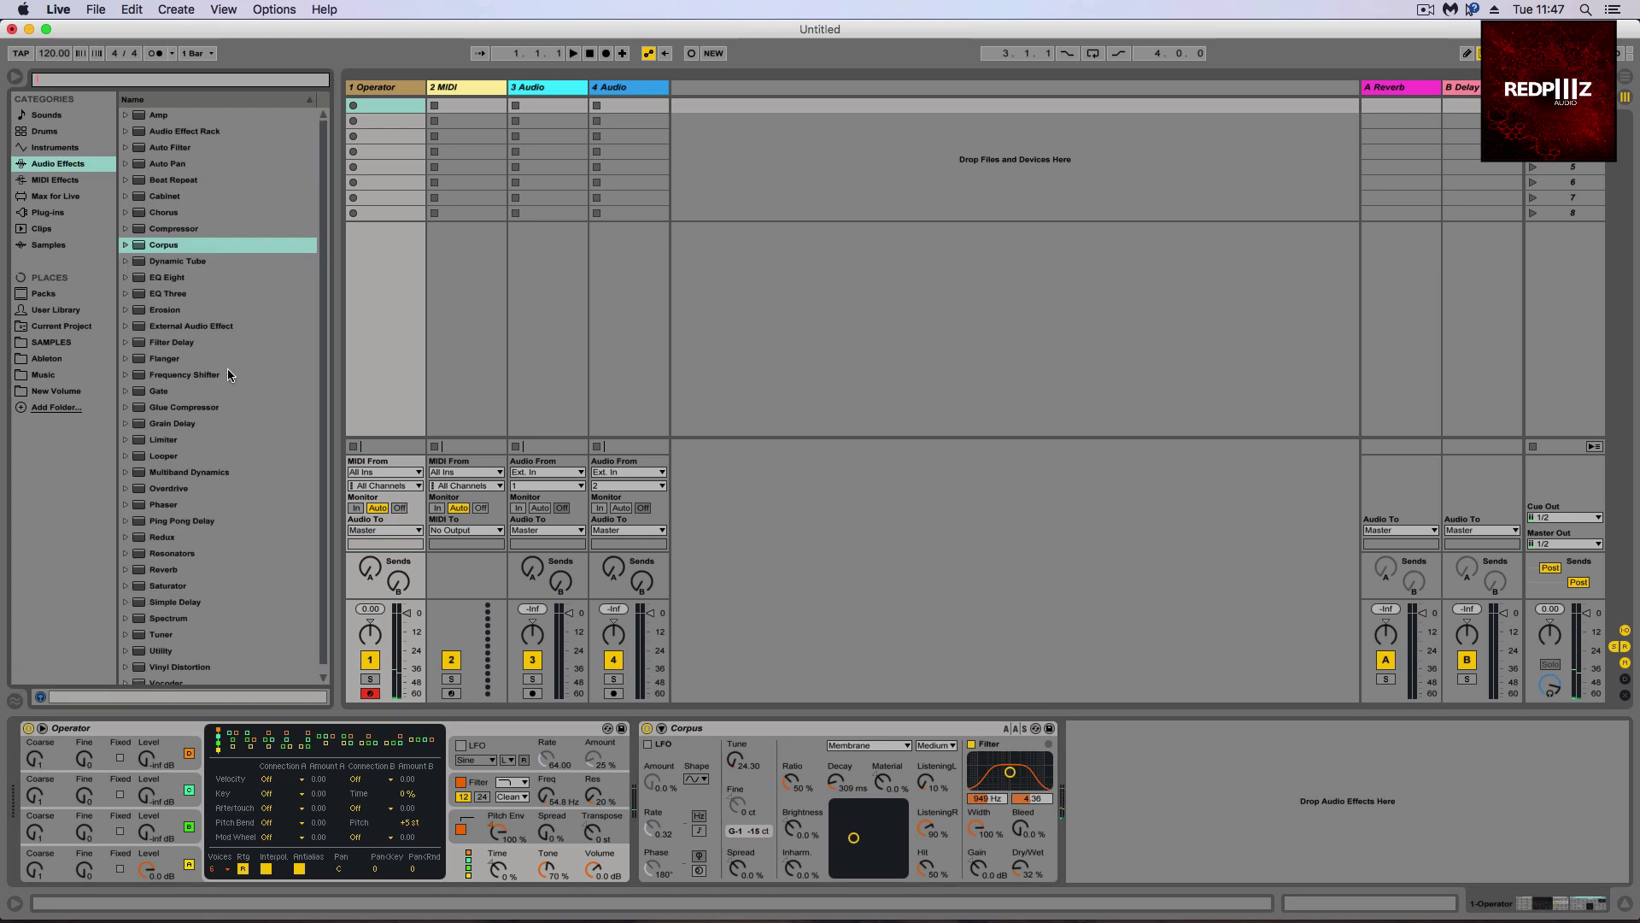
pyautogui.moveTo(180, 587); pyautogui.dragTo(1471, 804)
pyautogui.moveTo(1092, 773)
pyautogui.mouseDown()
pyautogui.moveTo(1092, 735)
pyautogui.moveTo(1091, 768)
pyautogui.mouseUp()
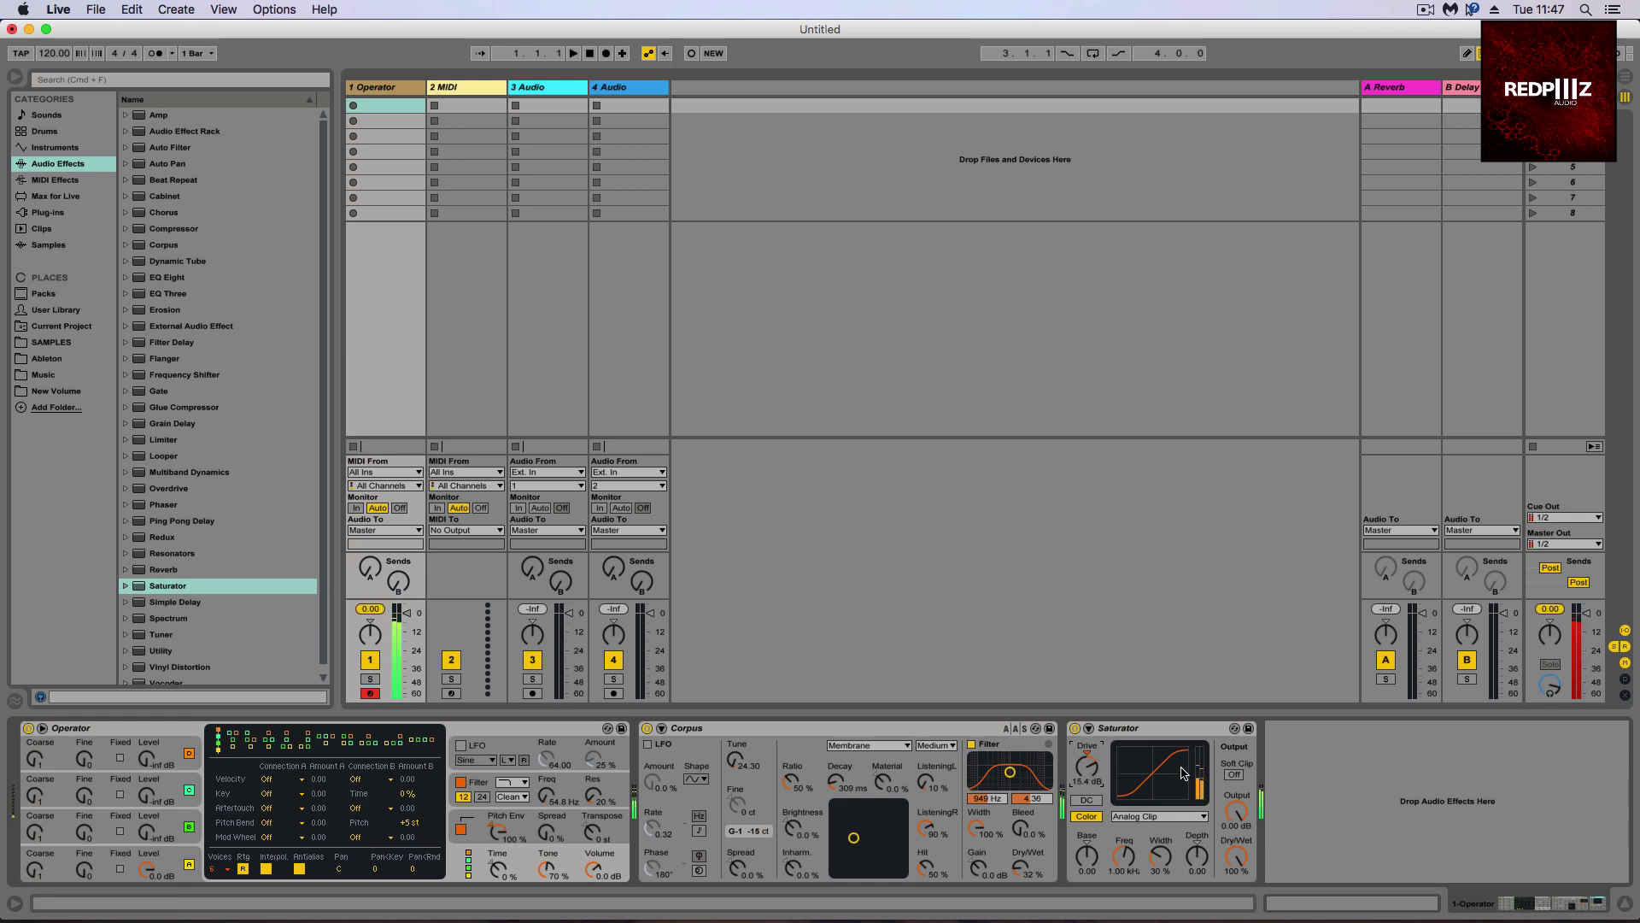
pyautogui.click(1233, 775)
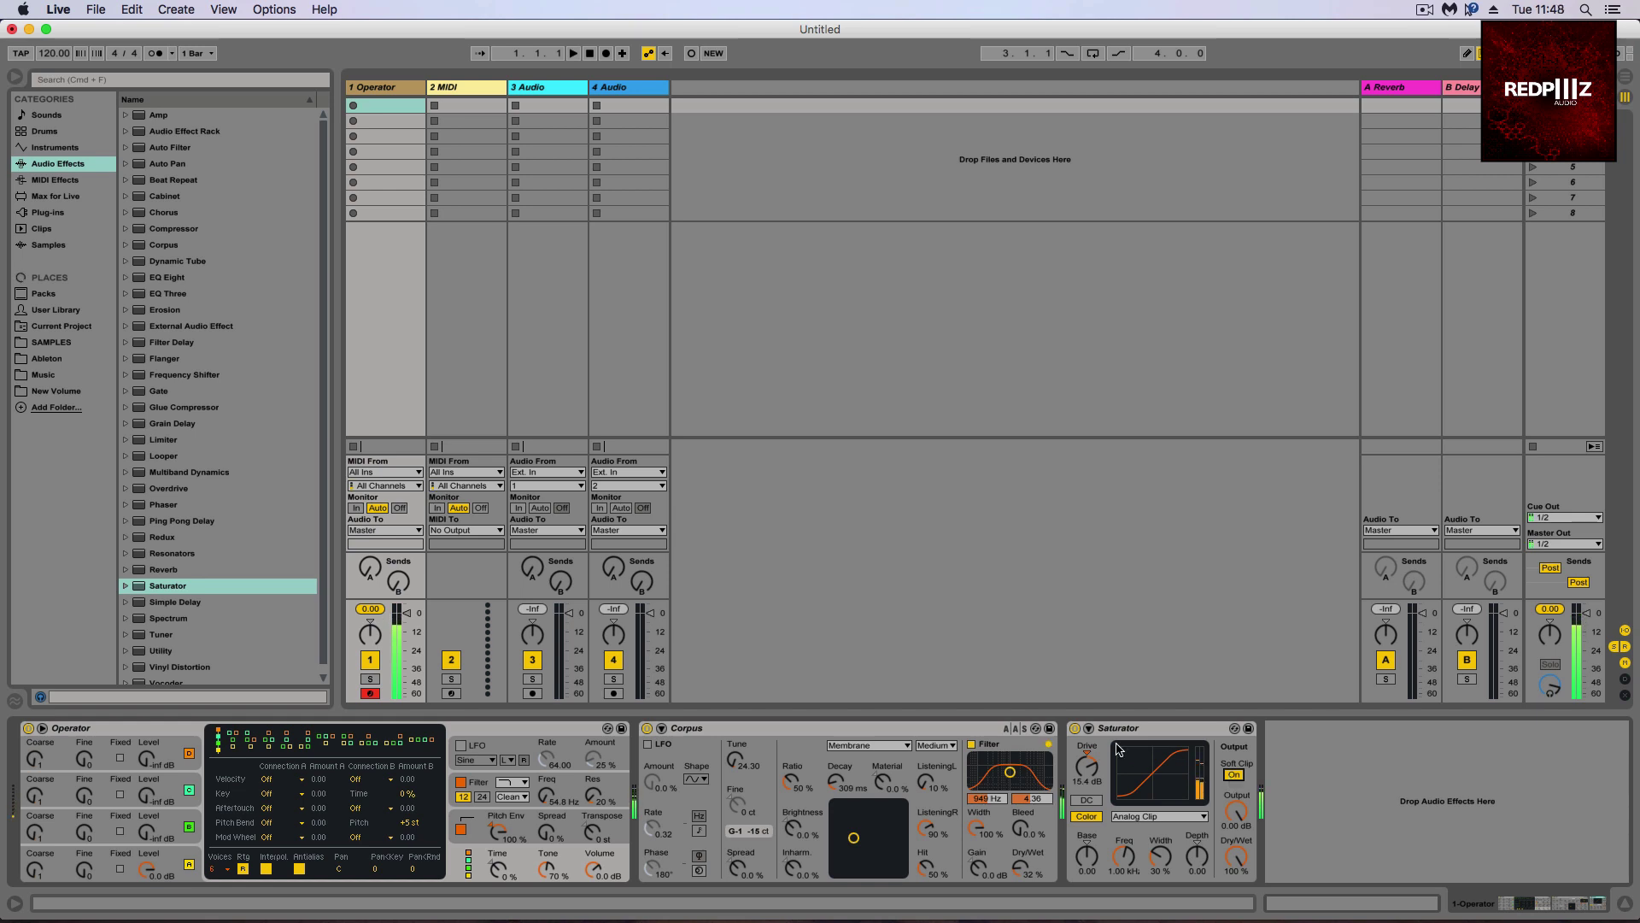
# - Lengthen Corpus's decay to 1.07 s
pyautogui.moveTo(838, 792); pyautogui.dragTo(837, 788)
pyautogui.scroll(5, 837, 787)
# - Insert Overdrive between Operator and Corpus with 9.38 kHz frequency, 20% Drive, 0% Dynamics and 30% Dry/Wet
pyautogui.moveTo(151, 486); pyautogui.dragTo(715, 768)
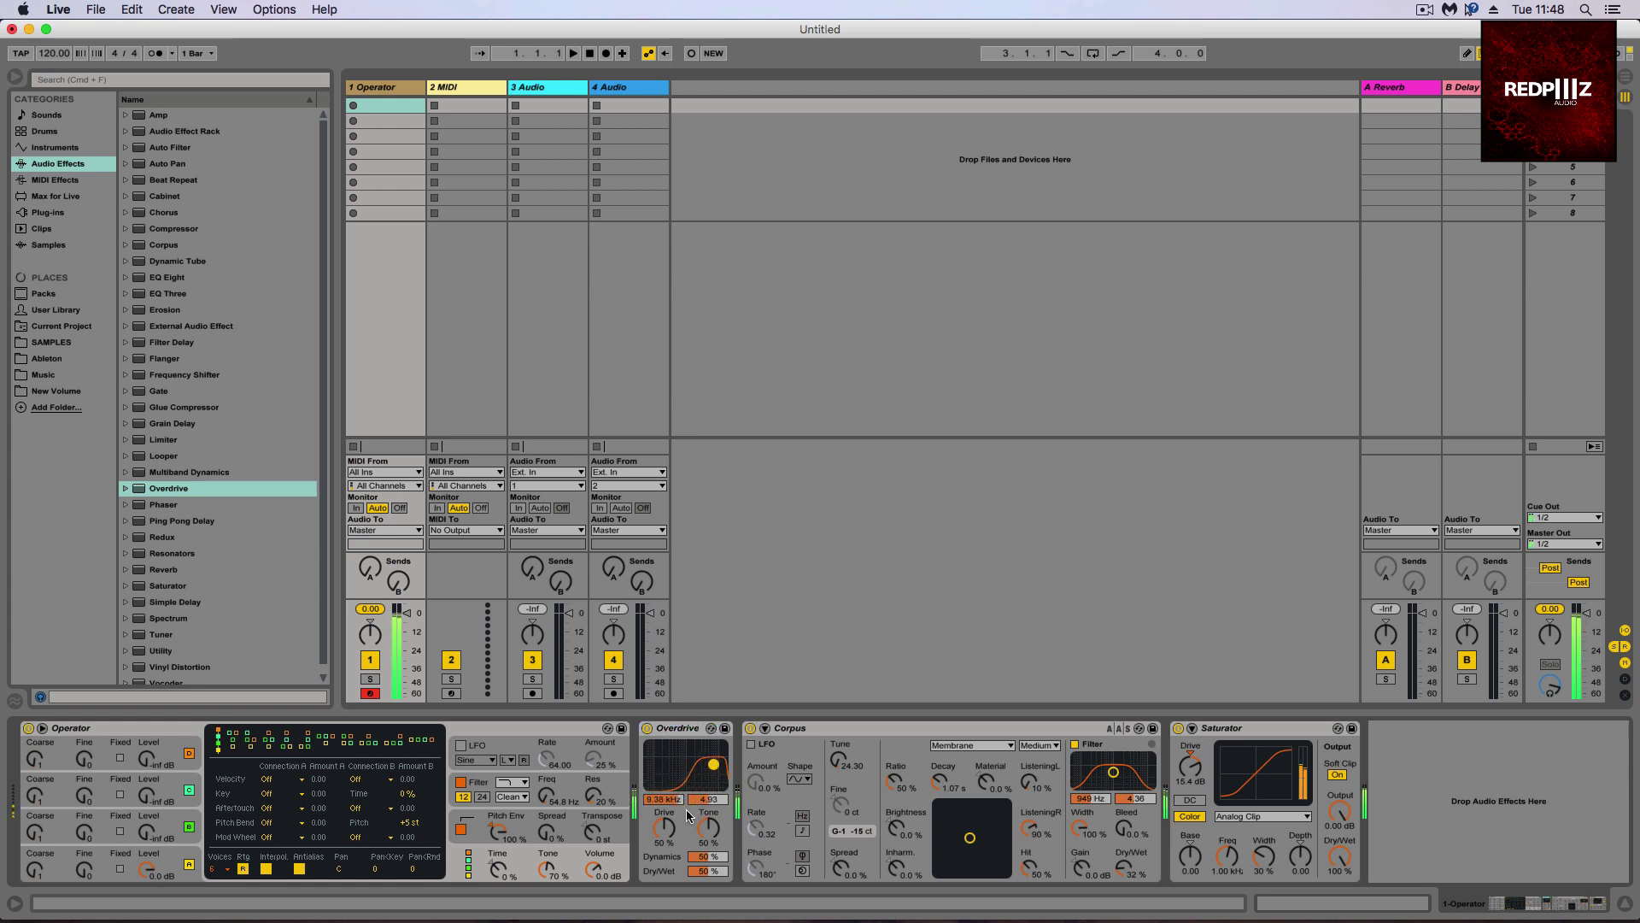
pyautogui.moveTo(670, 831); pyautogui.dragTo(710, 906)
pyautogui.click(702, 857)
pyautogui.scroll(3, 710, 878)
# - Add the Medium Hall reverb preset after Saturator and set its Dry/Wet to 22%
pyautogui.moveTo(167, 572); pyautogui.dragTo(169, 576)
pyautogui.click(135, 569)
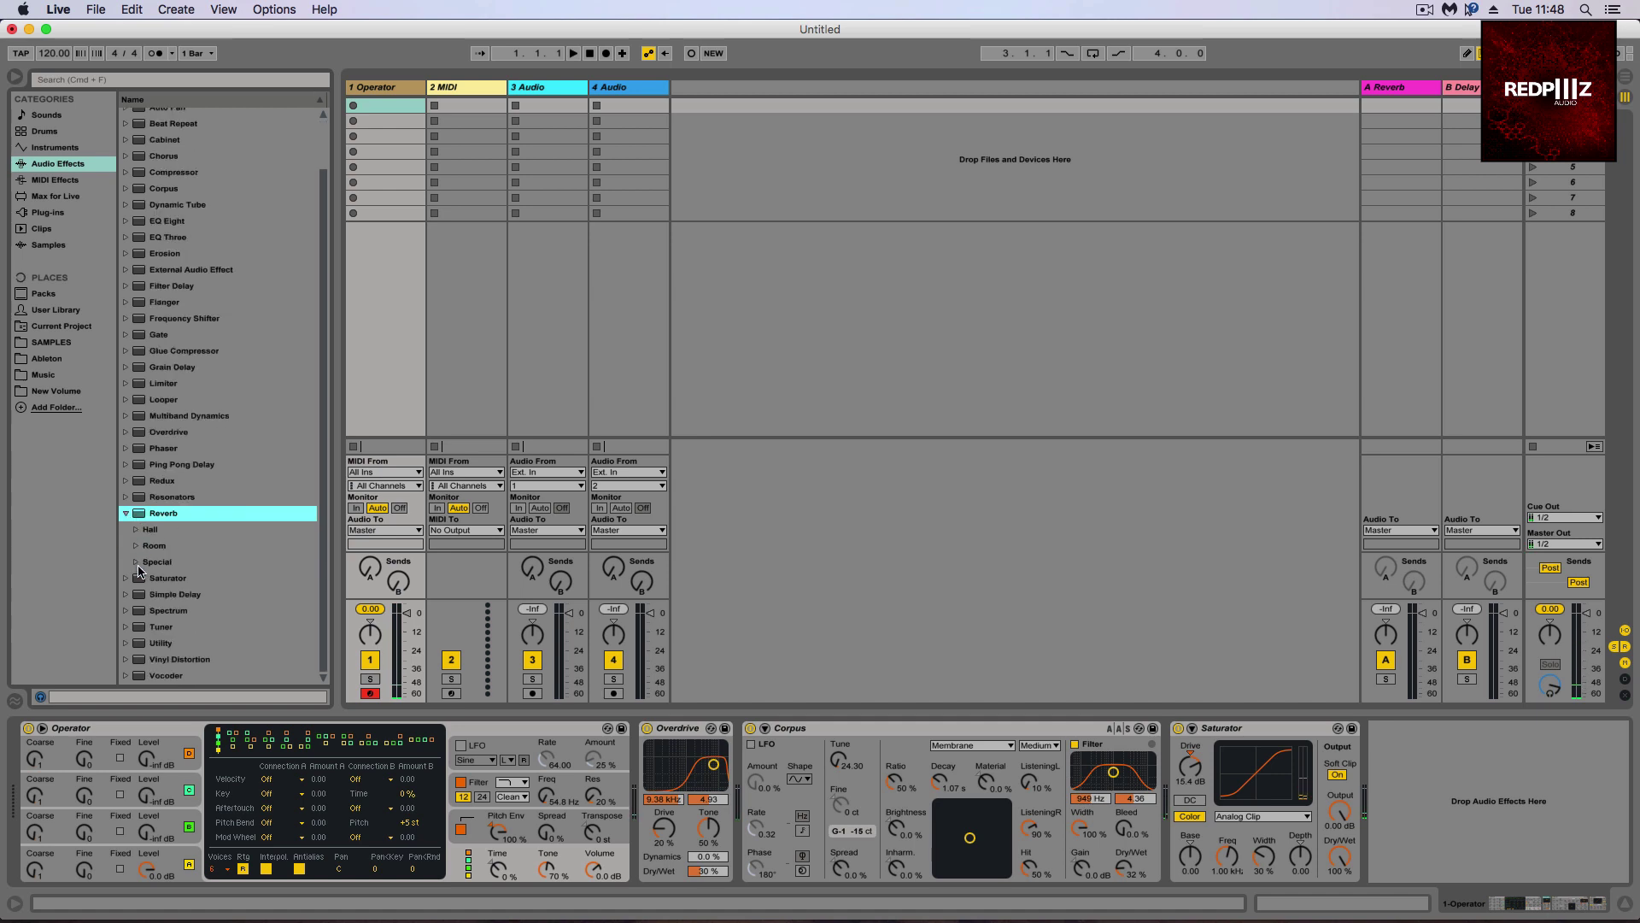
pyautogui.click(135, 530)
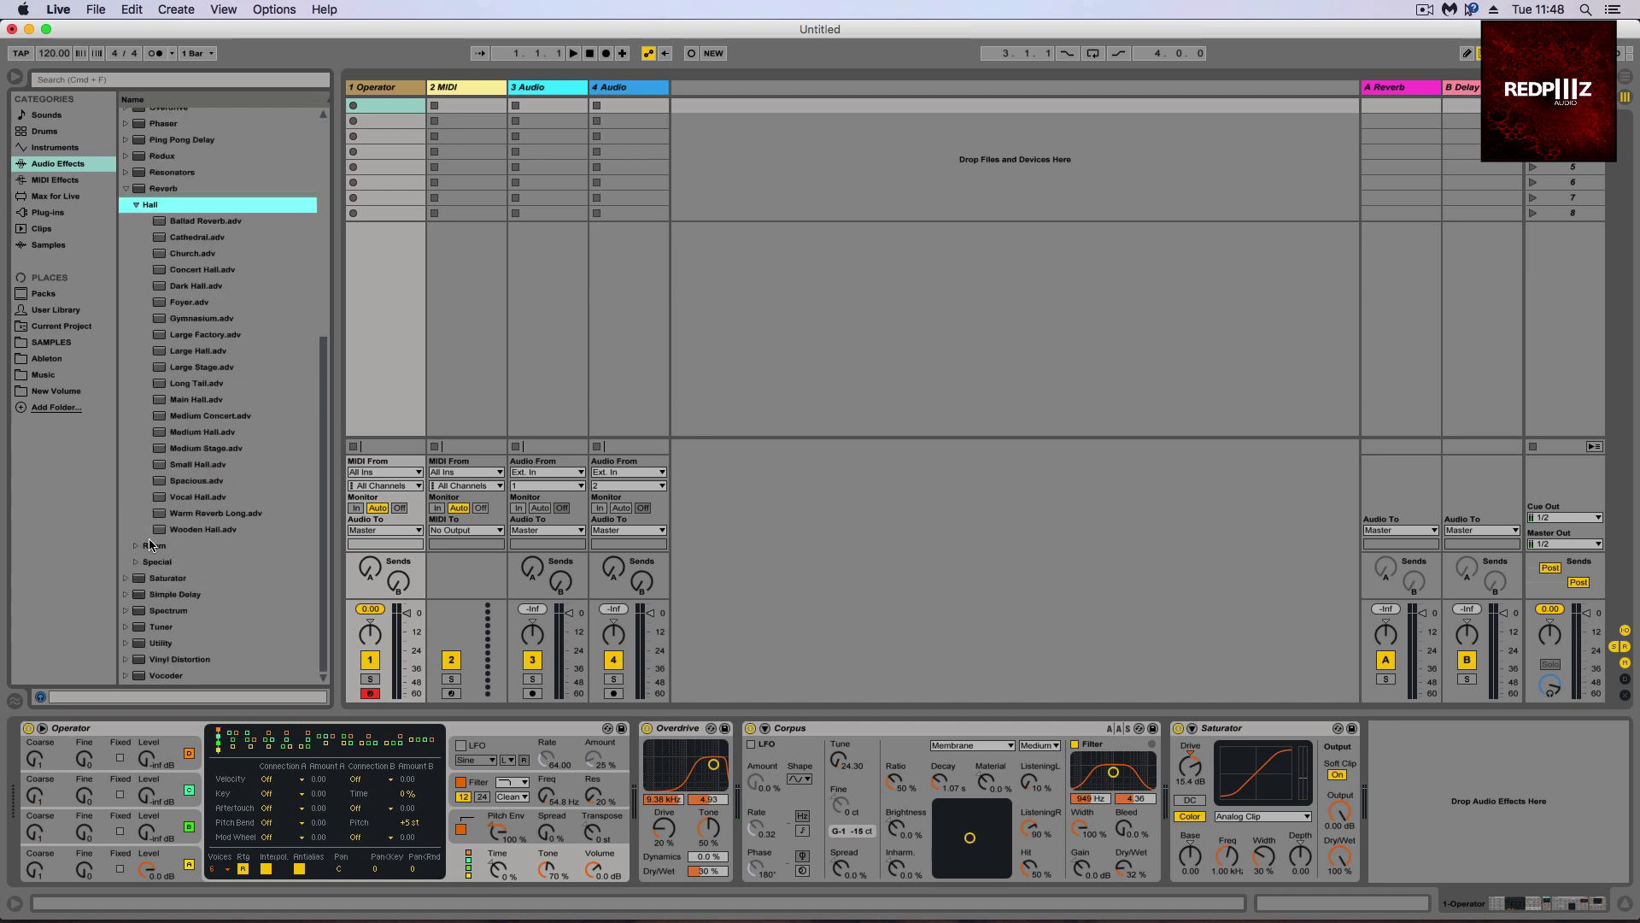
pyautogui.moveTo(179, 438); pyautogui.dragTo(1469, 799)
pyautogui.moveTo(1598, 855); pyautogui.dragTo(1597, 861)
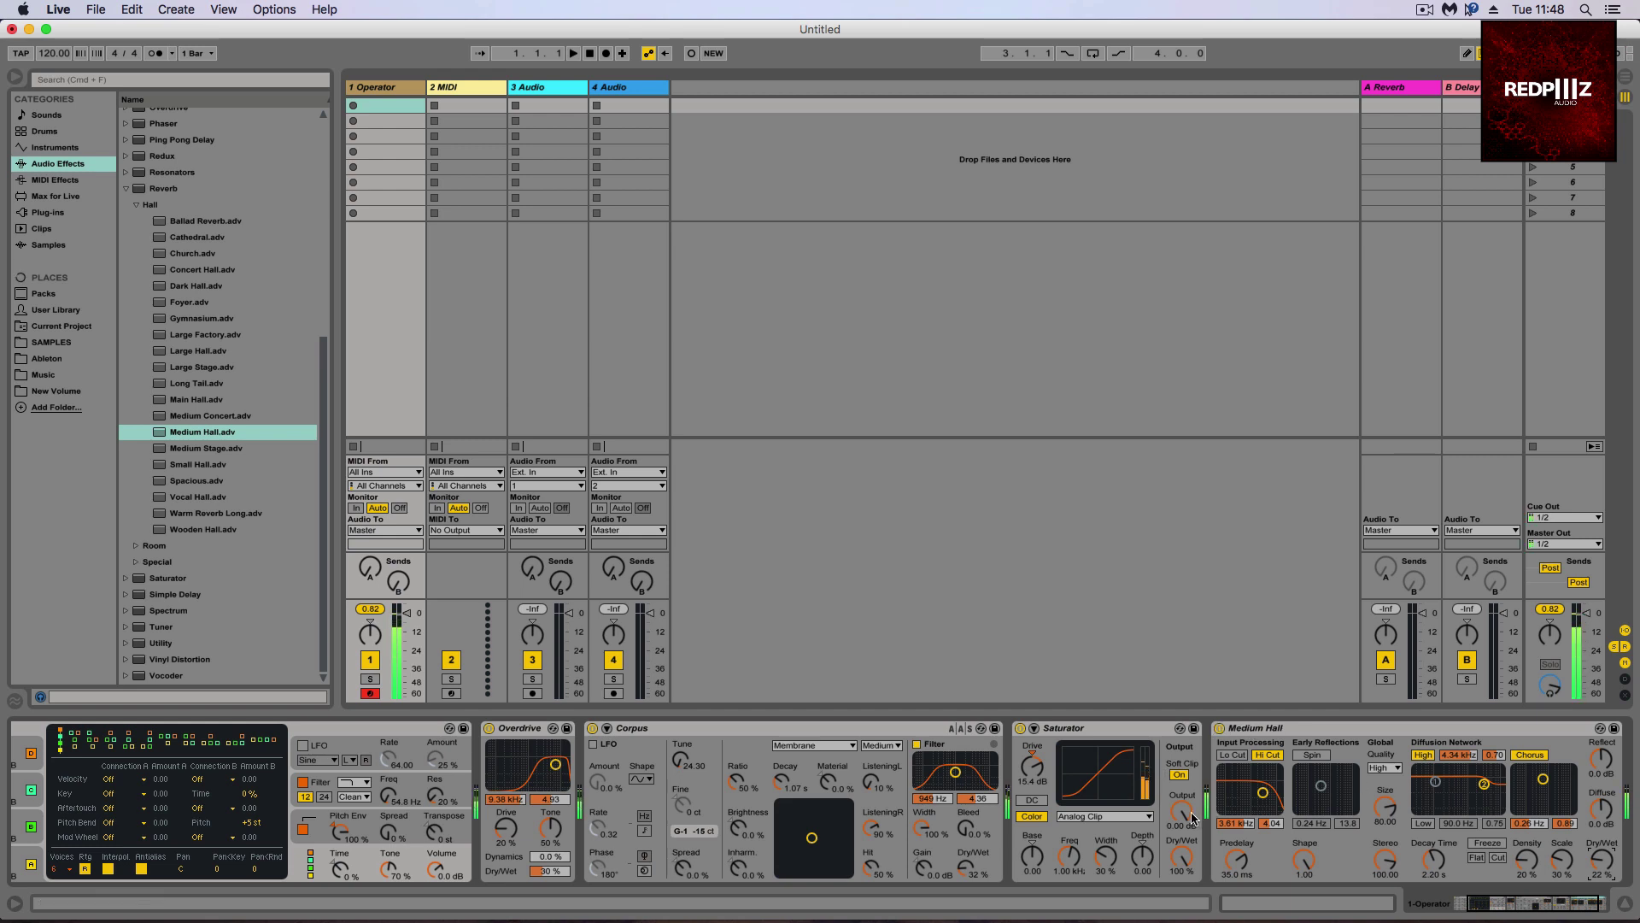
# - Lower Saturator's output to -6.29 dB and fine-tune Medium Hall's Dry/Wet mix, leaving its decay time at 2.20 s
pyautogui.moveTo(1188, 811); pyautogui.dragTo(1189, 818)
pyautogui.moveTo(1435, 859); pyautogui.dragTo(1437, 868)
pyautogui.moveTo(1602, 859); pyautogui.dragTo(1604, 868)
pyautogui.moveTo(1442, 871); pyautogui.dragTo(1442, 854)
pyautogui.click(1457, 903)
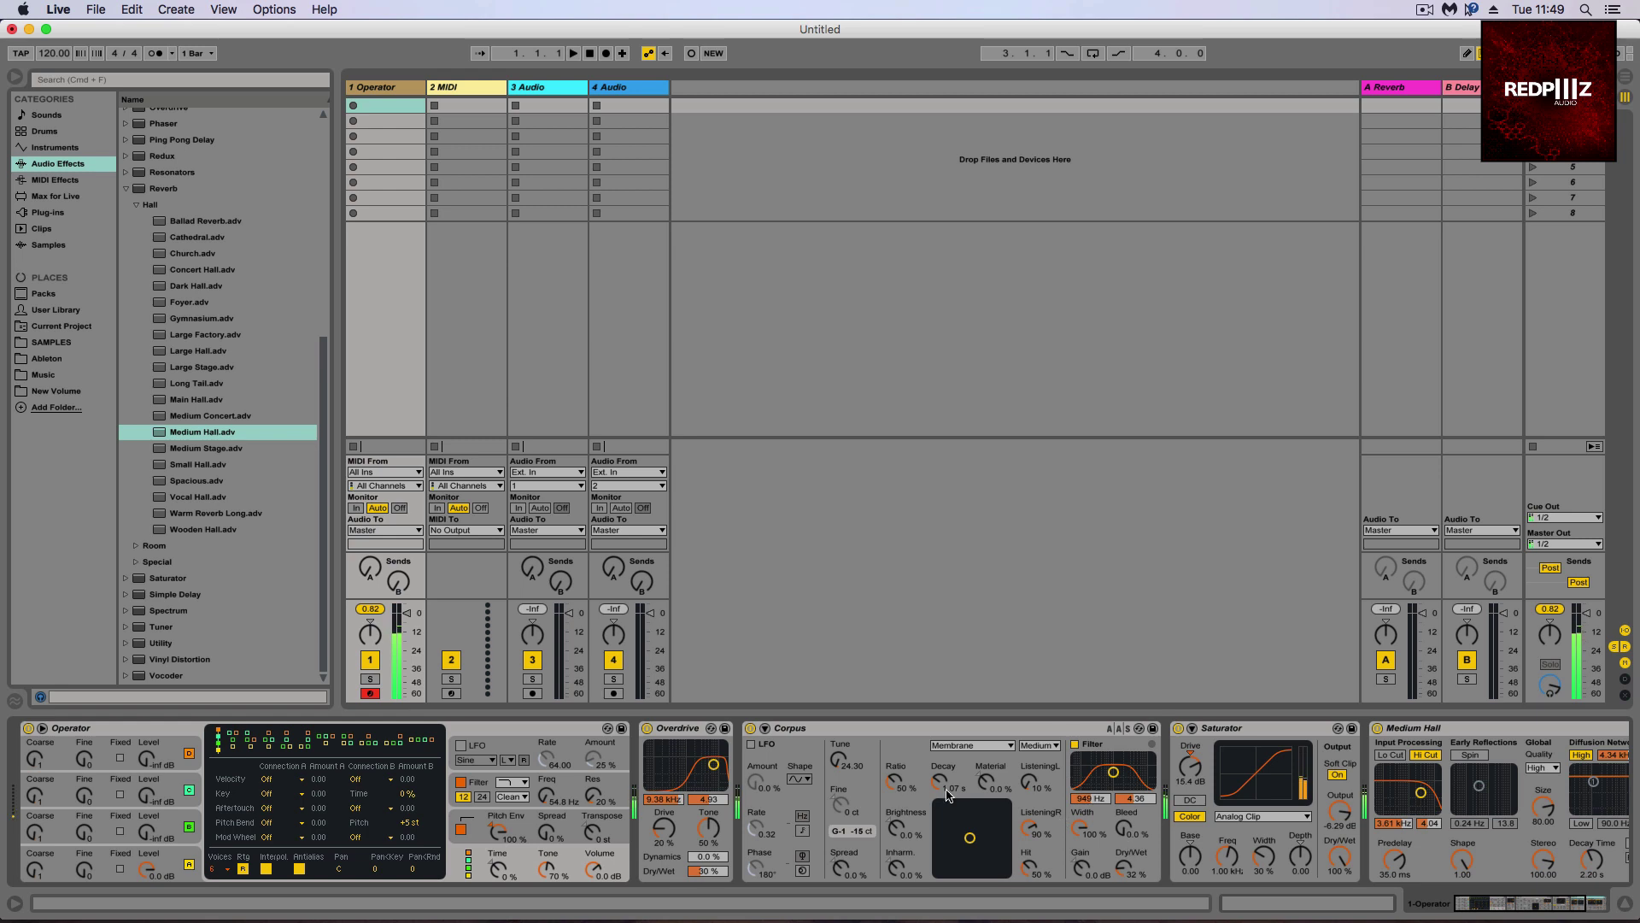
# - Lower Operator's filter frequency to 30.0 Hz and compare the sound with the pitch envelope off and on
pyautogui.moveTo(589, 868); pyautogui.dragTo(493, 867)
pyautogui.click(508, 870)
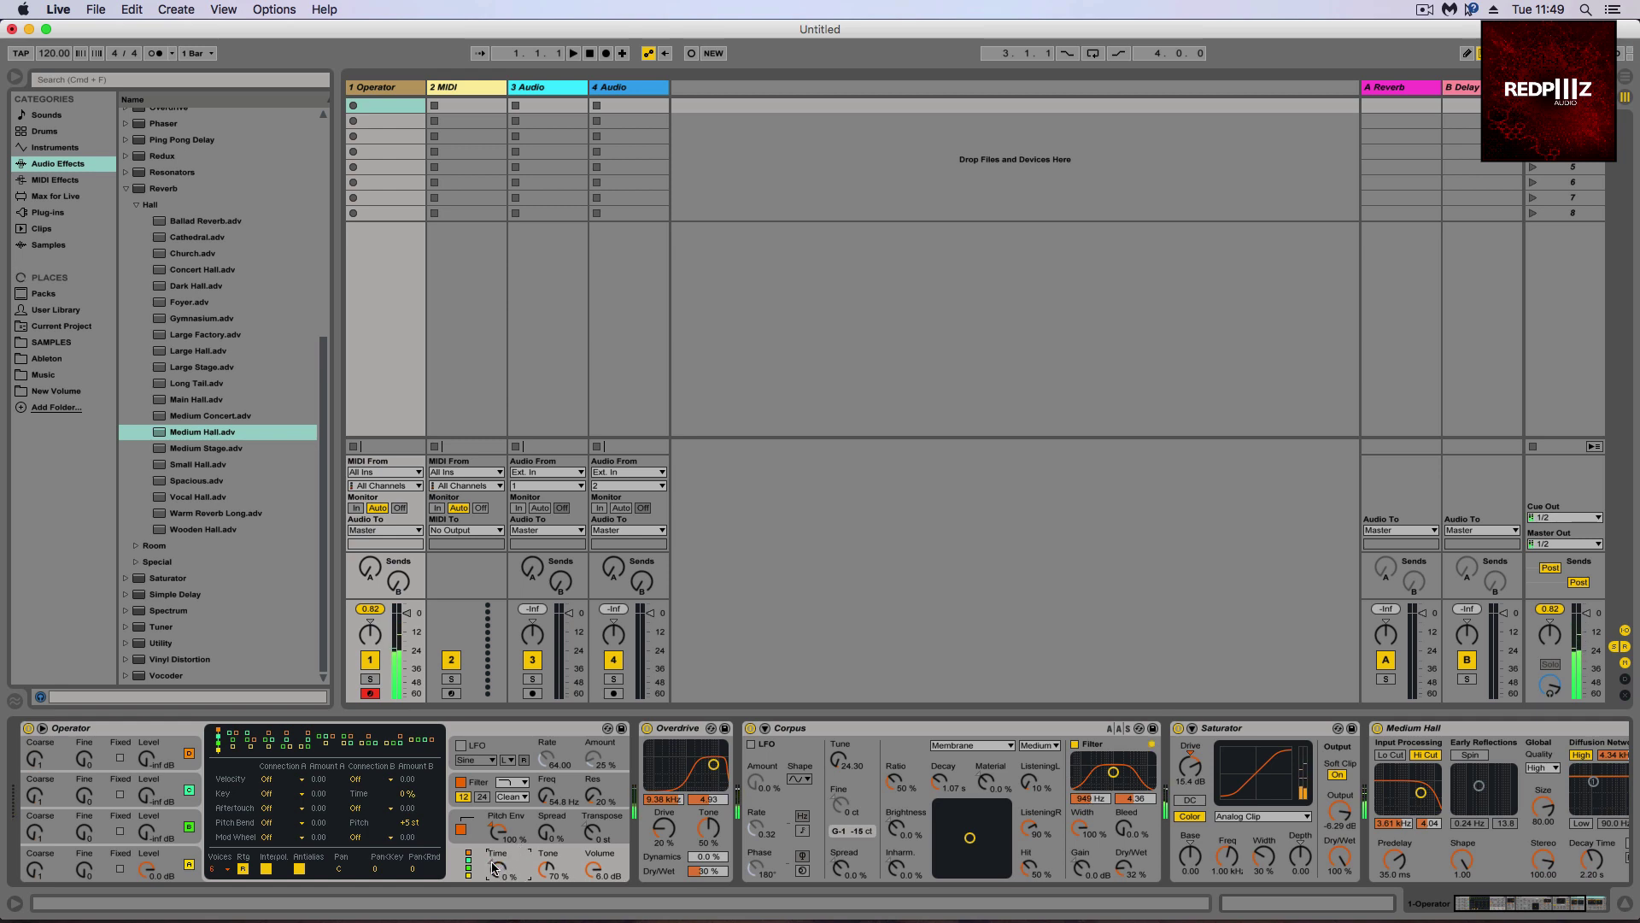
pyautogui.click(460, 829)
pyautogui.click(553, 796)
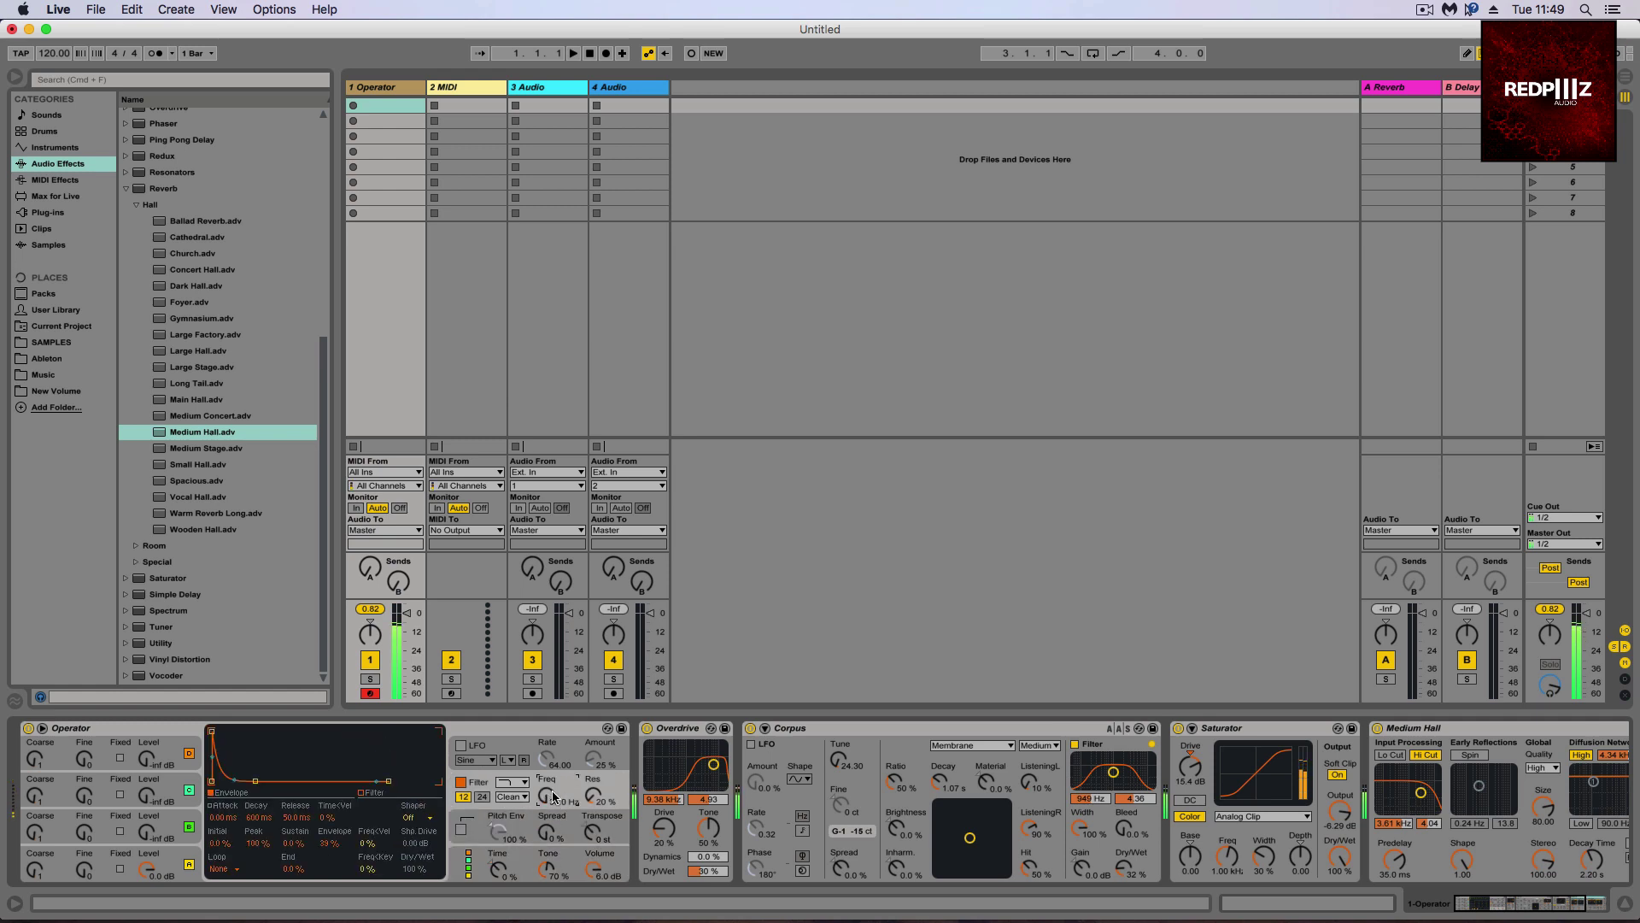
pyautogui.click(468, 841)
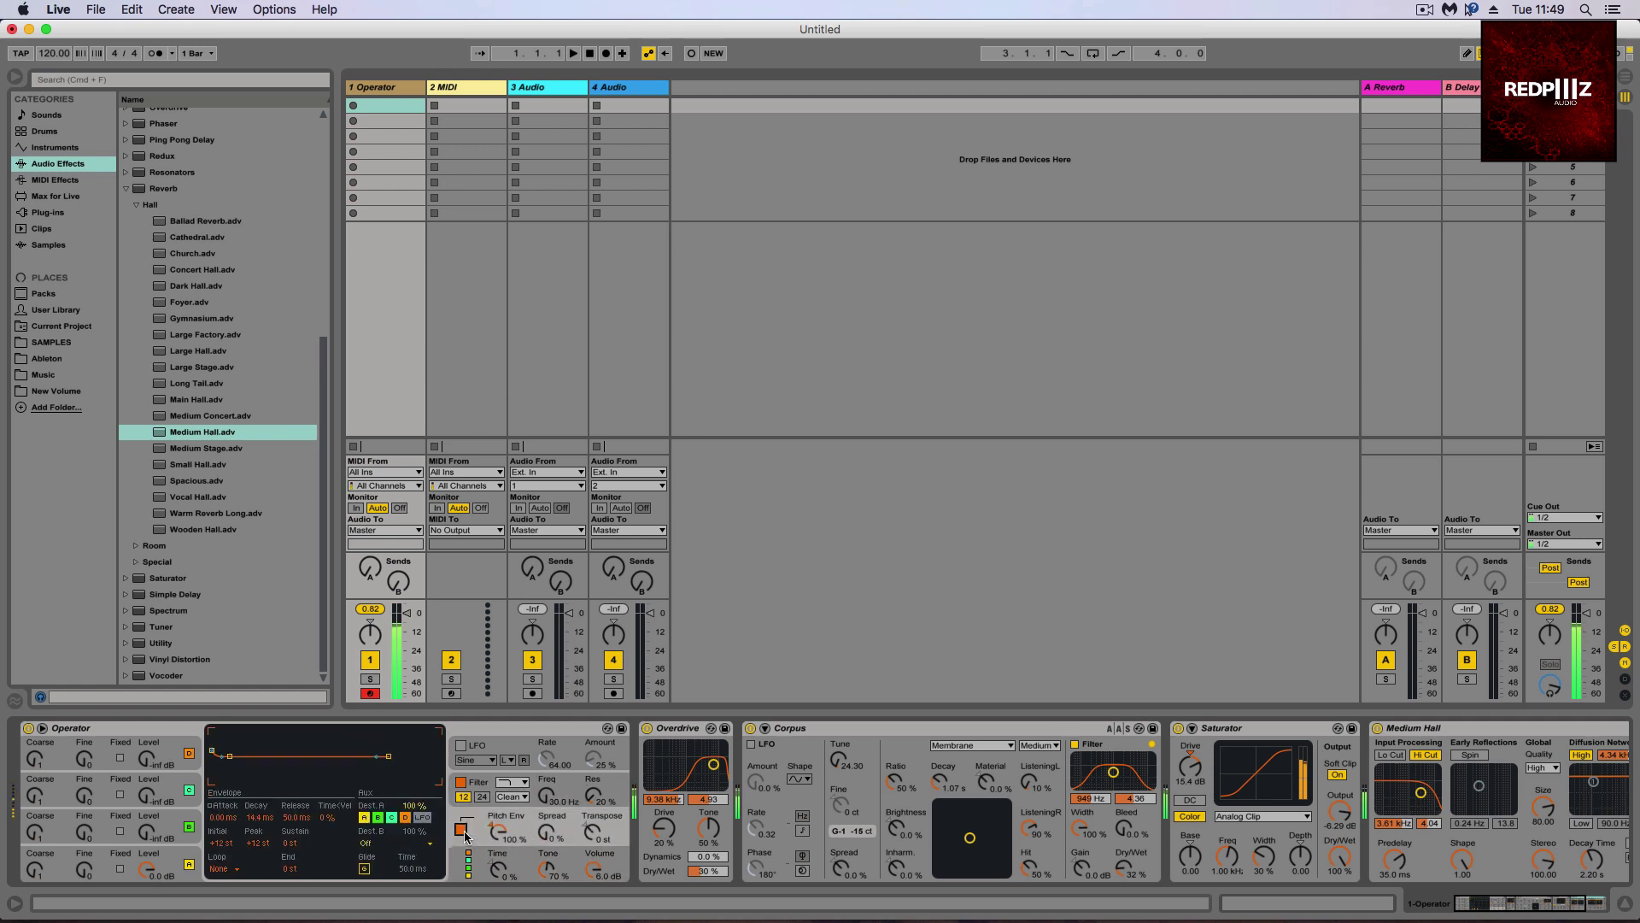
# - Bypass Operator's filter, enable the pitch envelope, raise its peak above the initial level and set its decay to 26.2 ms
pyautogui.click(460, 787)
pyautogui.click(460, 784)
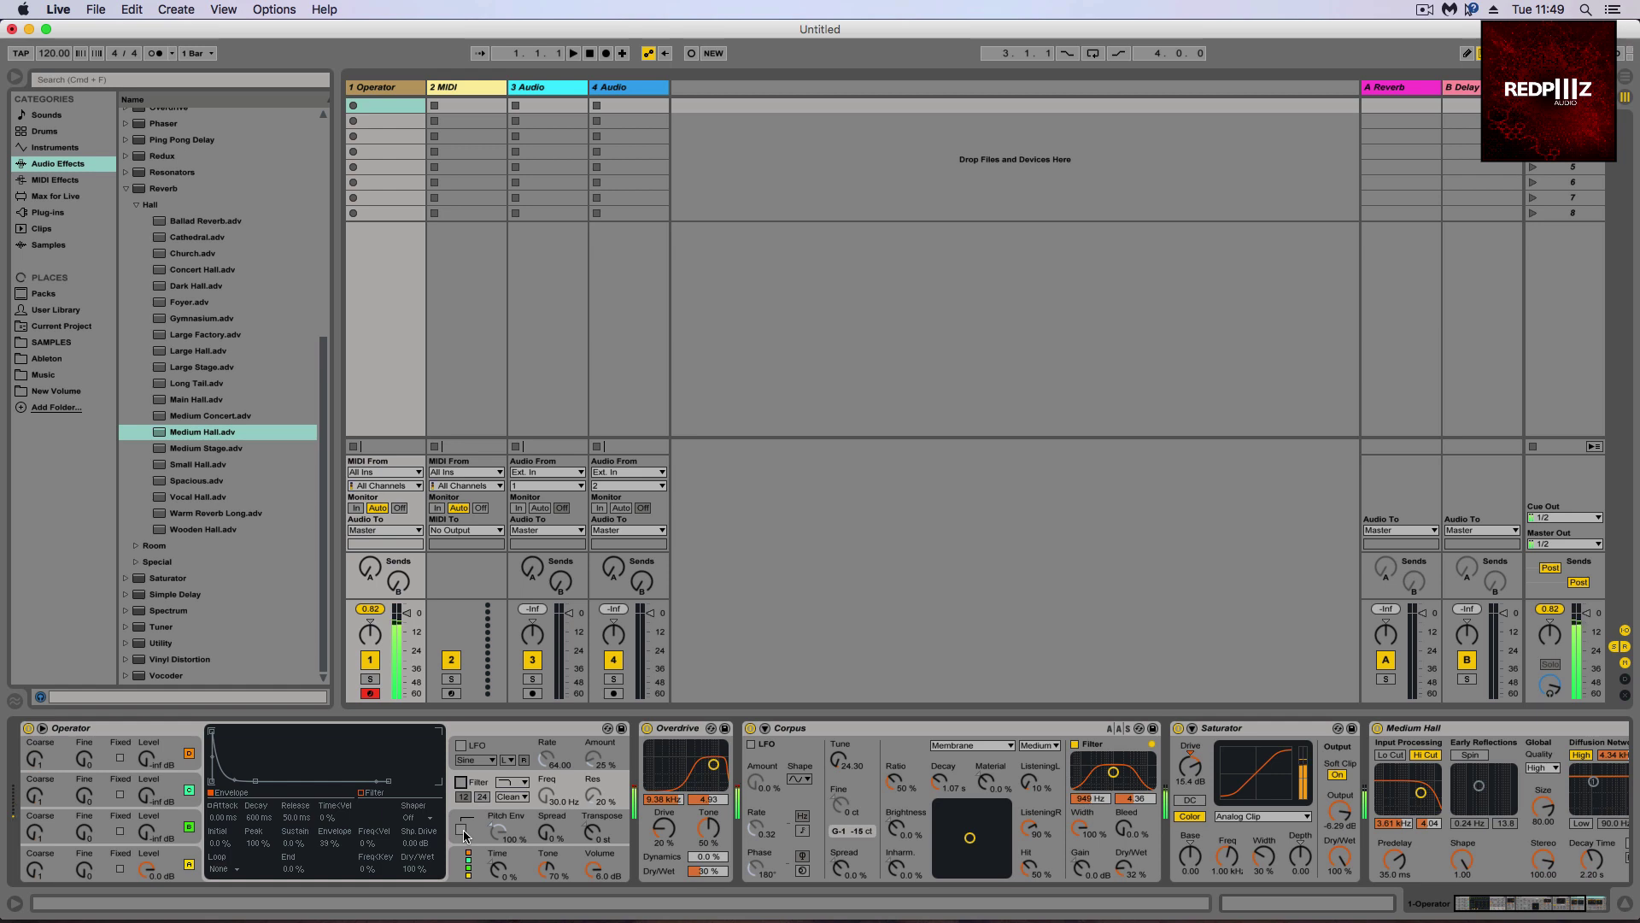
pyautogui.click(461, 828)
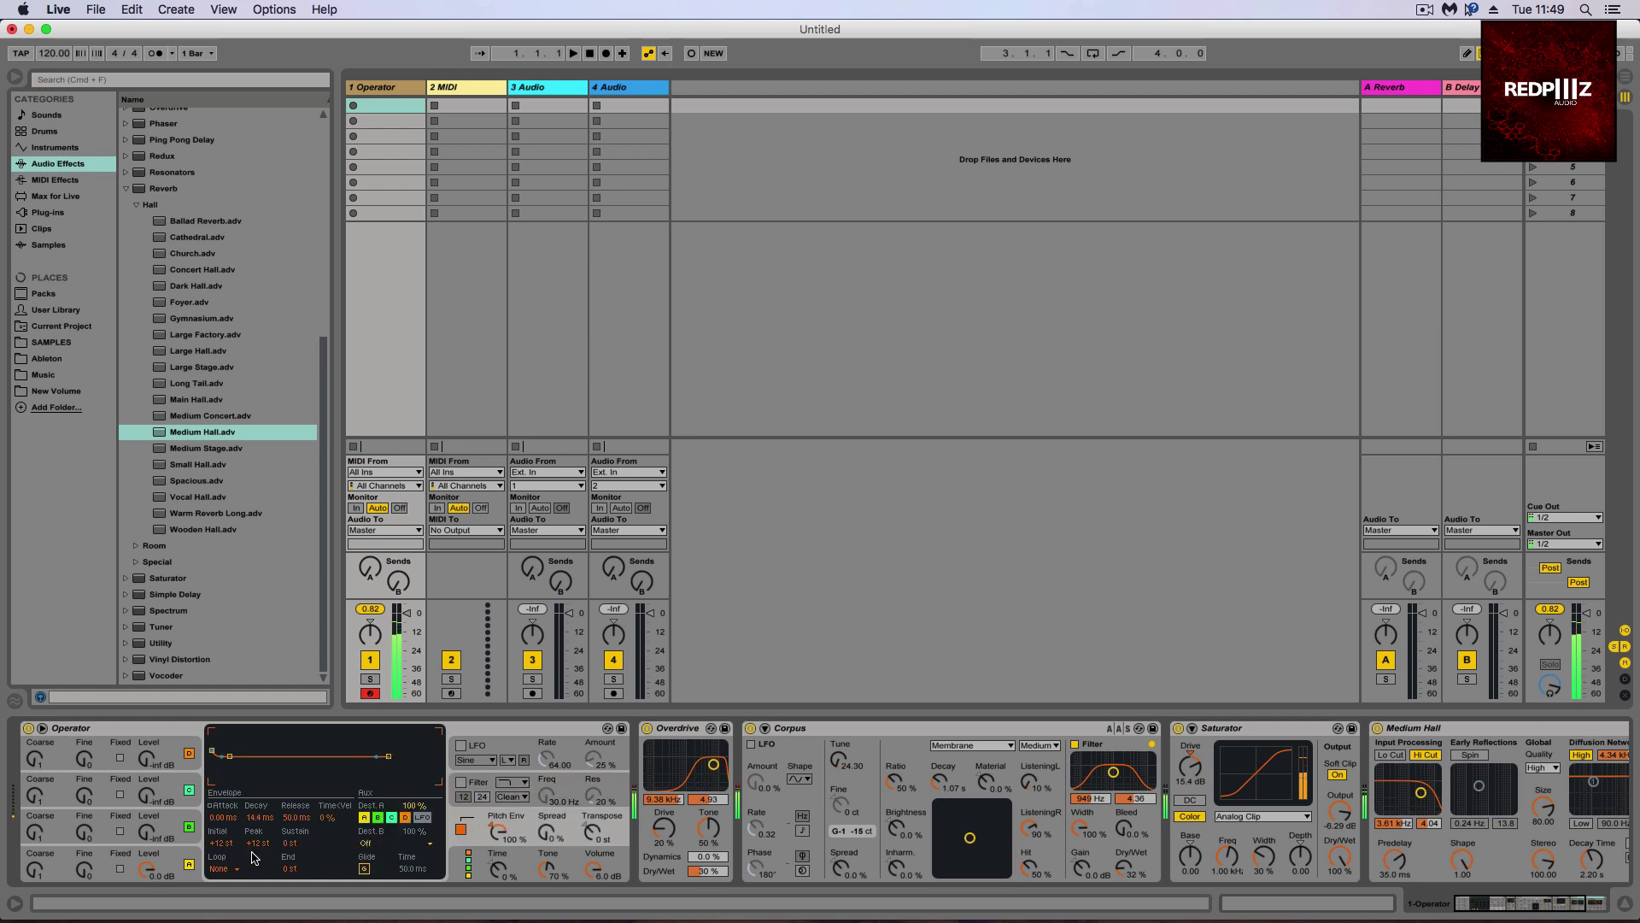
pyautogui.moveTo(253, 852)
pyautogui.mouseDown()
pyautogui.moveTo(253, 816)
pyautogui.moveTo(224, 833)
pyautogui.moveTo(241, 844)
pyautogui.mouseUp()
pyautogui.rightClick(227, 847)
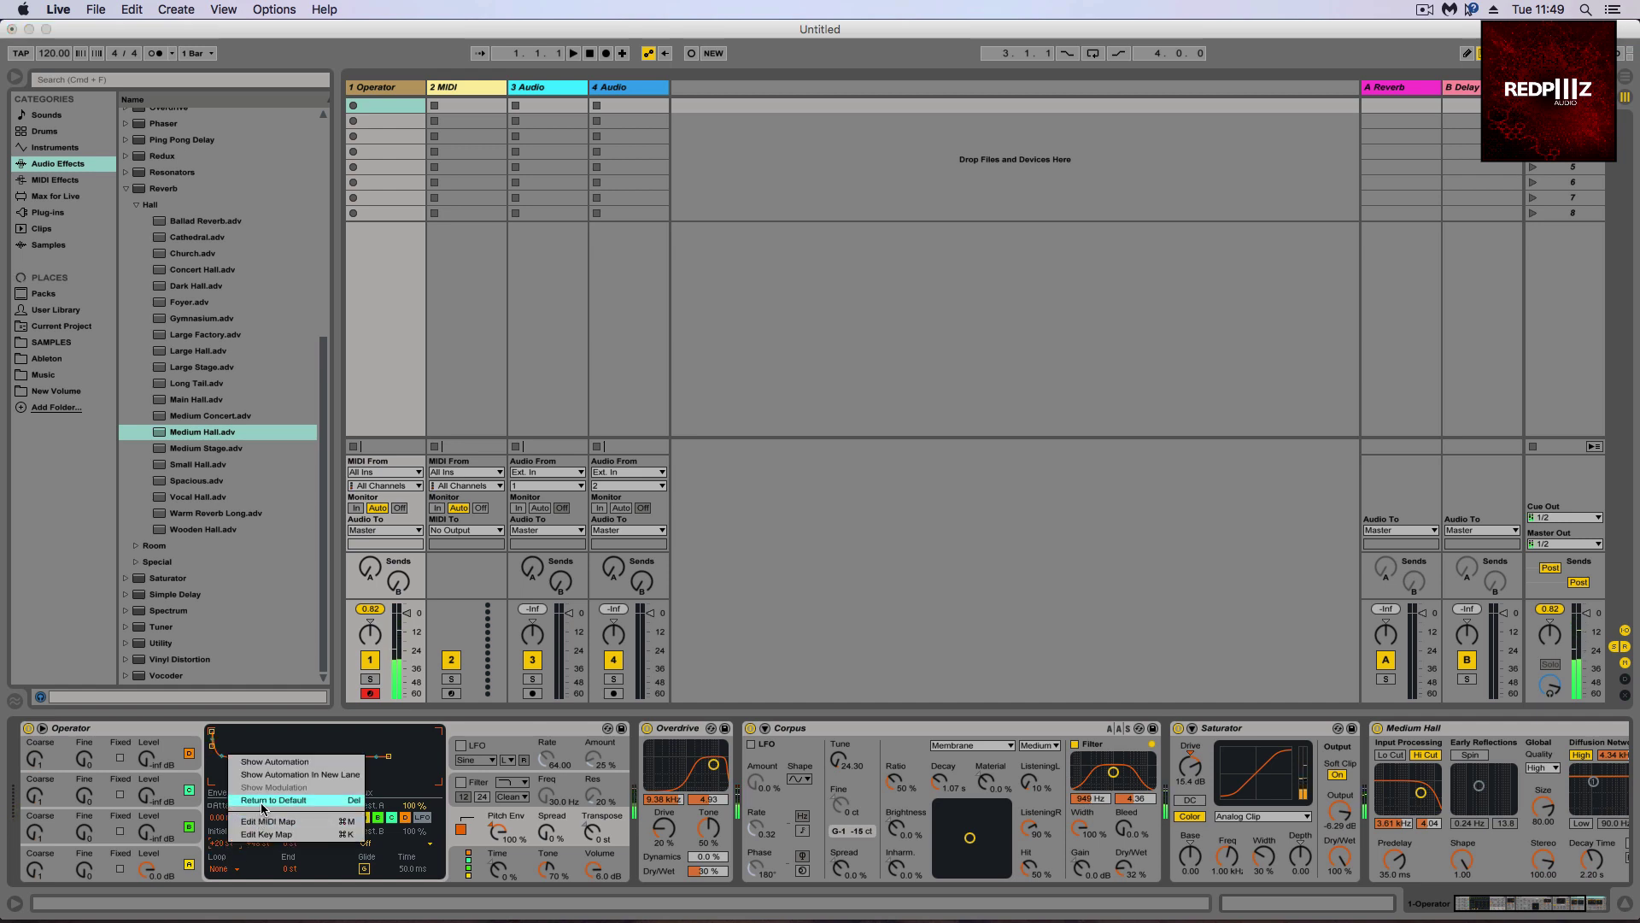
pyautogui.click(286, 806)
pyautogui.moveTo(262, 813); pyautogui.dragTo(261, 821)
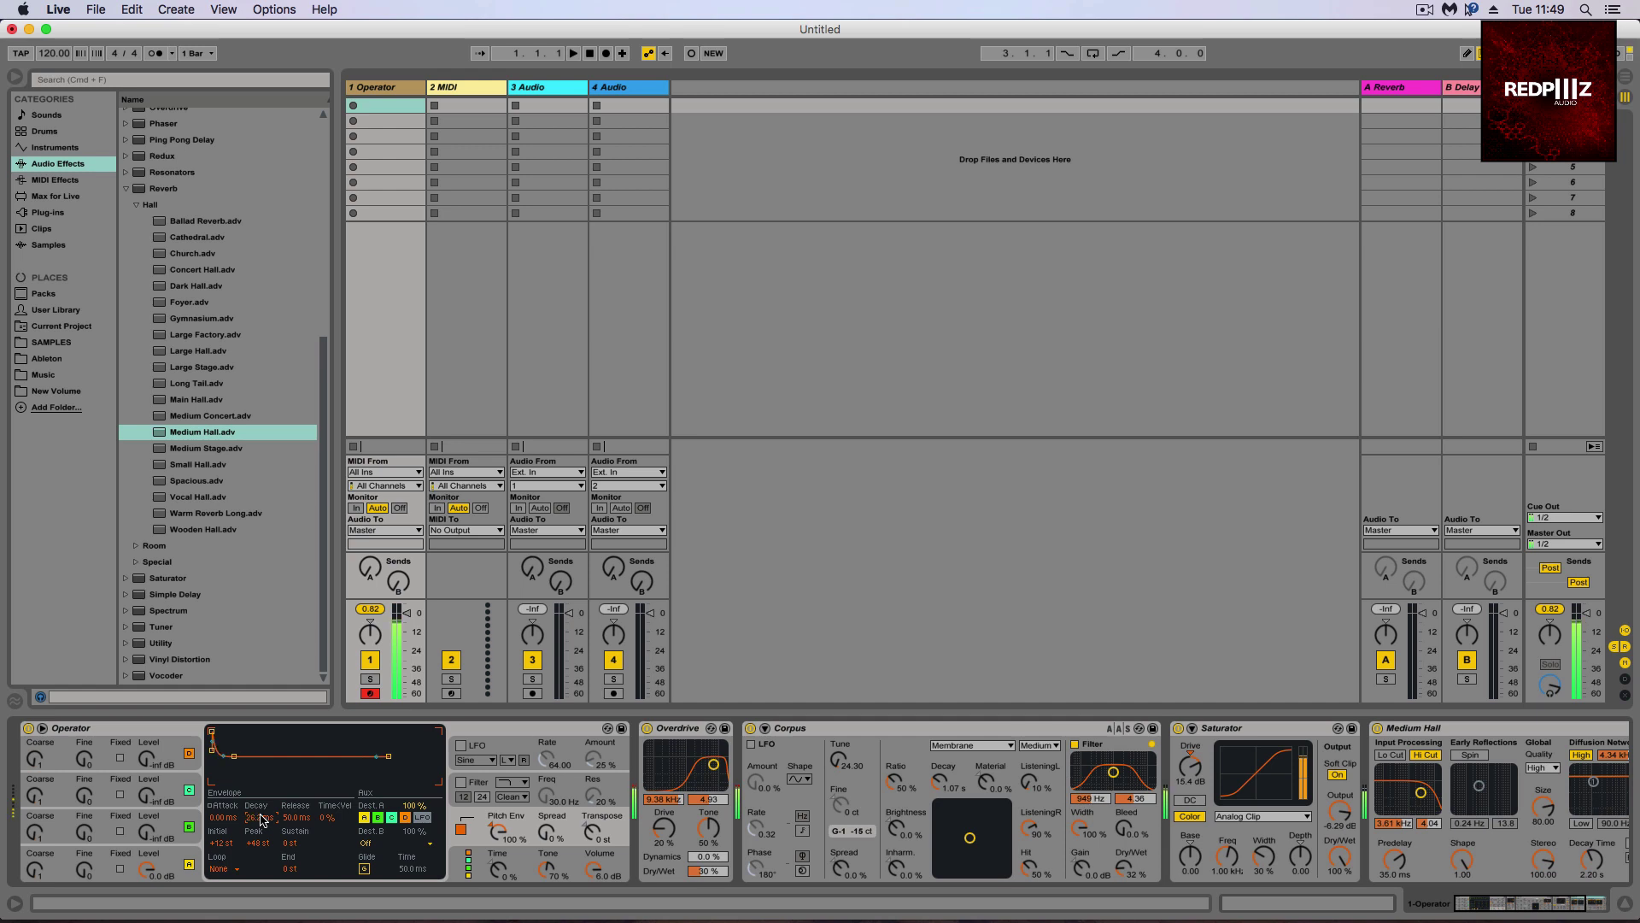
# - Enable Operator's filter at 56.2 Hz and compare the sound with the pitch envelope on and off
pyautogui.click(460, 782)
pyautogui.moveTo(544, 801); pyautogui.dragTo(544, 799)
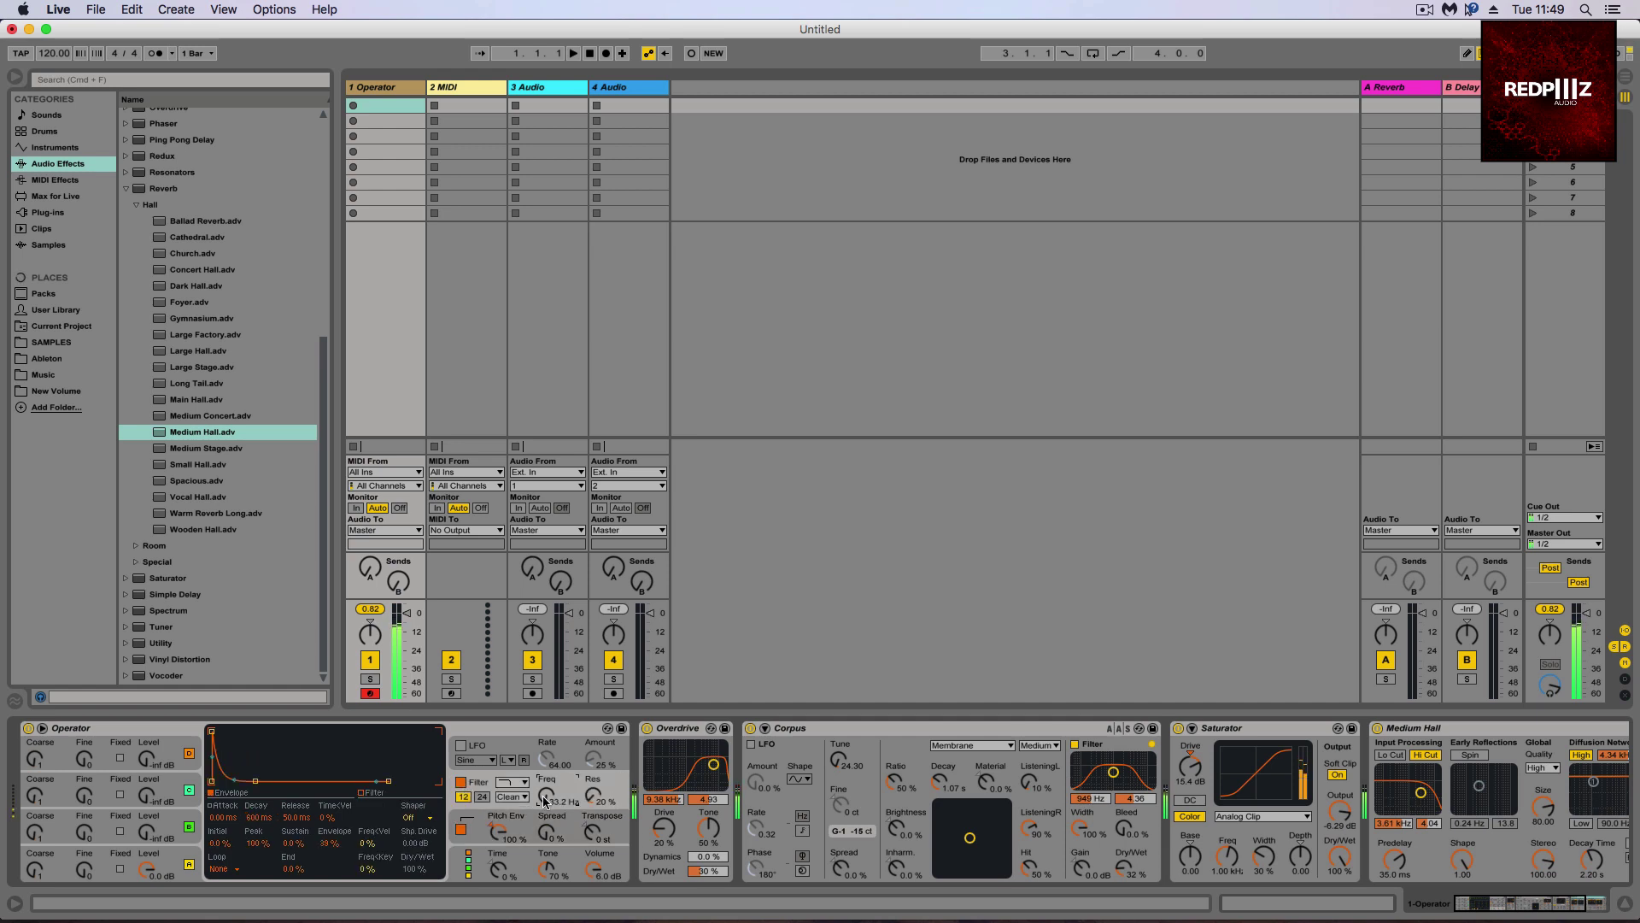
pyautogui.click(459, 828)
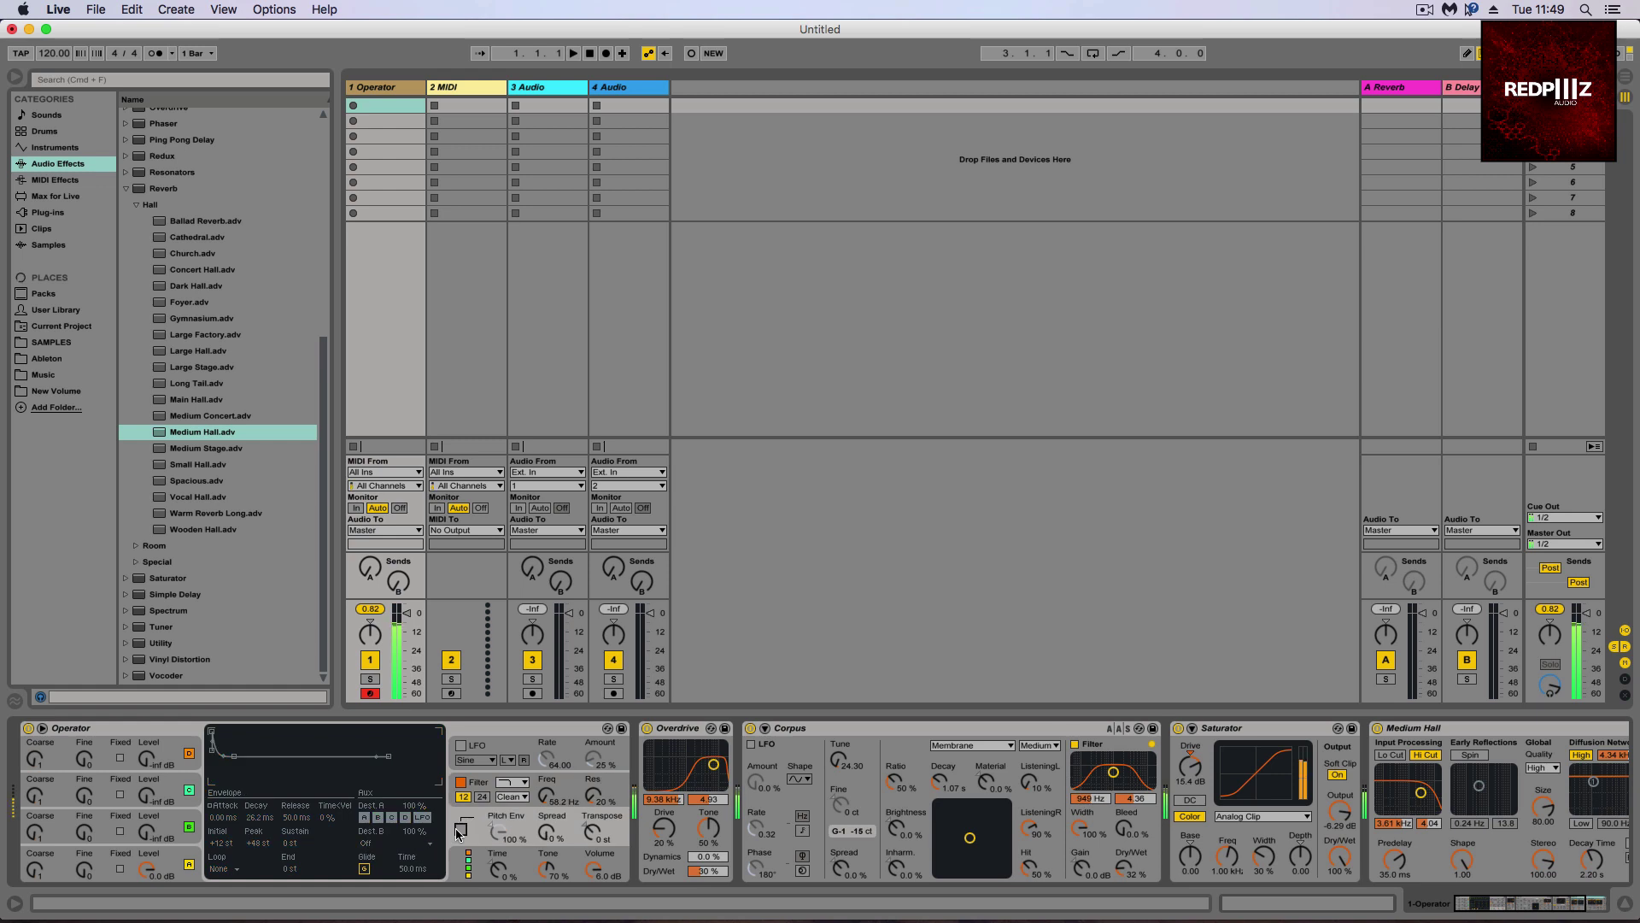
pyautogui.click(544, 800)
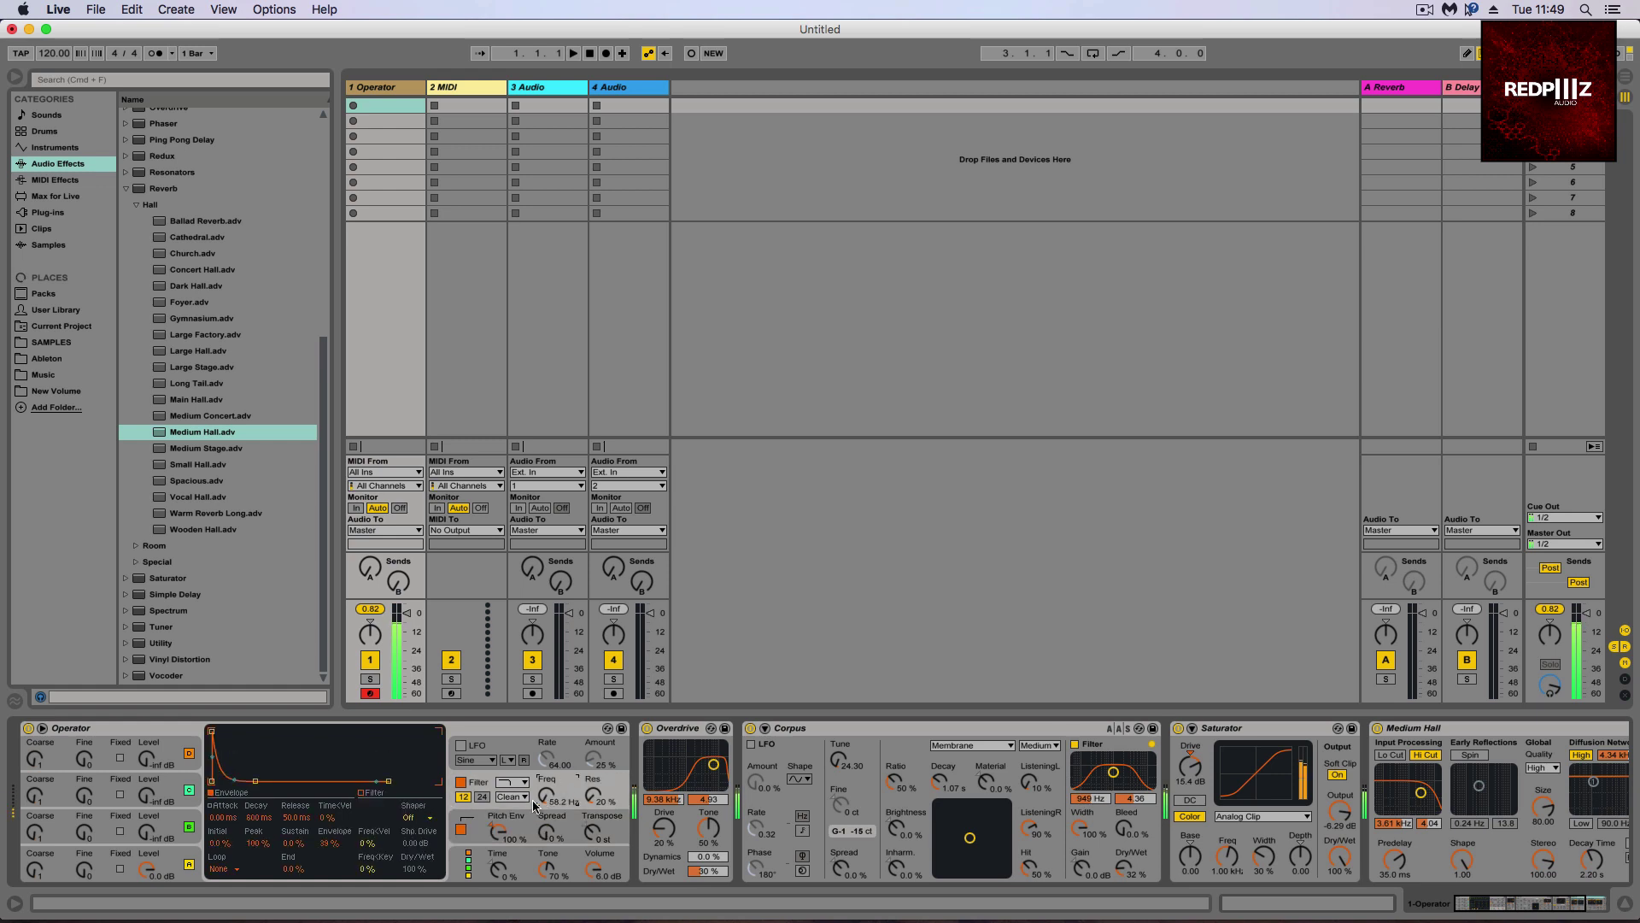
pyautogui.click(460, 829)
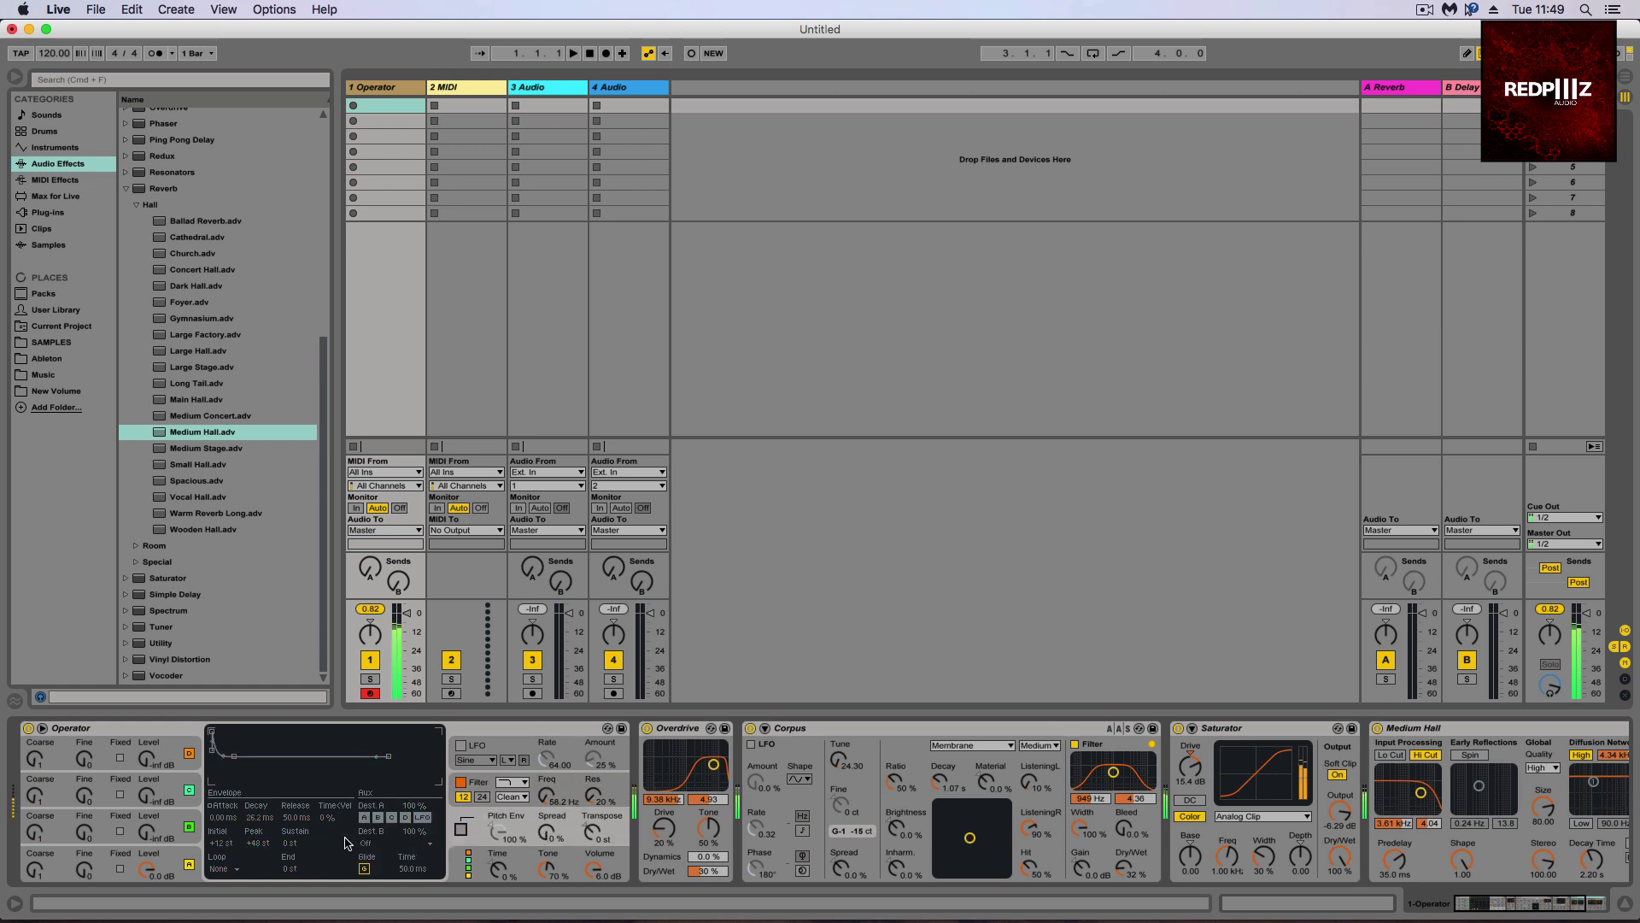
# - Set the filter envelope's decay to 291 ms and give oscillator A a 4.92 s decay down to -inf dB sustain
pyautogui.click(523, 784)
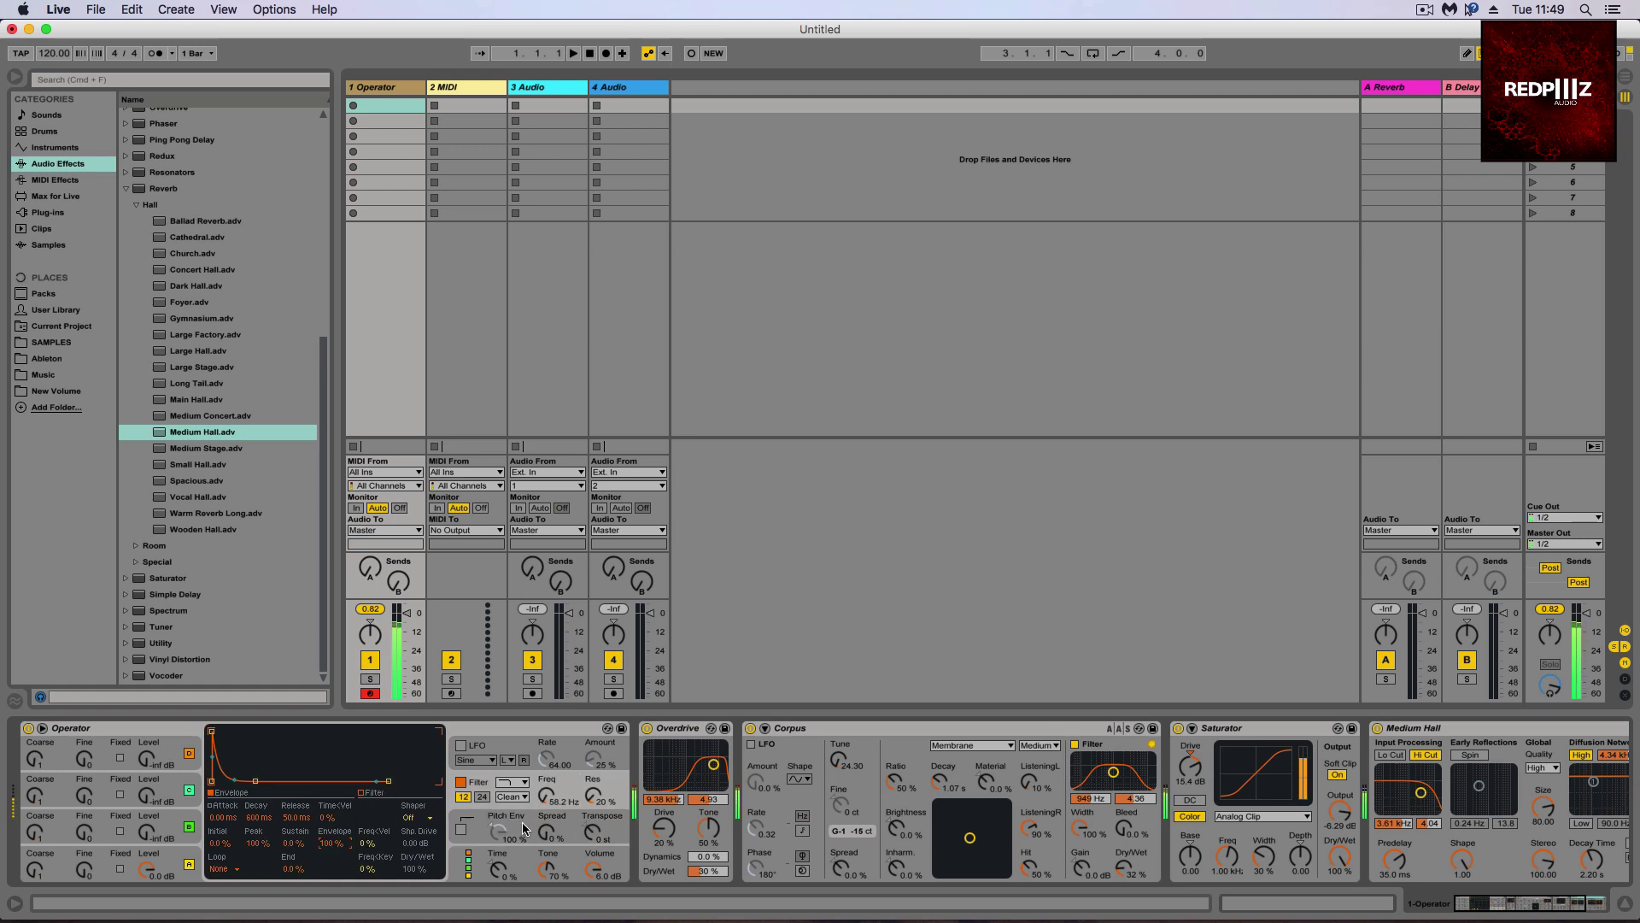
pyautogui.click(552, 804)
pyautogui.moveTo(252, 818); pyautogui.dragTo(252, 816)
pyautogui.click(162, 859)
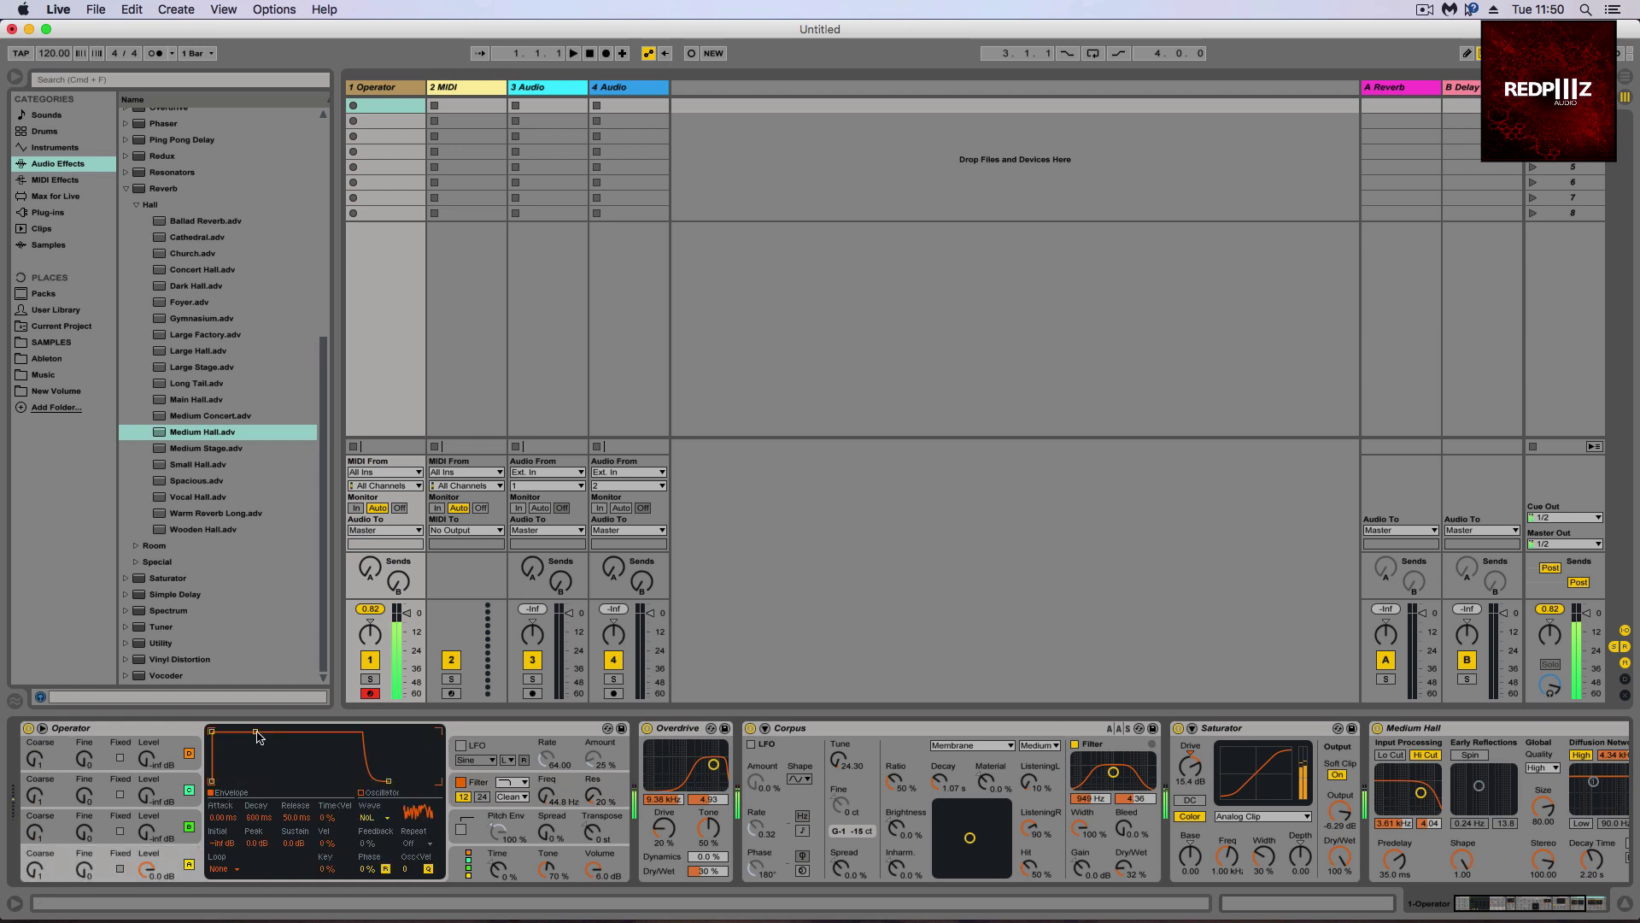
pyautogui.moveTo(256, 732); pyautogui.dragTo(271, 782)
# - Enable Operator's pitch envelope and set the filter frequency to 45.1 Hz with the filter on
pyautogui.moveTo(537, 803); pyautogui.dragTo(548, 801)
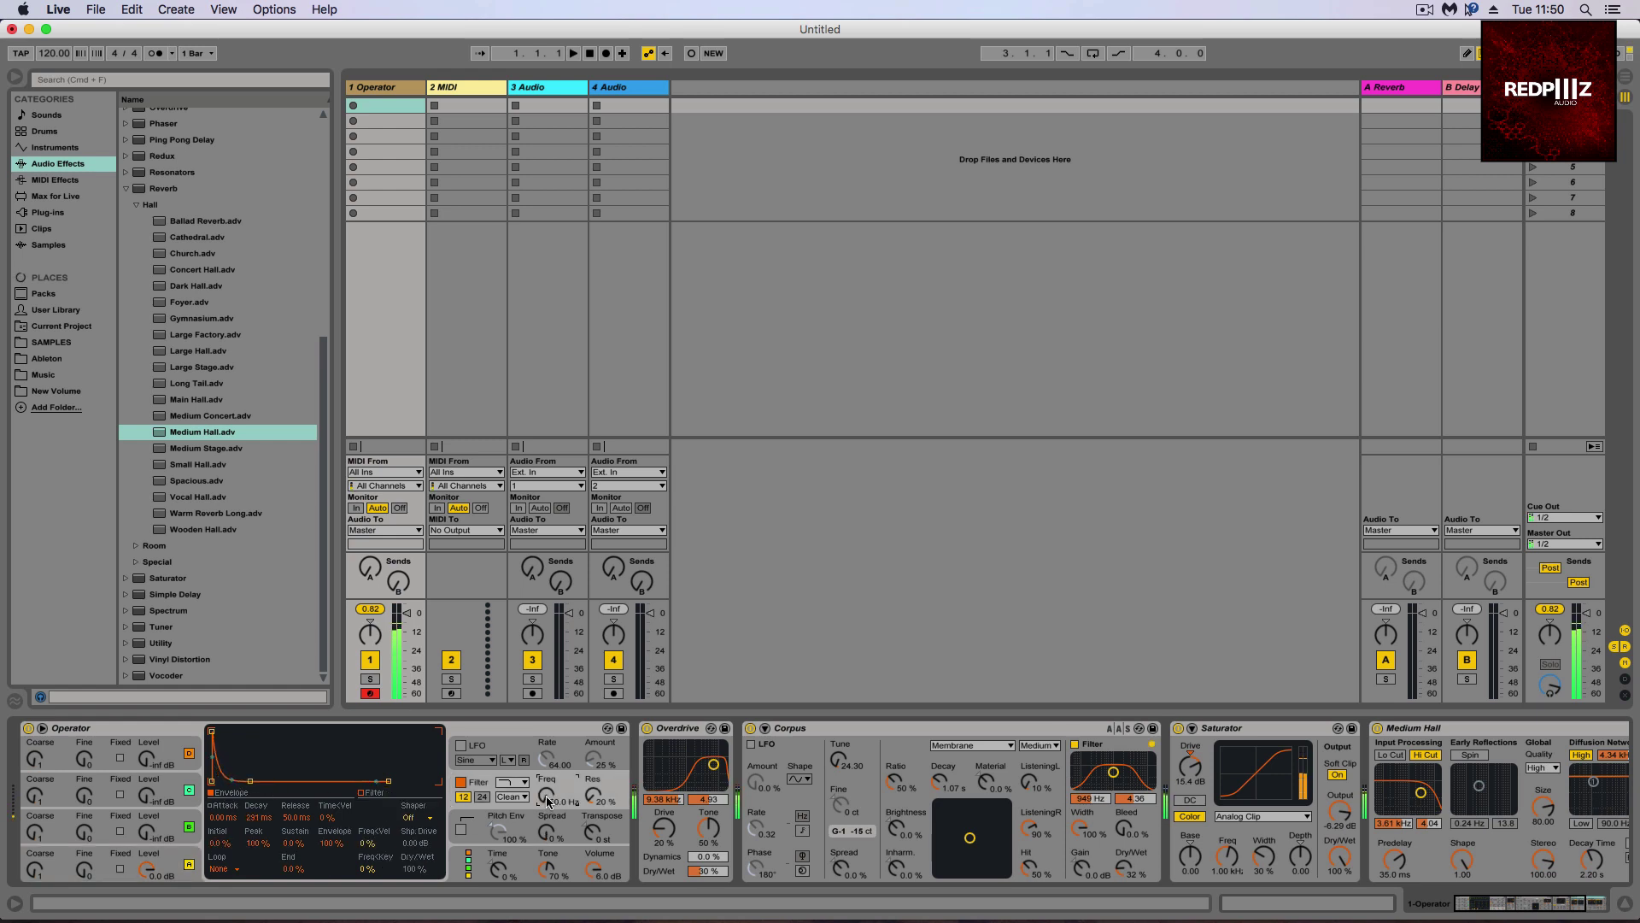
pyautogui.click(459, 781)
pyautogui.click(460, 828)
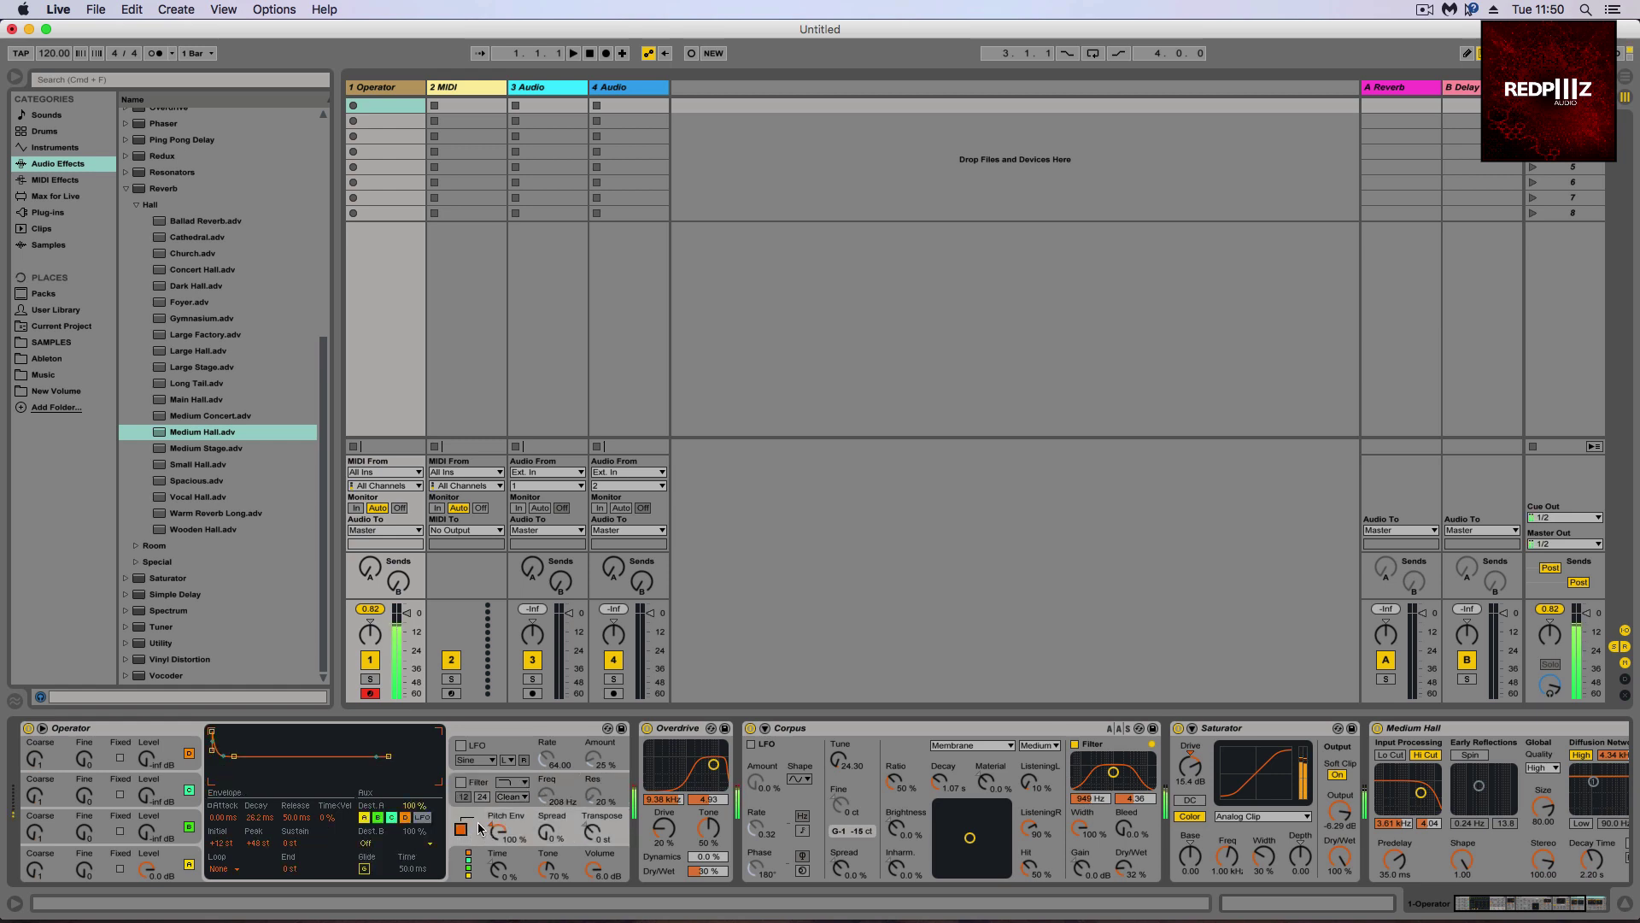
pyautogui.click(460, 781)
pyautogui.moveTo(546, 797); pyautogui.dragTo(547, 795)
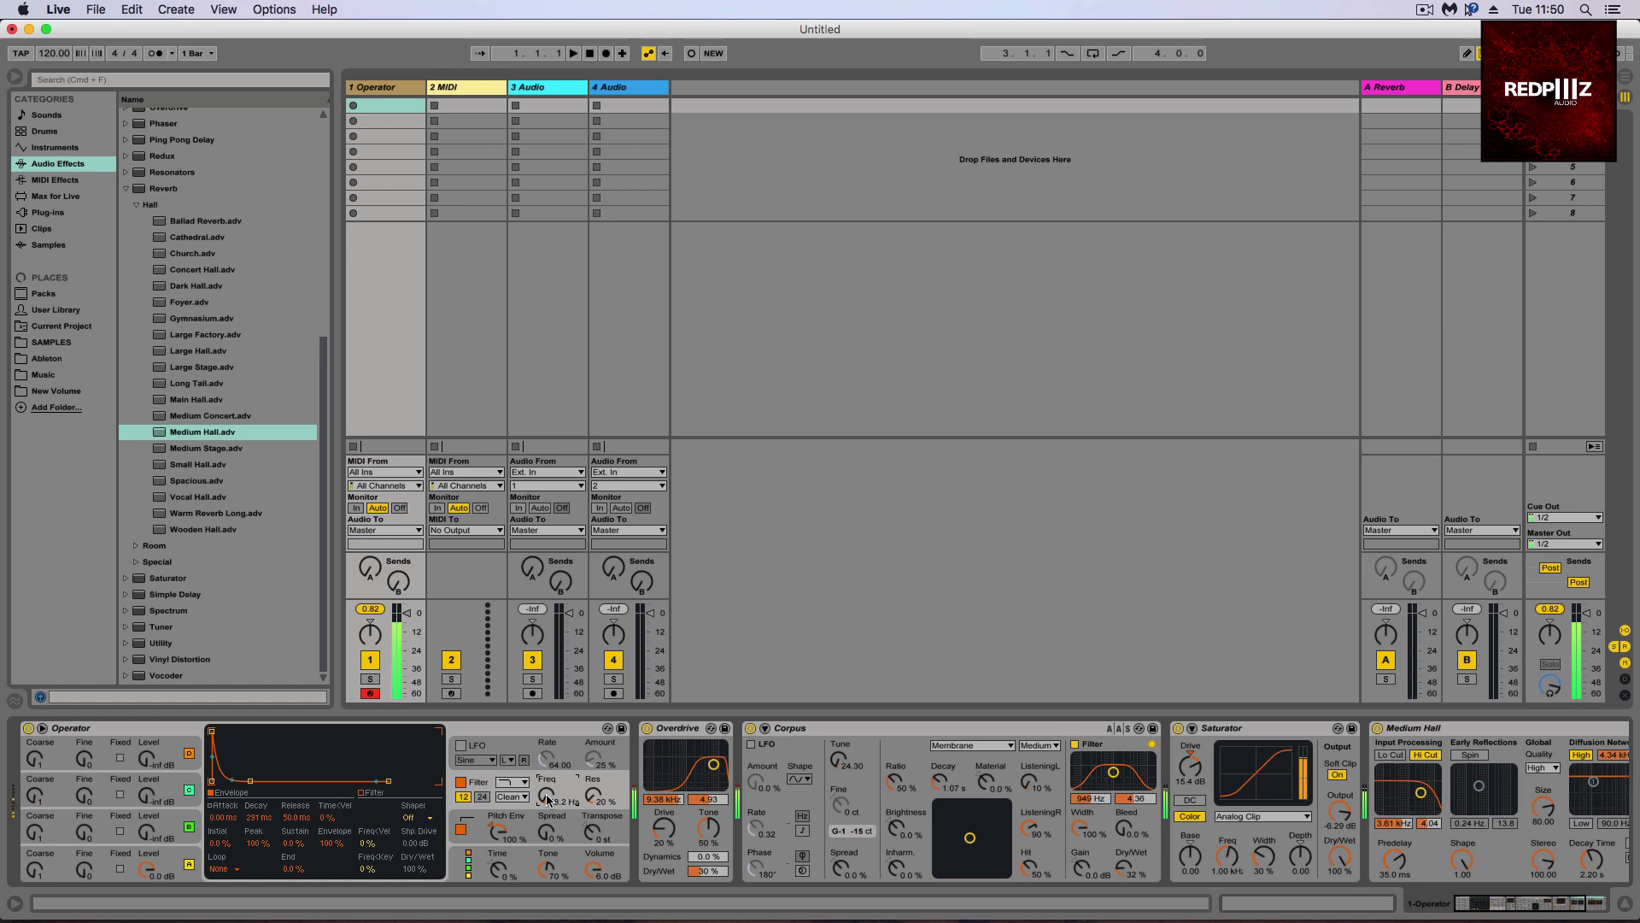
# - Set Operator's Pitch Env amount to 28% with Time at 0%, and show the filter envelope settings
pyautogui.click(505, 833)
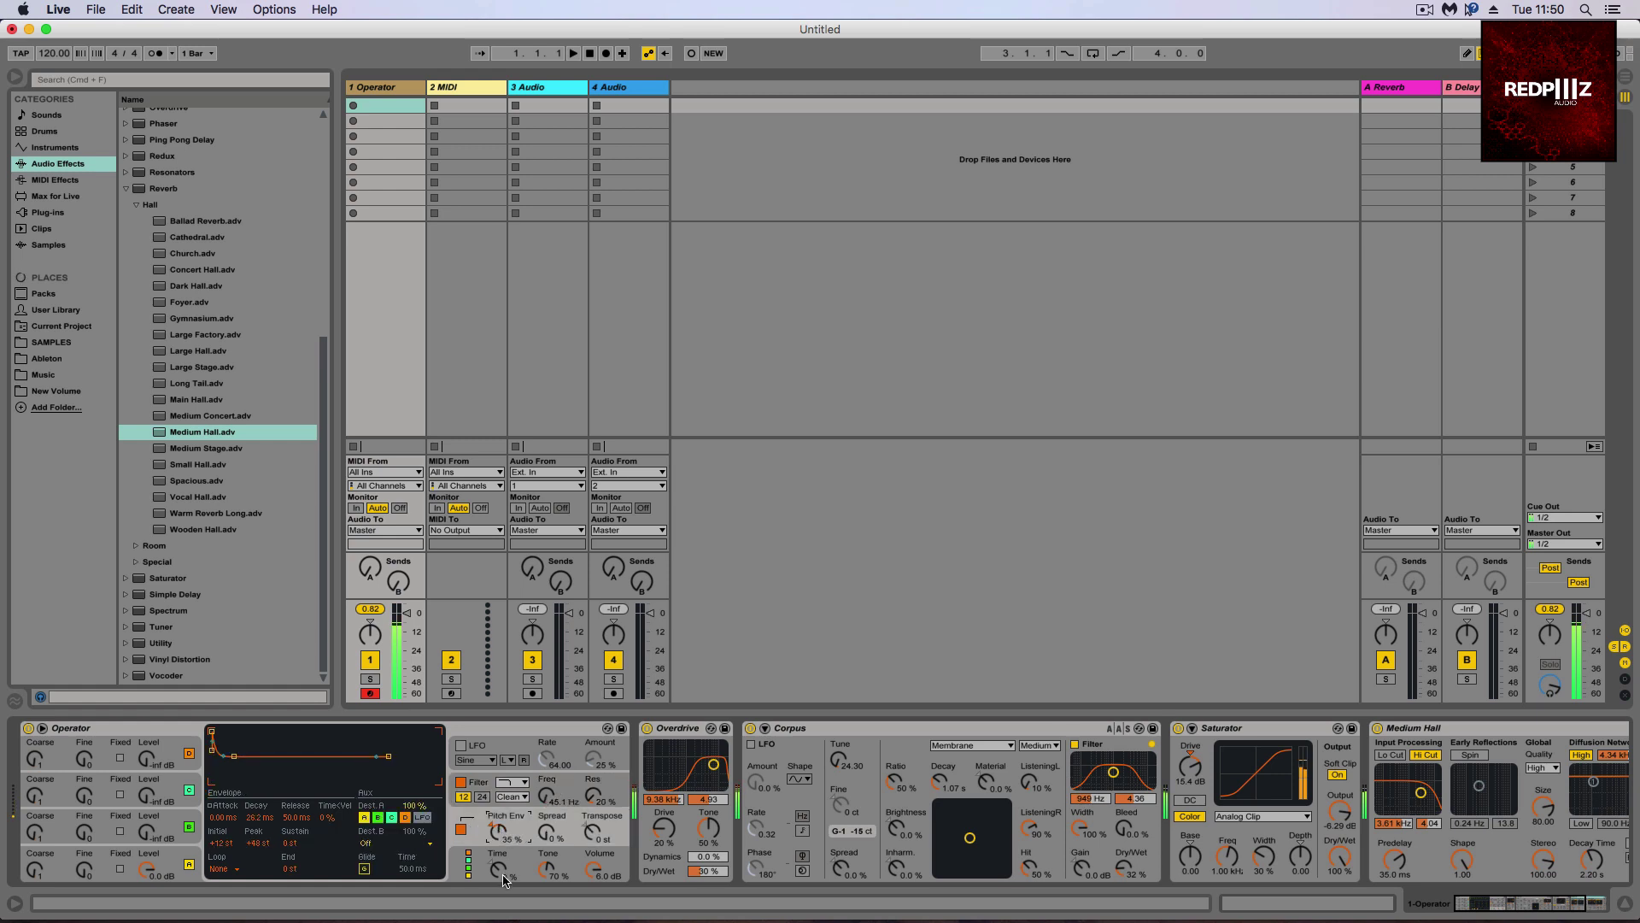
pyautogui.moveTo(505, 878); pyautogui.dragTo(494, 870)
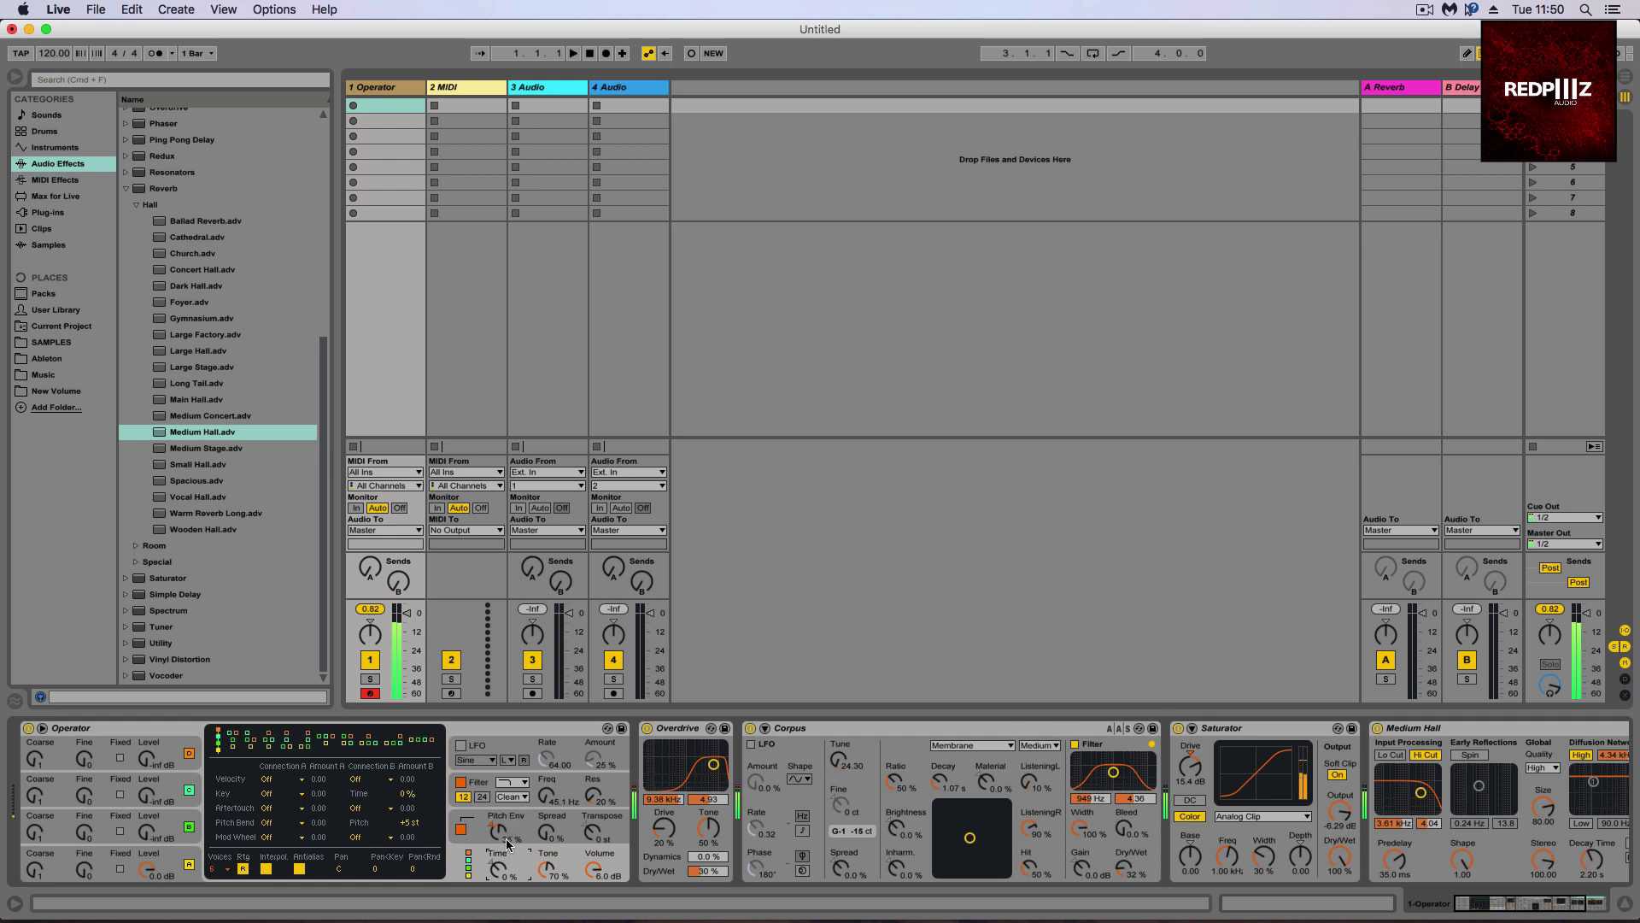
pyautogui.moveTo(499, 830); pyautogui.dragTo(501, 841)
pyautogui.click(548, 802)
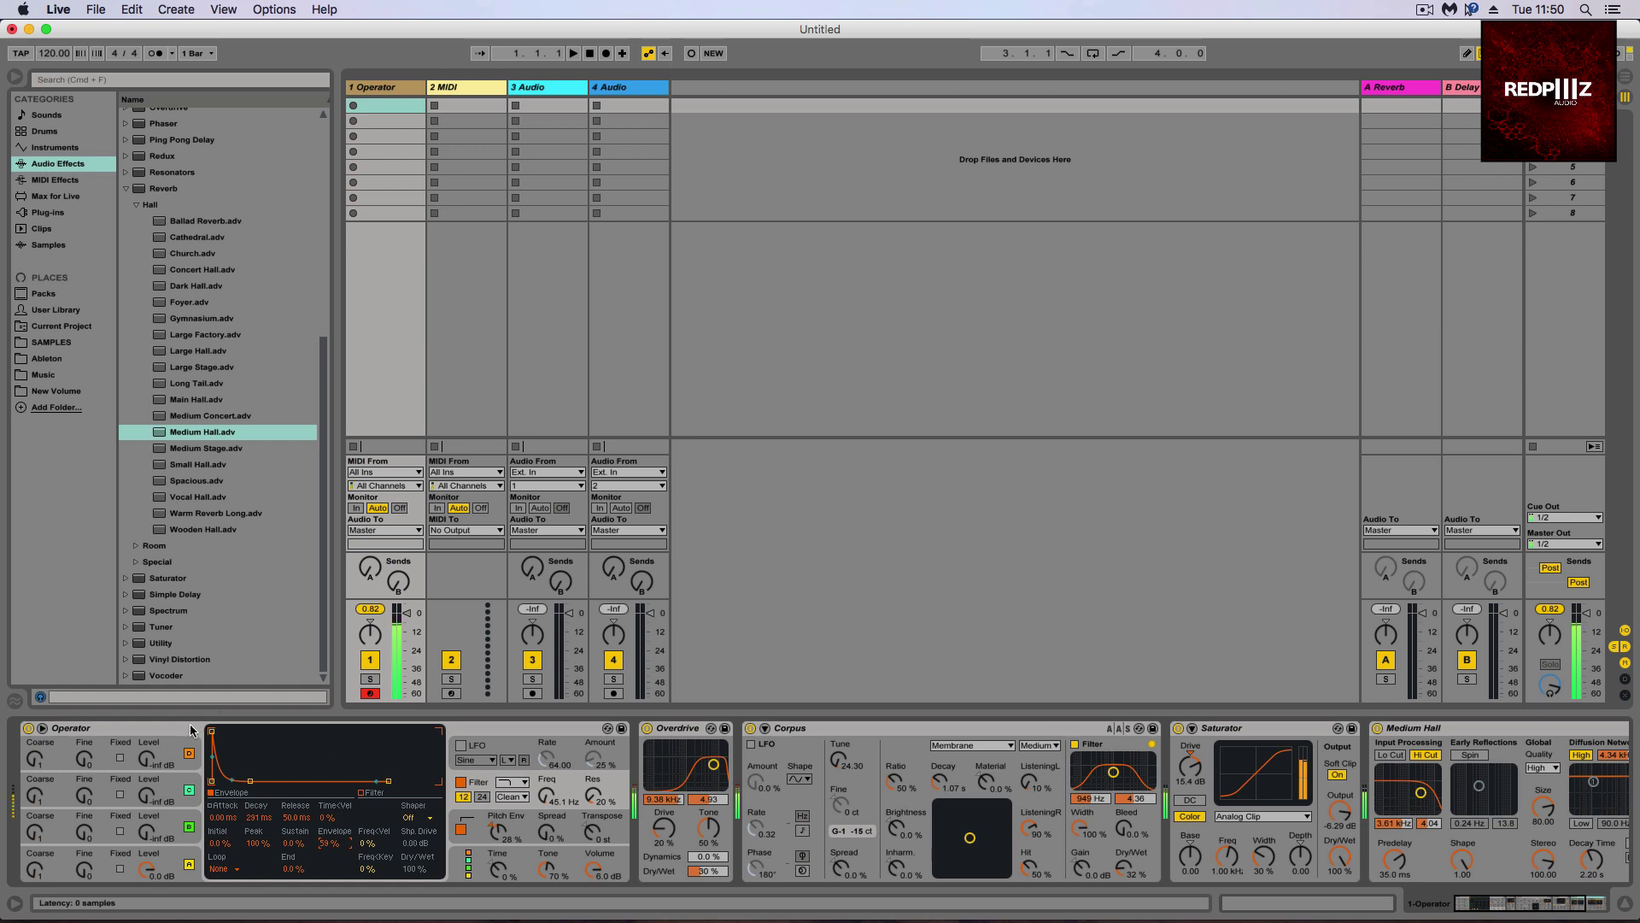
# - Try the Square D and Sine waveforms on oscillator A, then restore Noise Looped
pyautogui.click(168, 858)
pyautogui.click(384, 818)
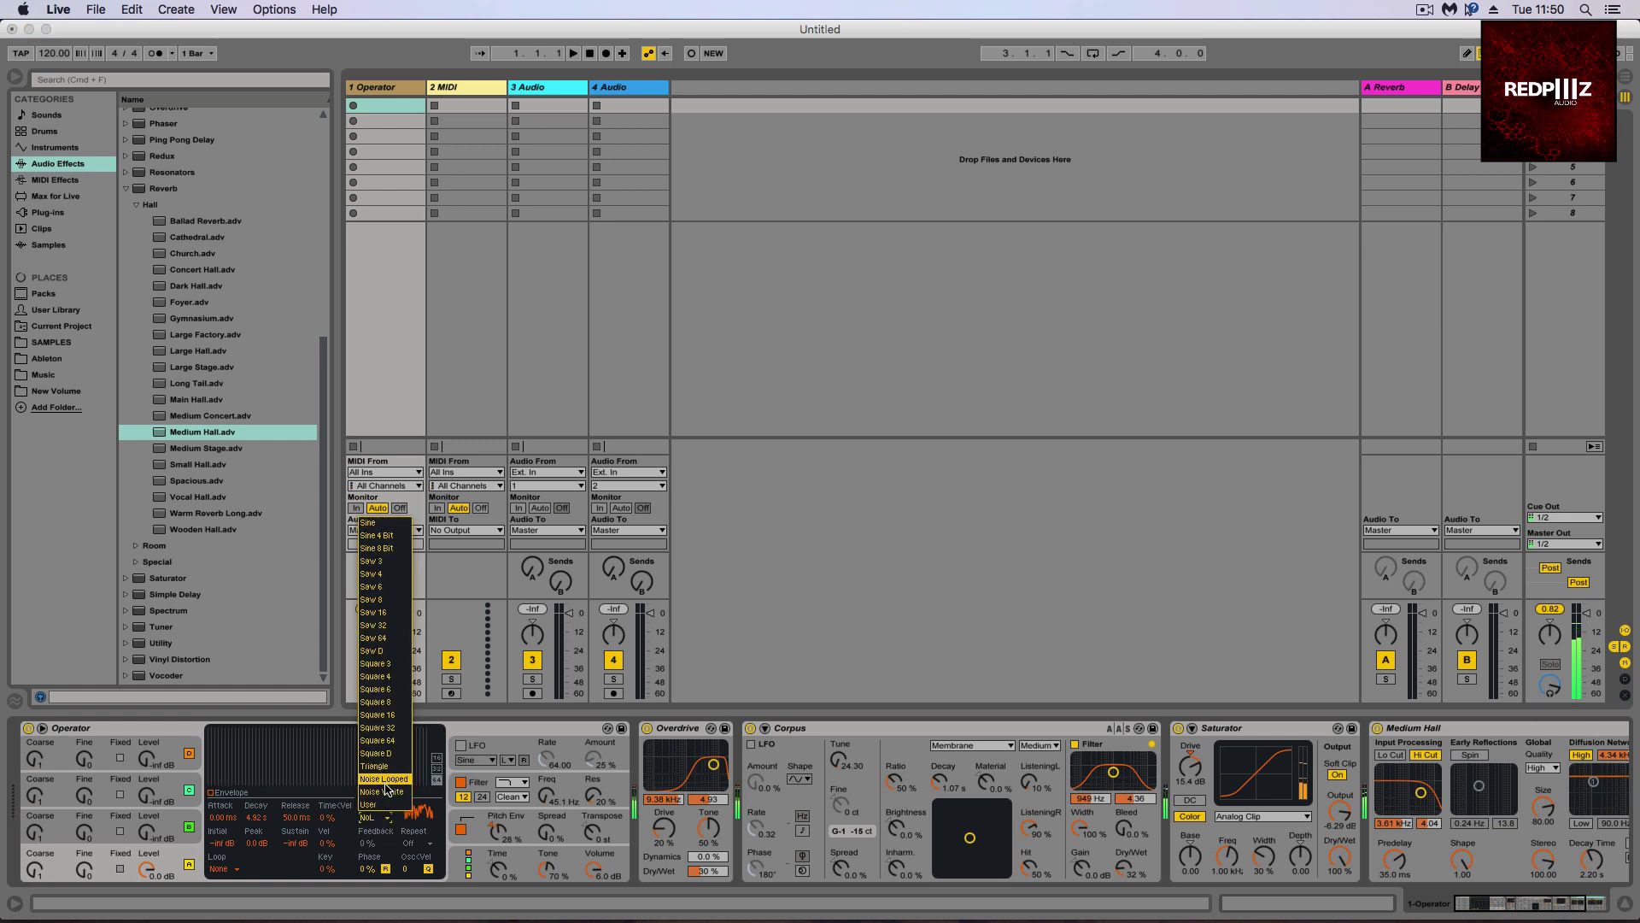
pyautogui.click(394, 767)
pyautogui.click(380, 818)
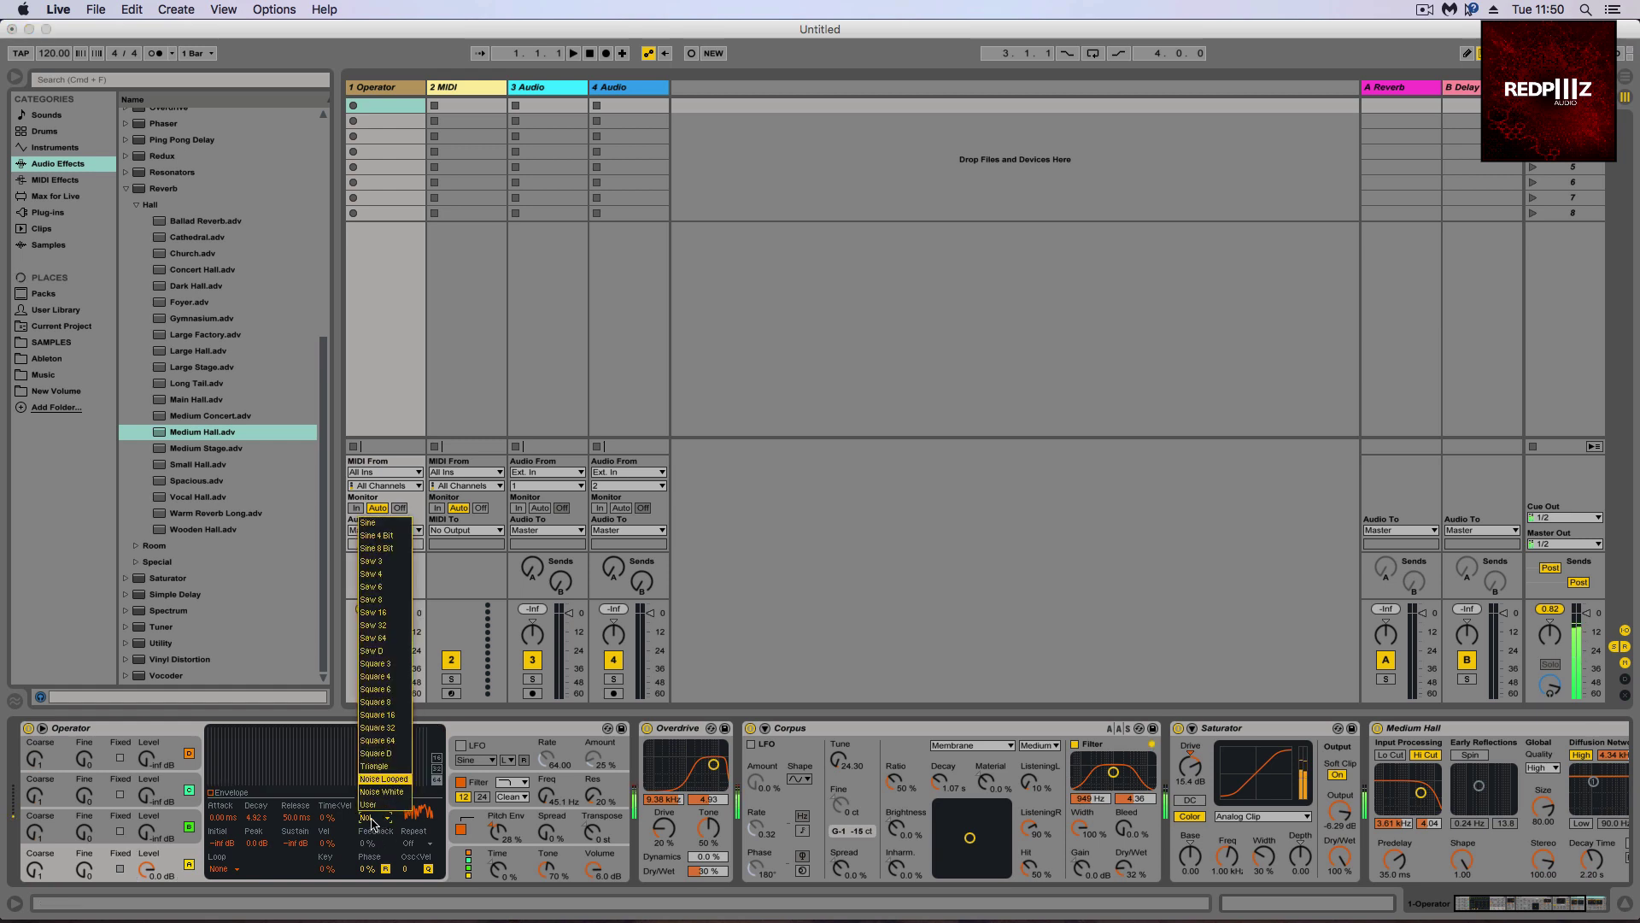
pyautogui.click(382, 740)
pyautogui.click(384, 819)
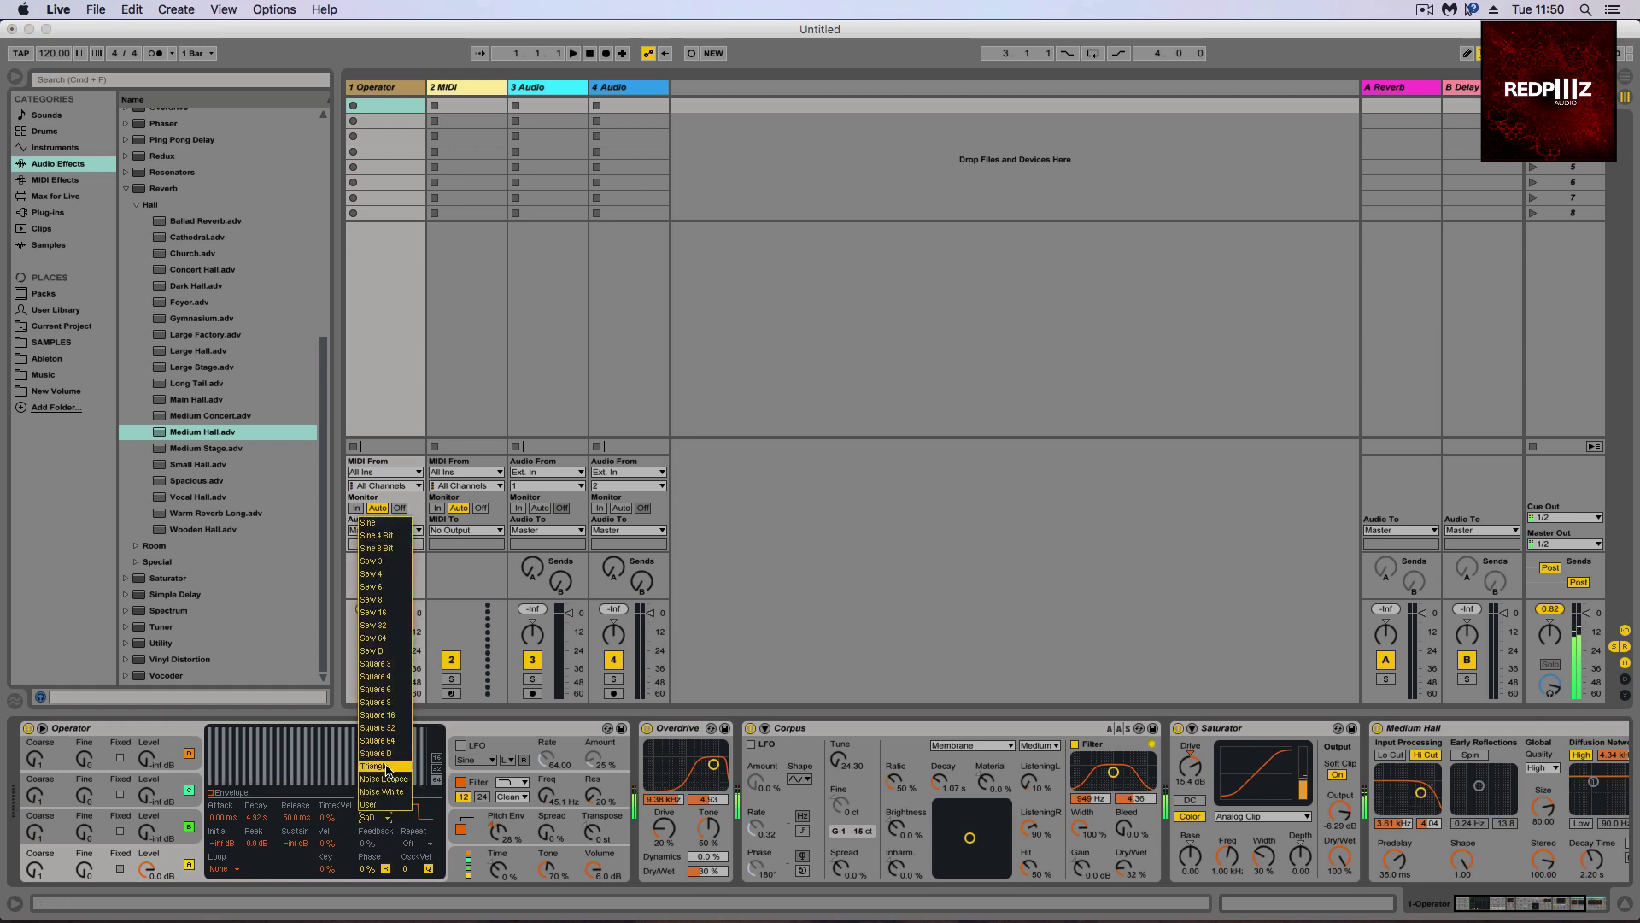
pyautogui.click(394, 530)
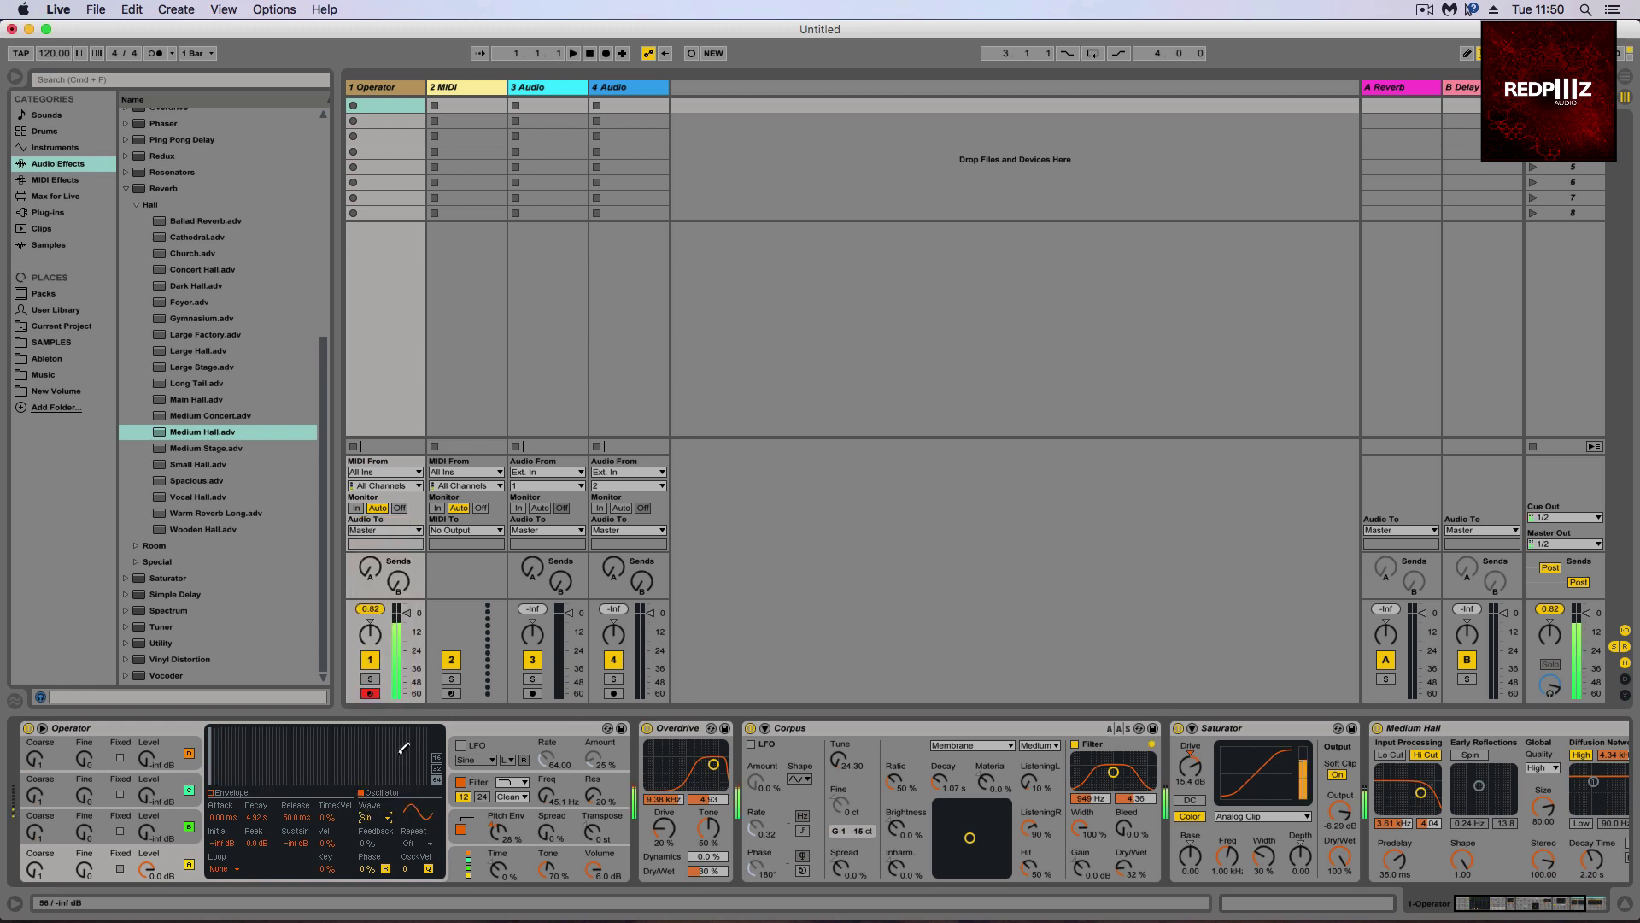
pyautogui.click(383, 818)
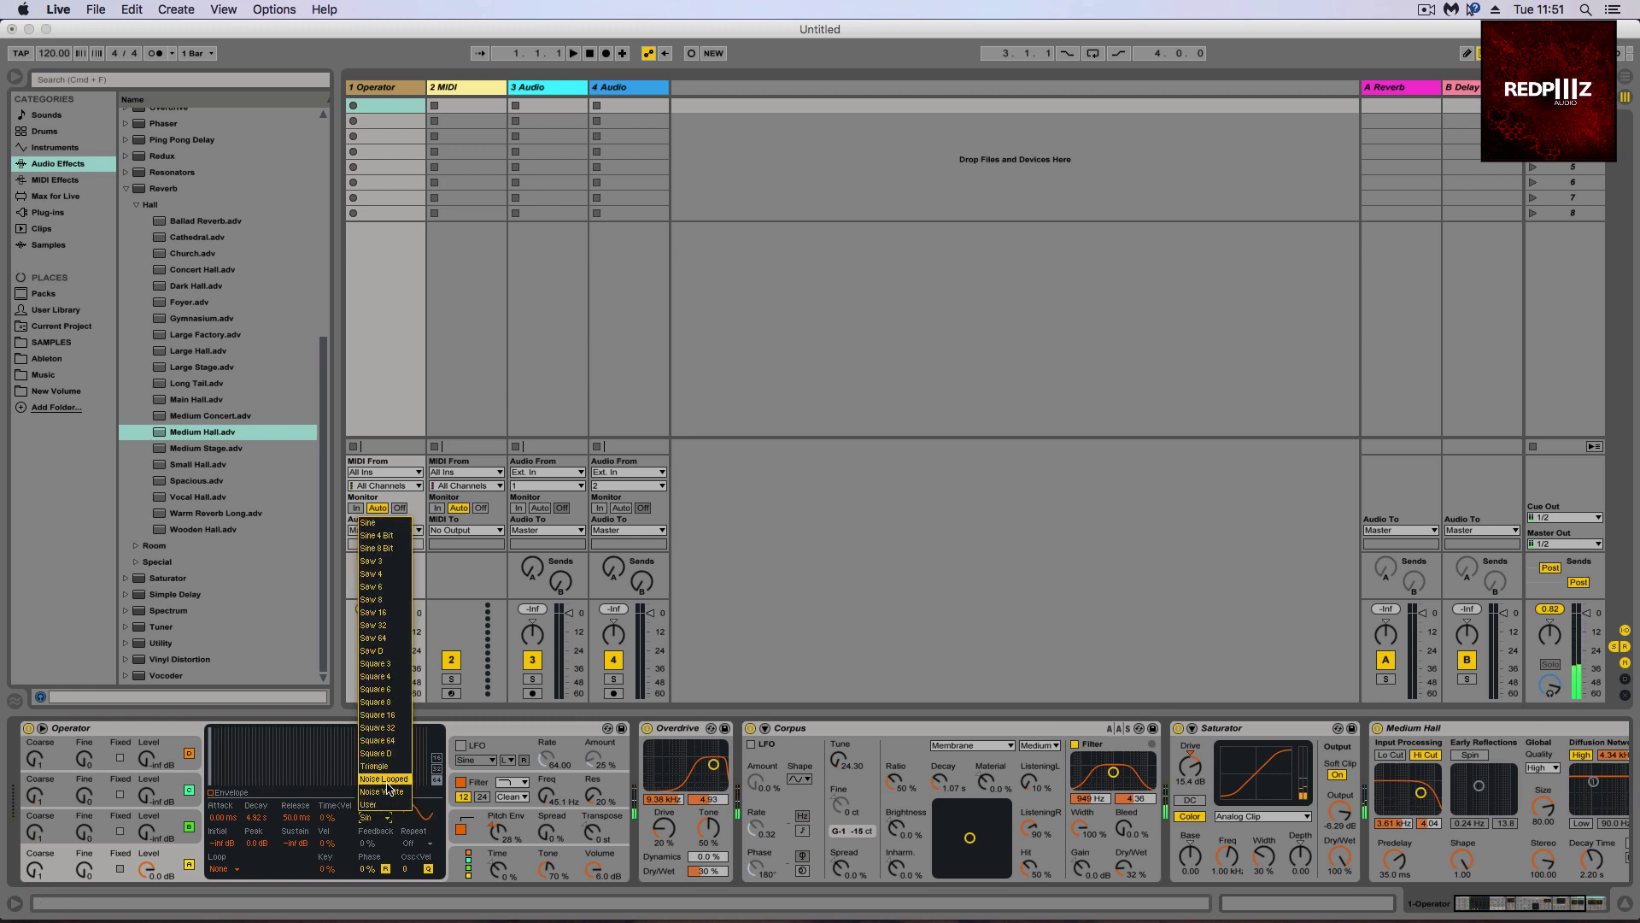
pyautogui.click(388, 790)
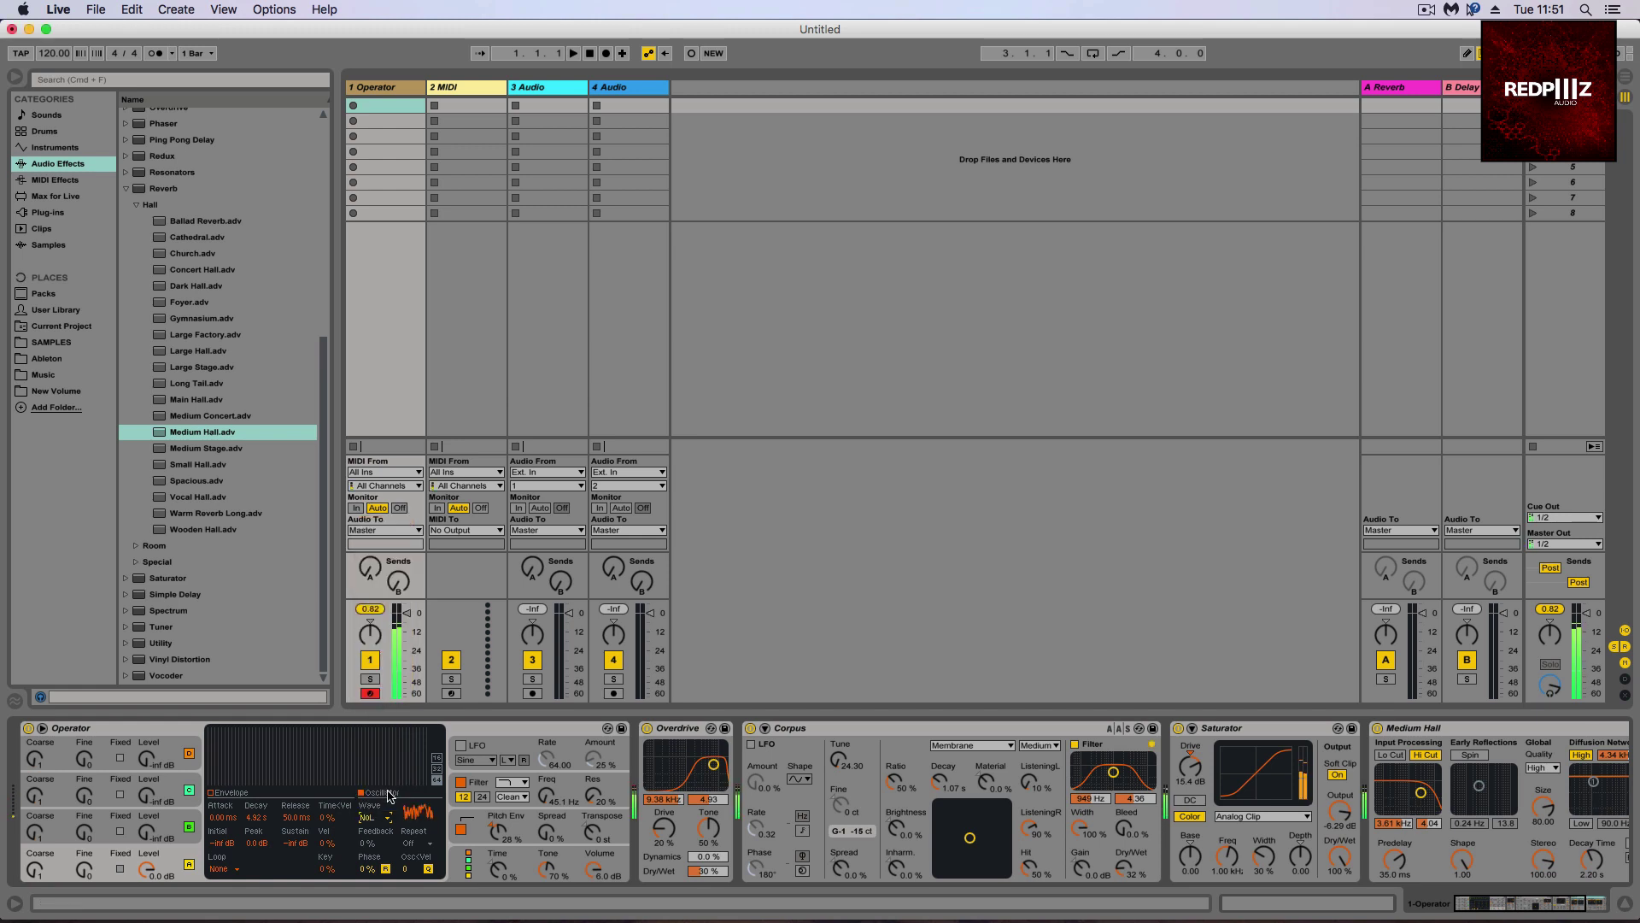
# - Set Overdrive's Dynamics to 100% and Dry/Wet to 14%, and show Operator's pitch envelope settings
pyautogui.moveTo(708, 857)
pyautogui.mouseDown()
pyautogui.moveTo(708, 820)
pyautogui.moveTo(708, 914)
pyautogui.moveTo(703, 864)
pyautogui.mouseUp()
pyautogui.click(480, 852)
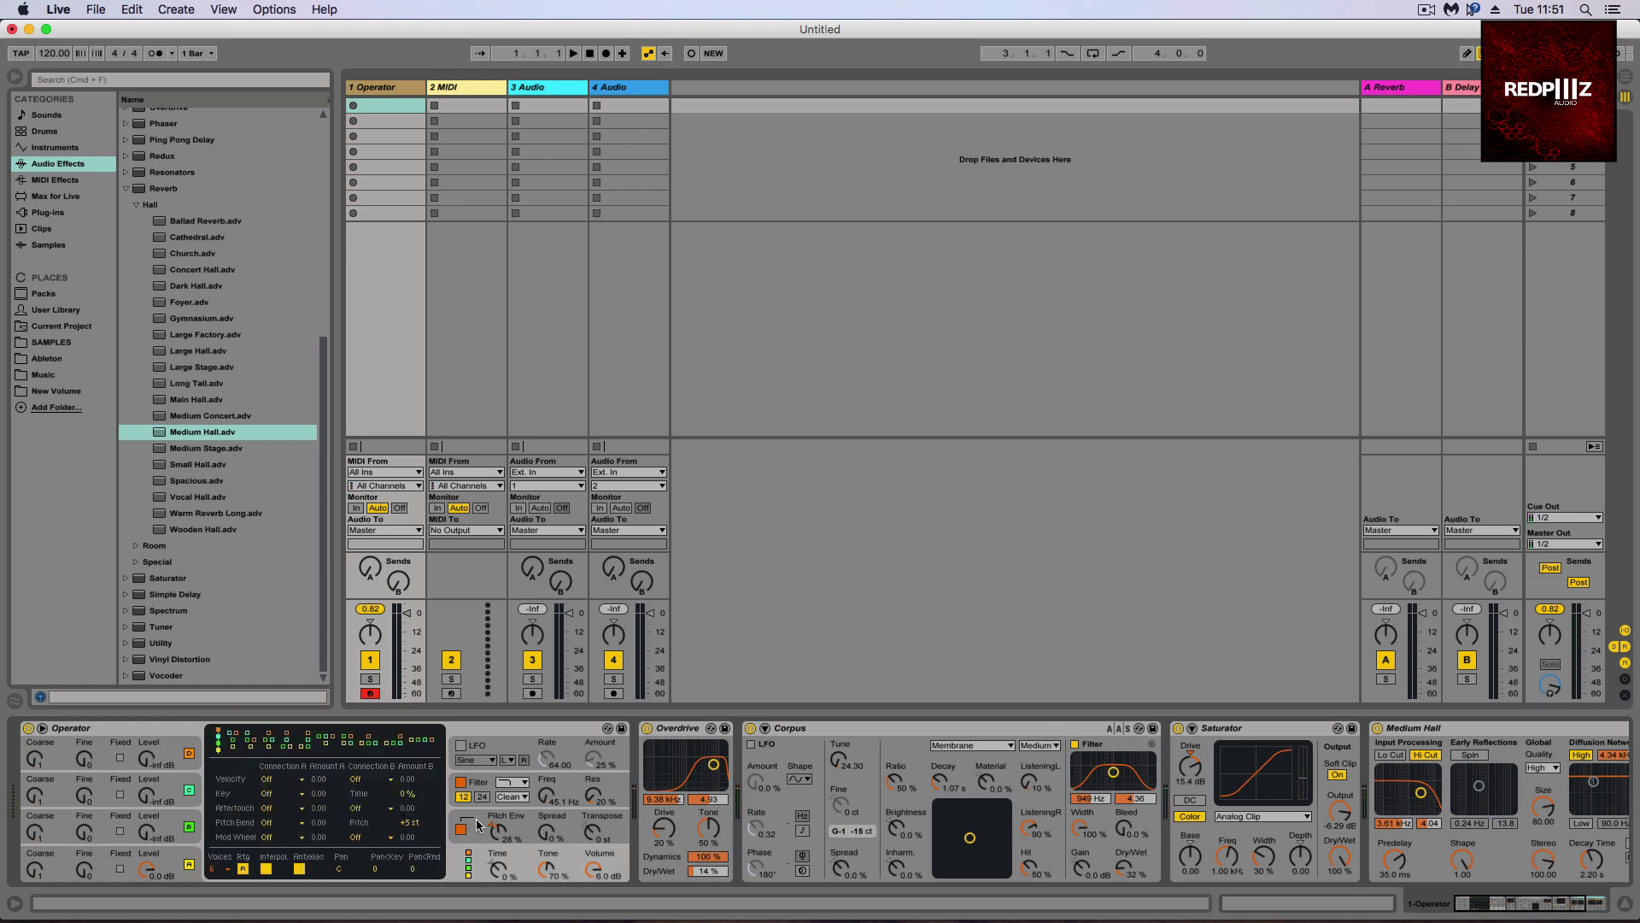
pyautogui.click(478, 824)
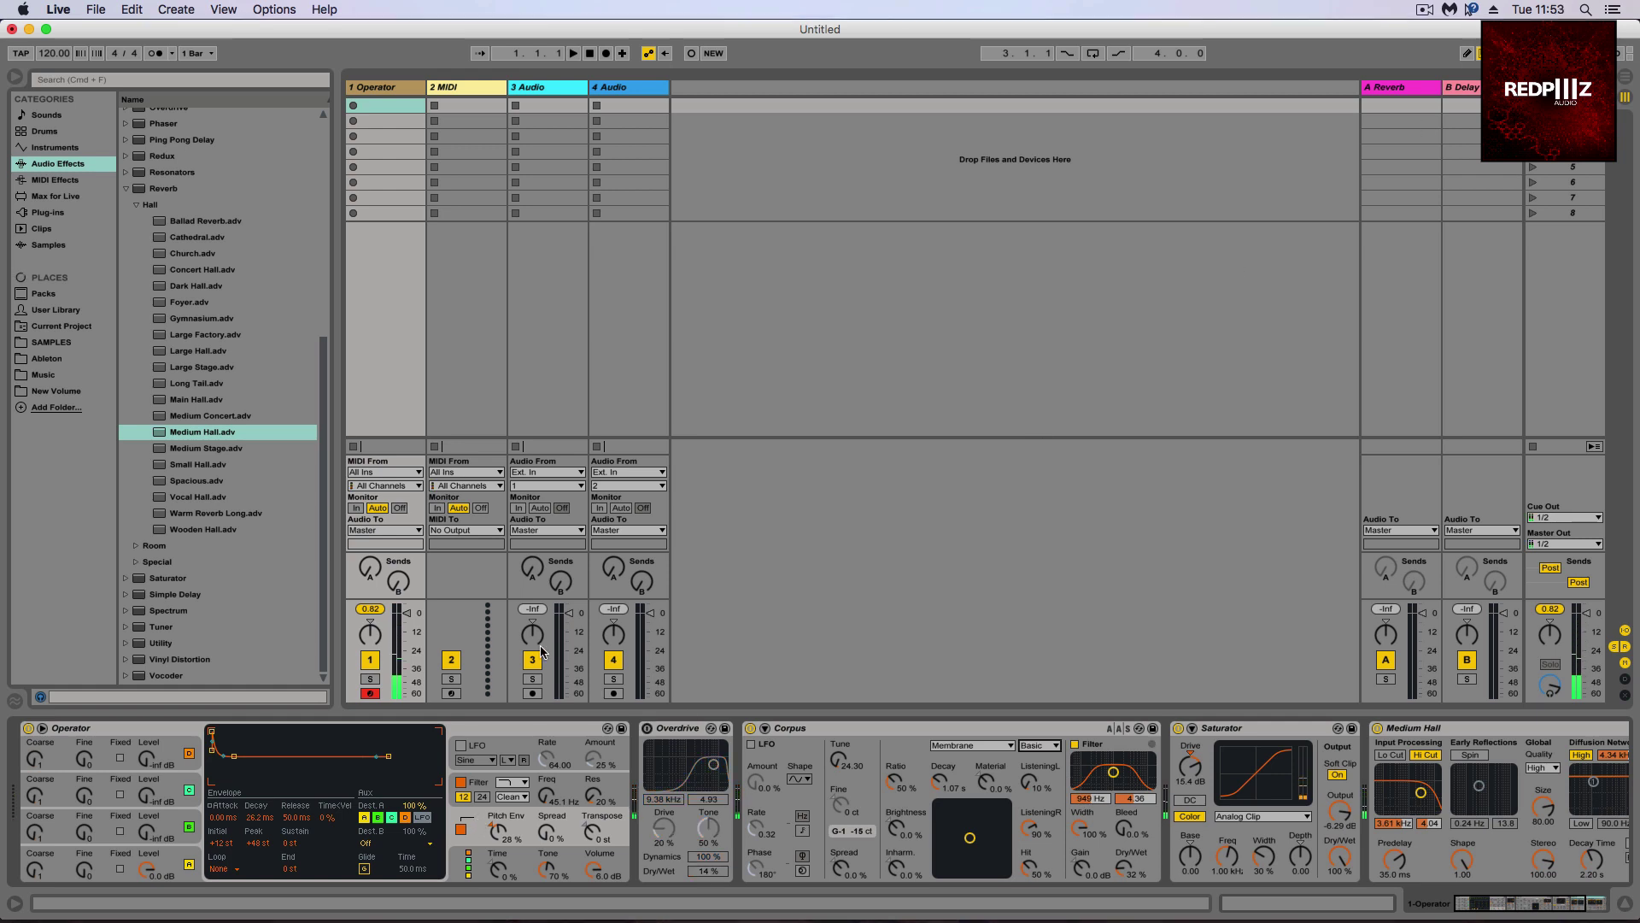
# - Try a Corpus Material of about -17% and set the resonator quality to Full
pyautogui.moveTo(993, 786)
pyautogui.mouseDown()
pyautogui.moveTo(993, 761)
pyautogui.moveTo(993, 833)
pyautogui.moveTo(1008, 773)
pyautogui.mouseUp()
pyautogui.click(1040, 746)
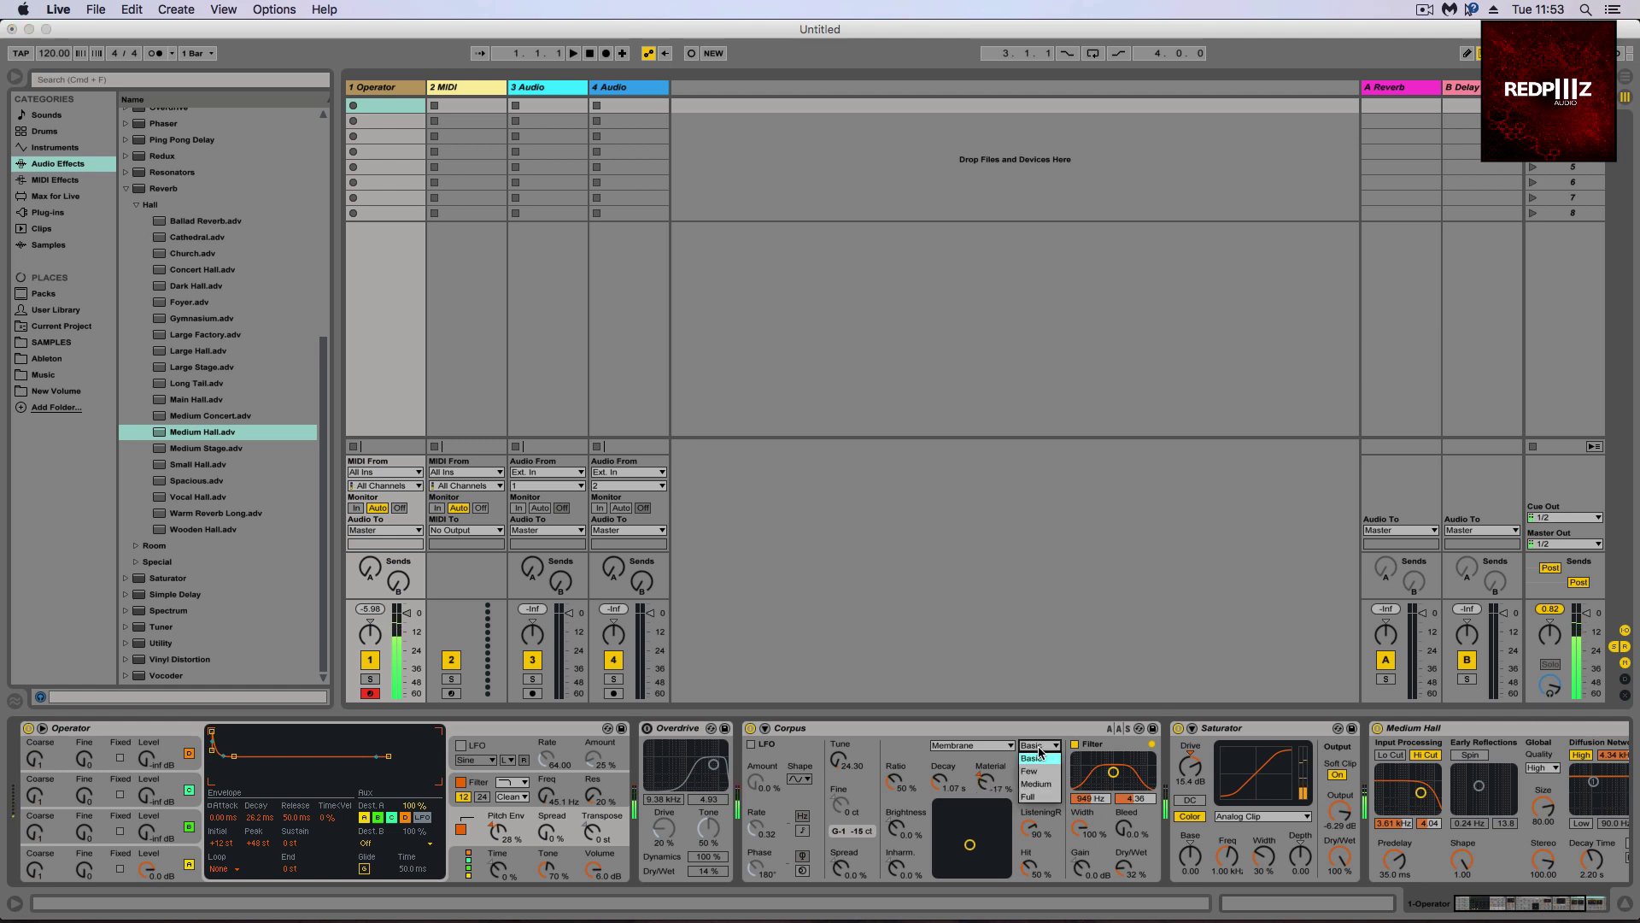
pyautogui.click(1038, 758)
pyautogui.click(1036, 747)
pyautogui.click(1037, 761)
pyautogui.click(1036, 747)
pyautogui.click(1038, 801)
# - Set Corpus's Material and Inharmonics to 0.0%
pyautogui.moveTo(991, 791); pyautogui.dragTo(983, 780)
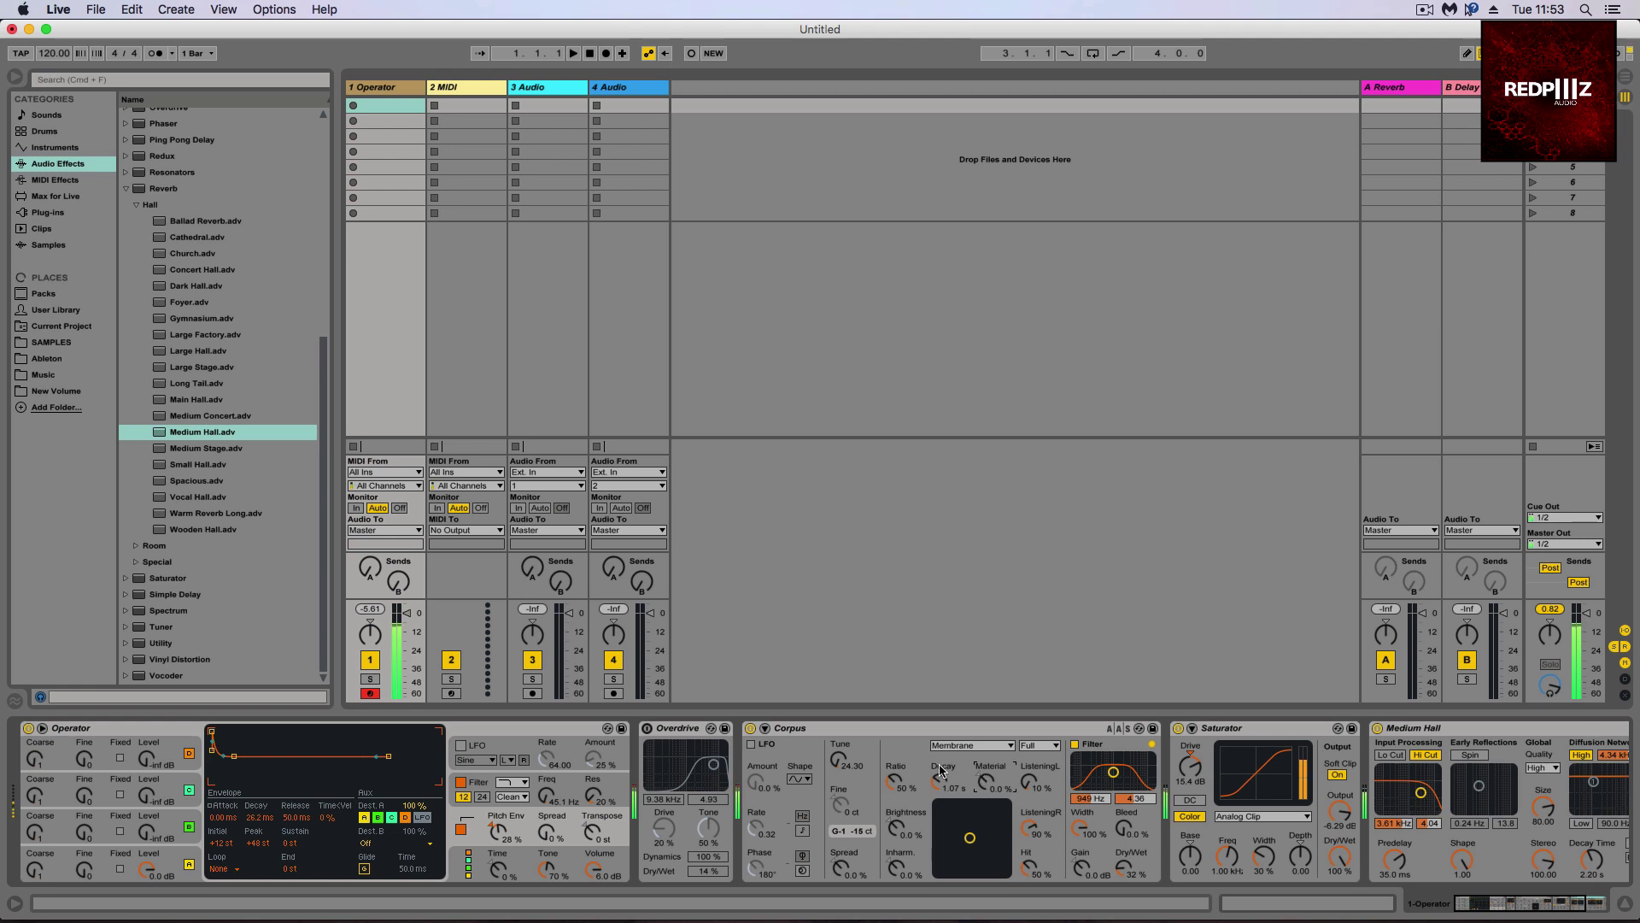
pyautogui.moveTo(983, 786); pyautogui.dragTo(983, 787)
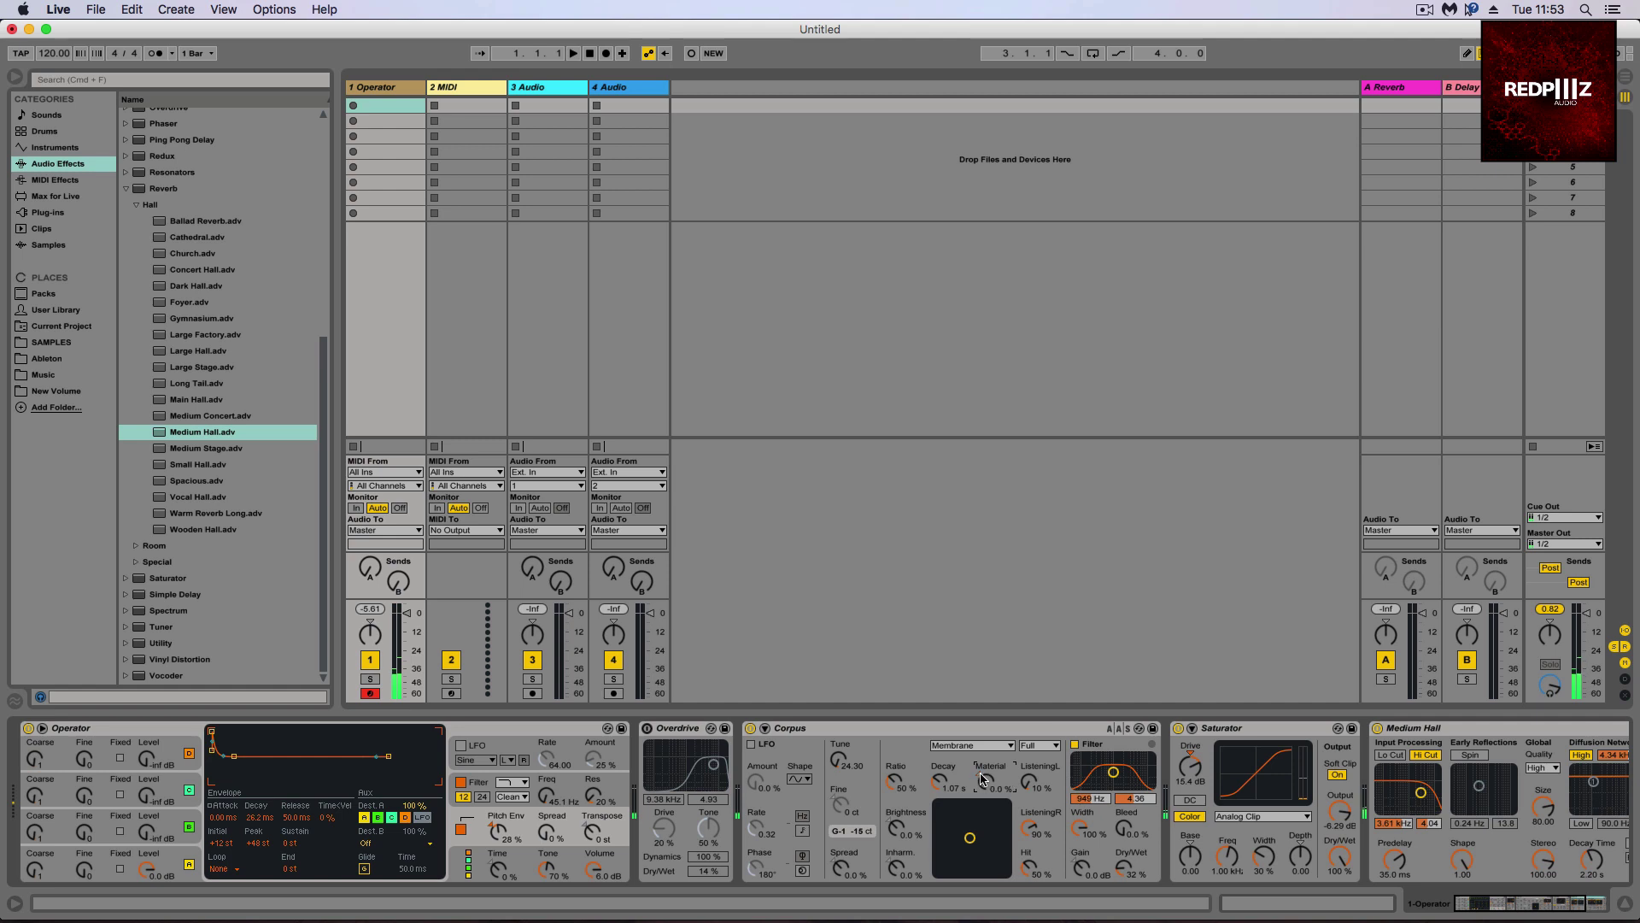
pyautogui.click(903, 870)
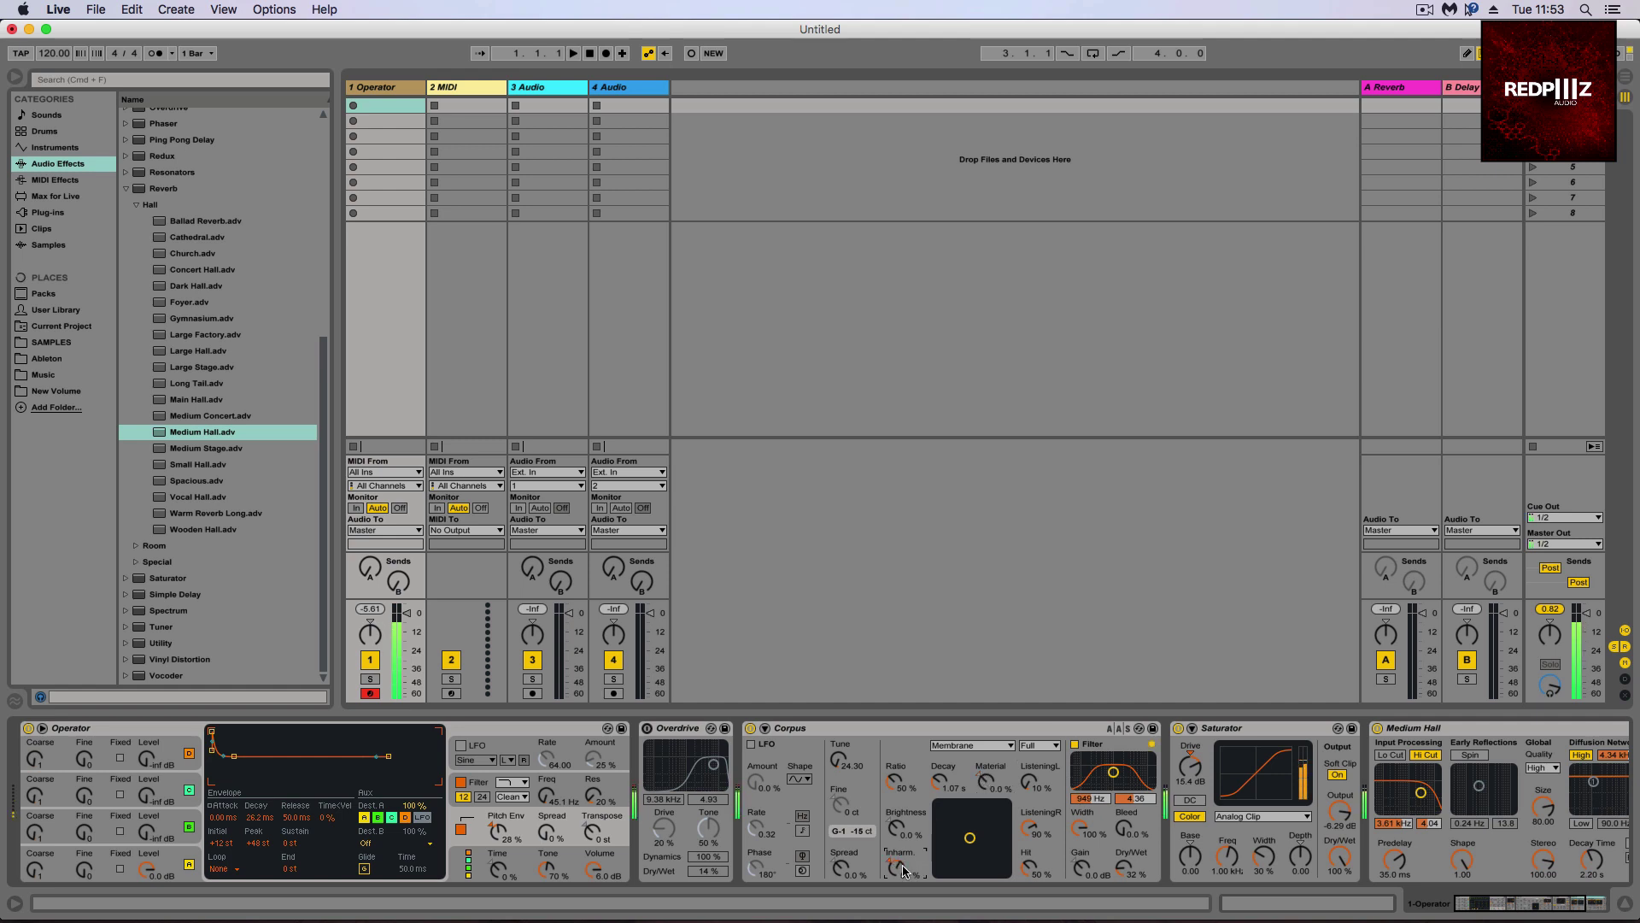
pyautogui.moveTo(904, 869); pyautogui.dragTo(904, 869)
# - Set Corpus's filter frequency to 1.16 kHz, its Width to 0.0% and its Dry/Wet to 46%
pyautogui.click(1076, 745)
pyautogui.click(1075, 745)
pyautogui.moveTo(1113, 772)
pyautogui.mouseDown()
pyautogui.moveTo(1091, 780)
pyautogui.moveTo(1115, 775)
pyautogui.mouseUp()
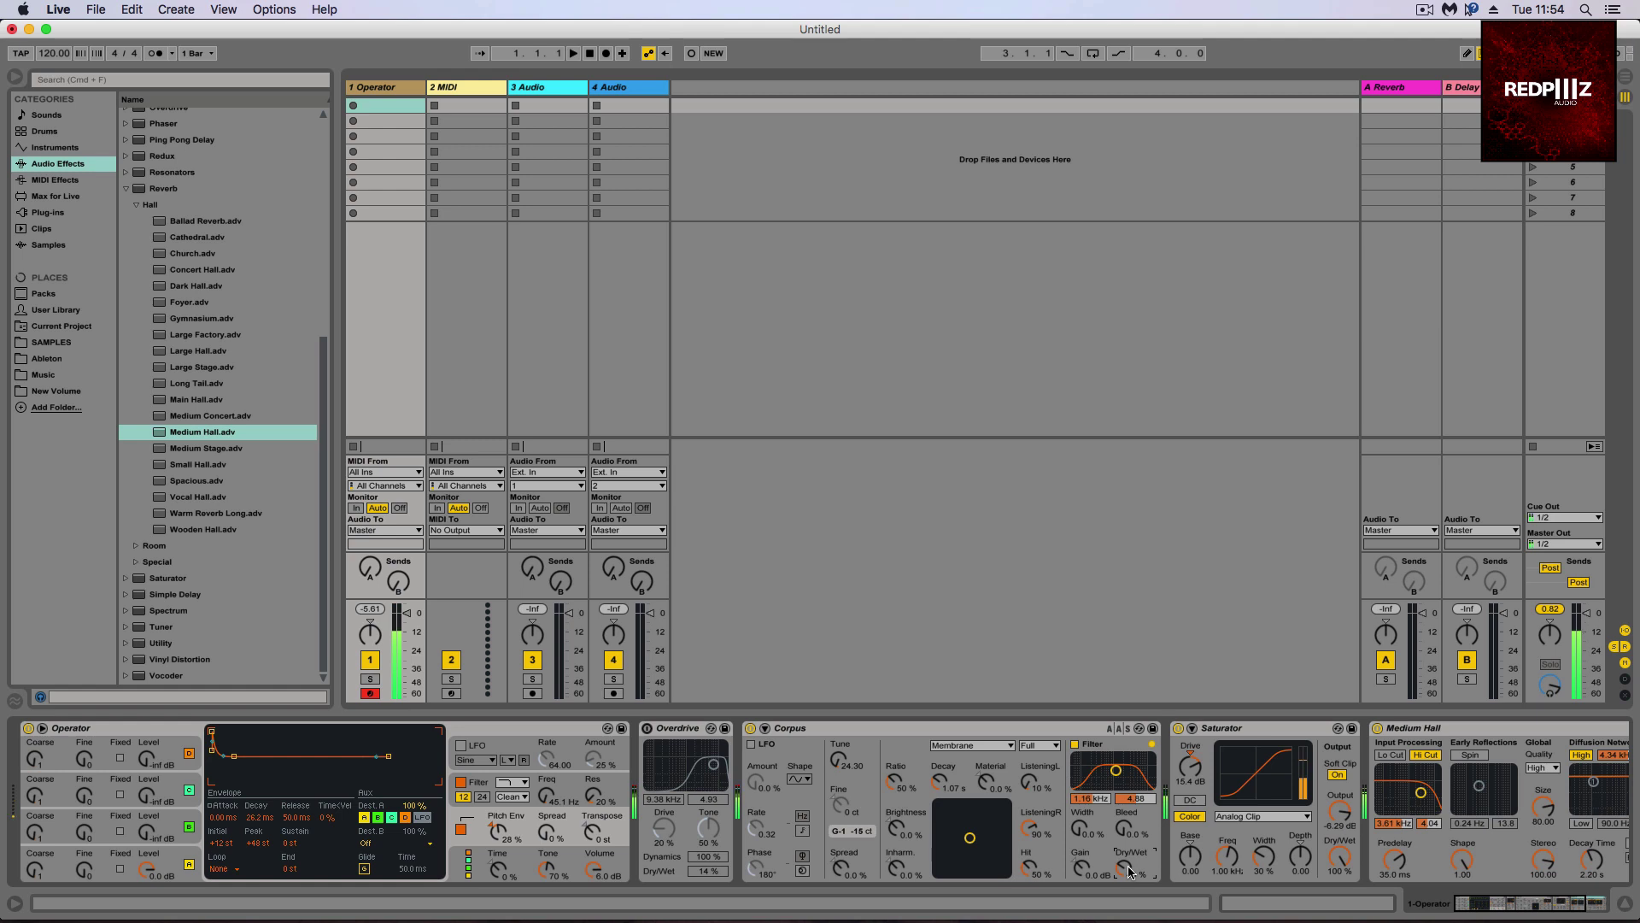
pyautogui.moveTo(1128, 871); pyautogui.dragTo(1127, 892)
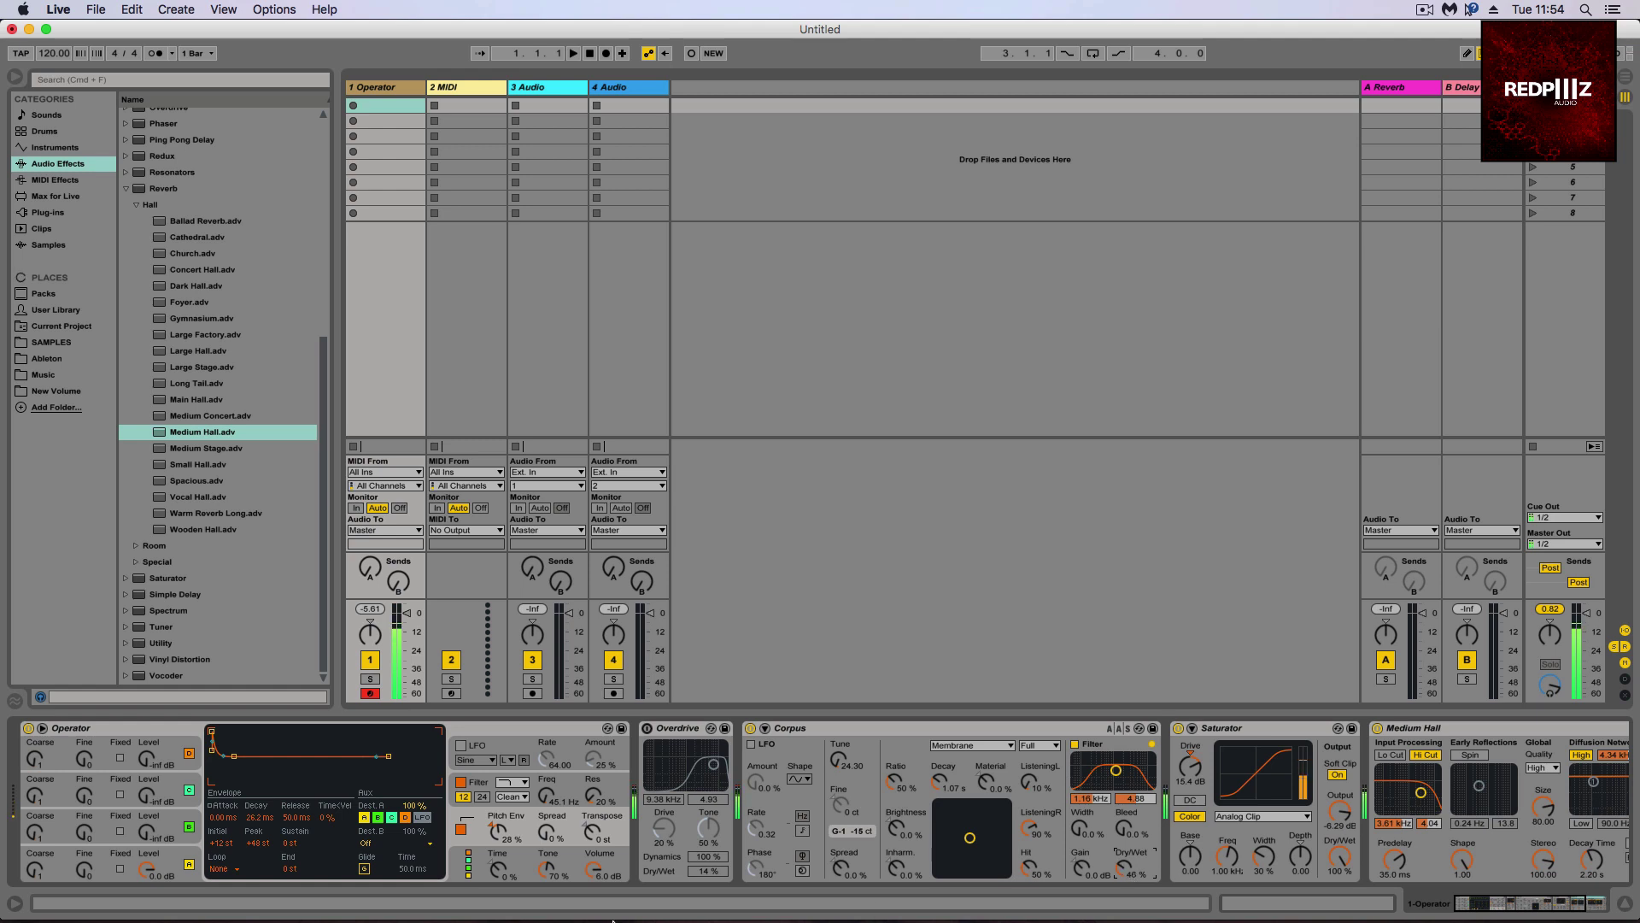
# - Switch Operator's filter slope to 24 and enable Overdrive with 3.58 kHz frequency, 50% Drive and 20% Dry/Wet
pyautogui.click(483, 796)
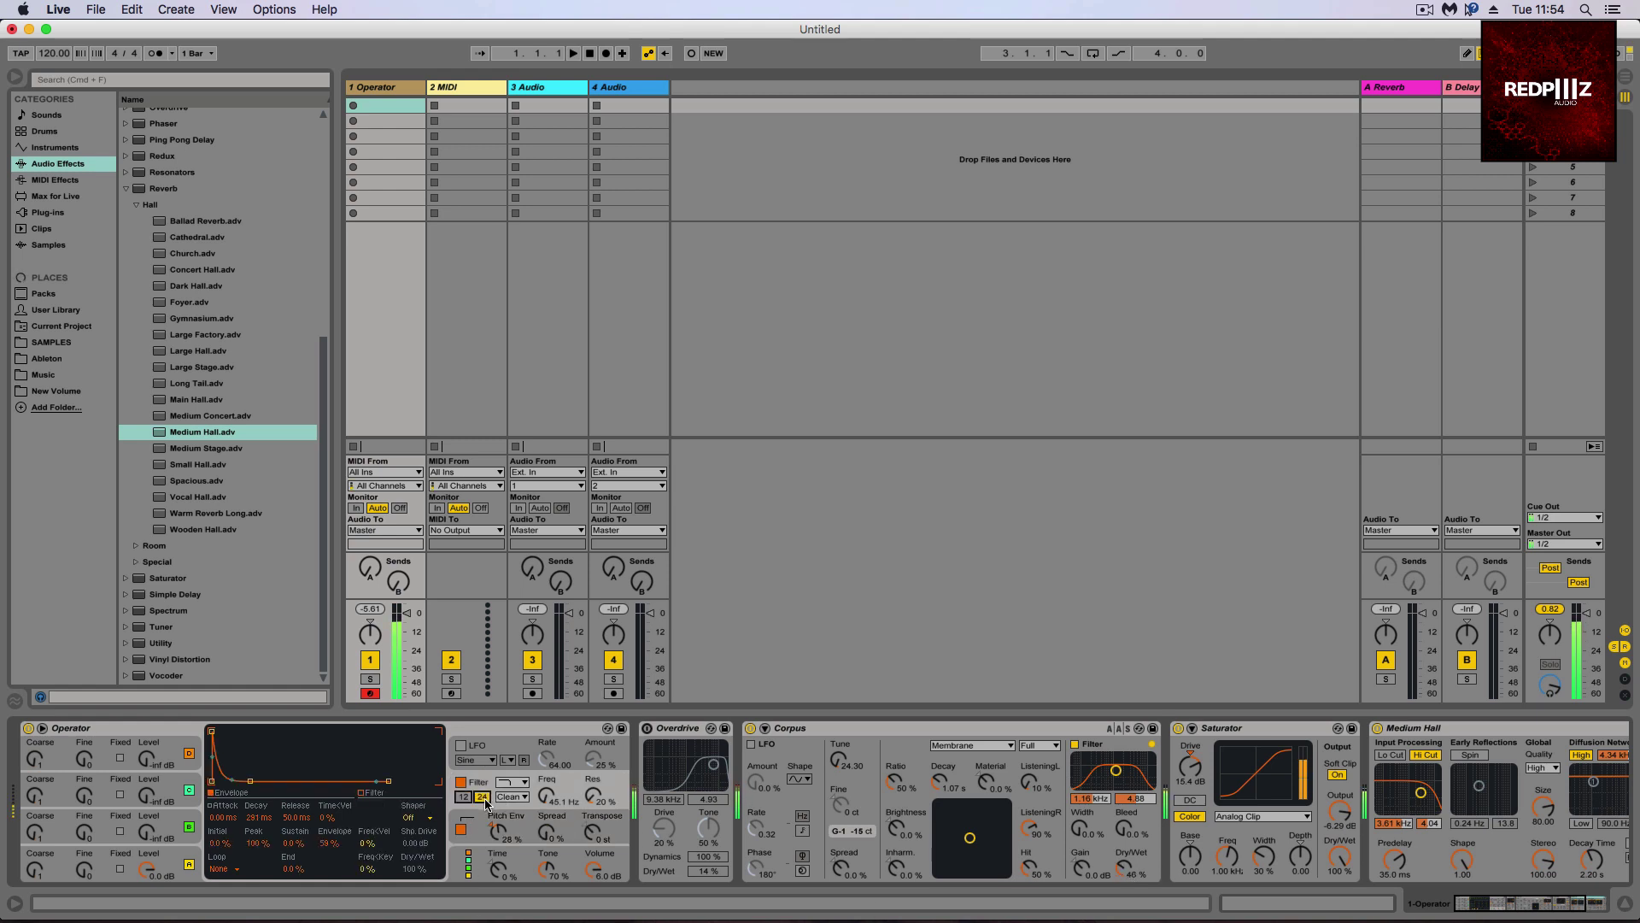
pyautogui.click(646, 728)
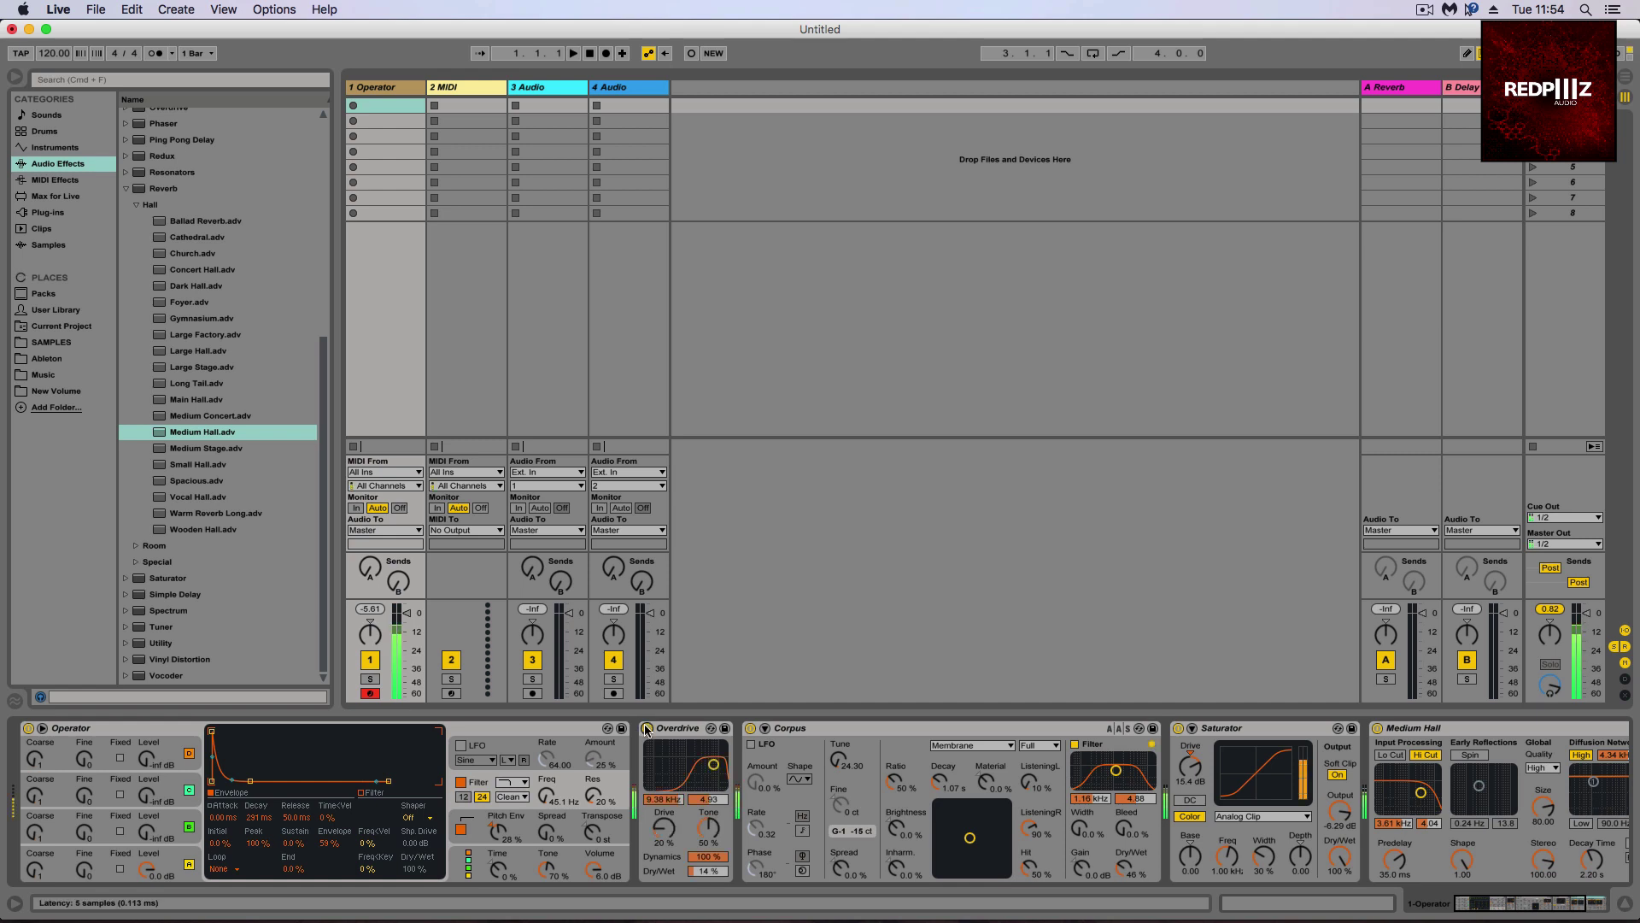
pyautogui.moveTo(708, 870); pyautogui.dragTo(709, 864)
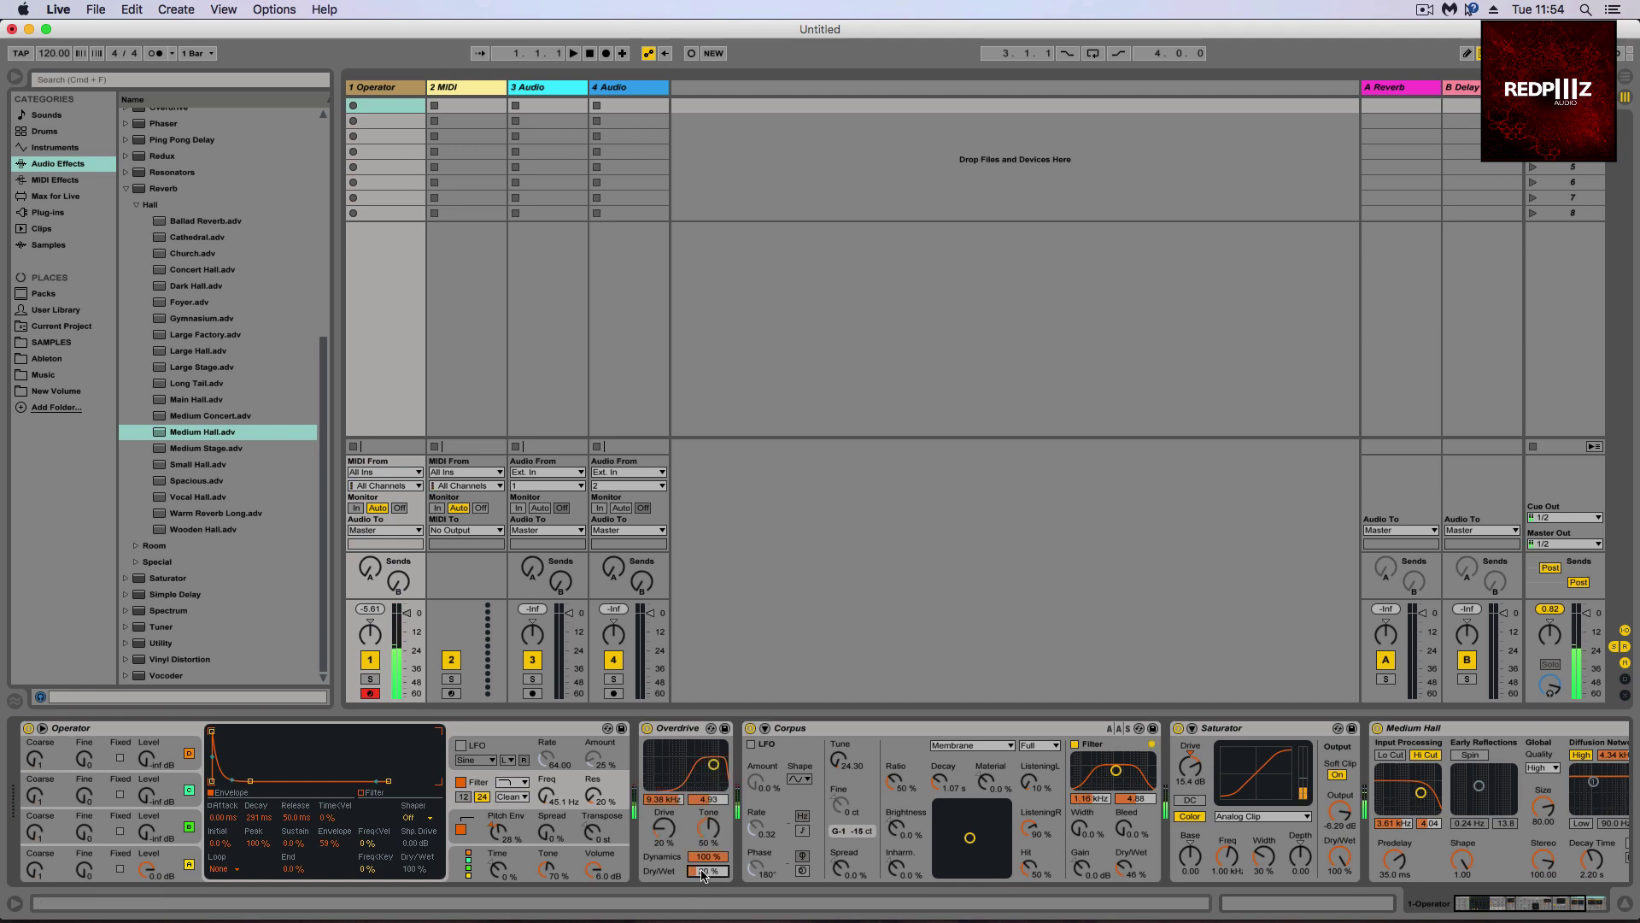
pyautogui.click(664, 836)
pyautogui.moveTo(716, 774)
pyautogui.mouseDown()
pyautogui.moveTo(668, 762)
pyautogui.moveTo(685, 758)
pyautogui.moveTo(673, 781)
pyautogui.moveTo(702, 761)
pyautogui.mouseUp()
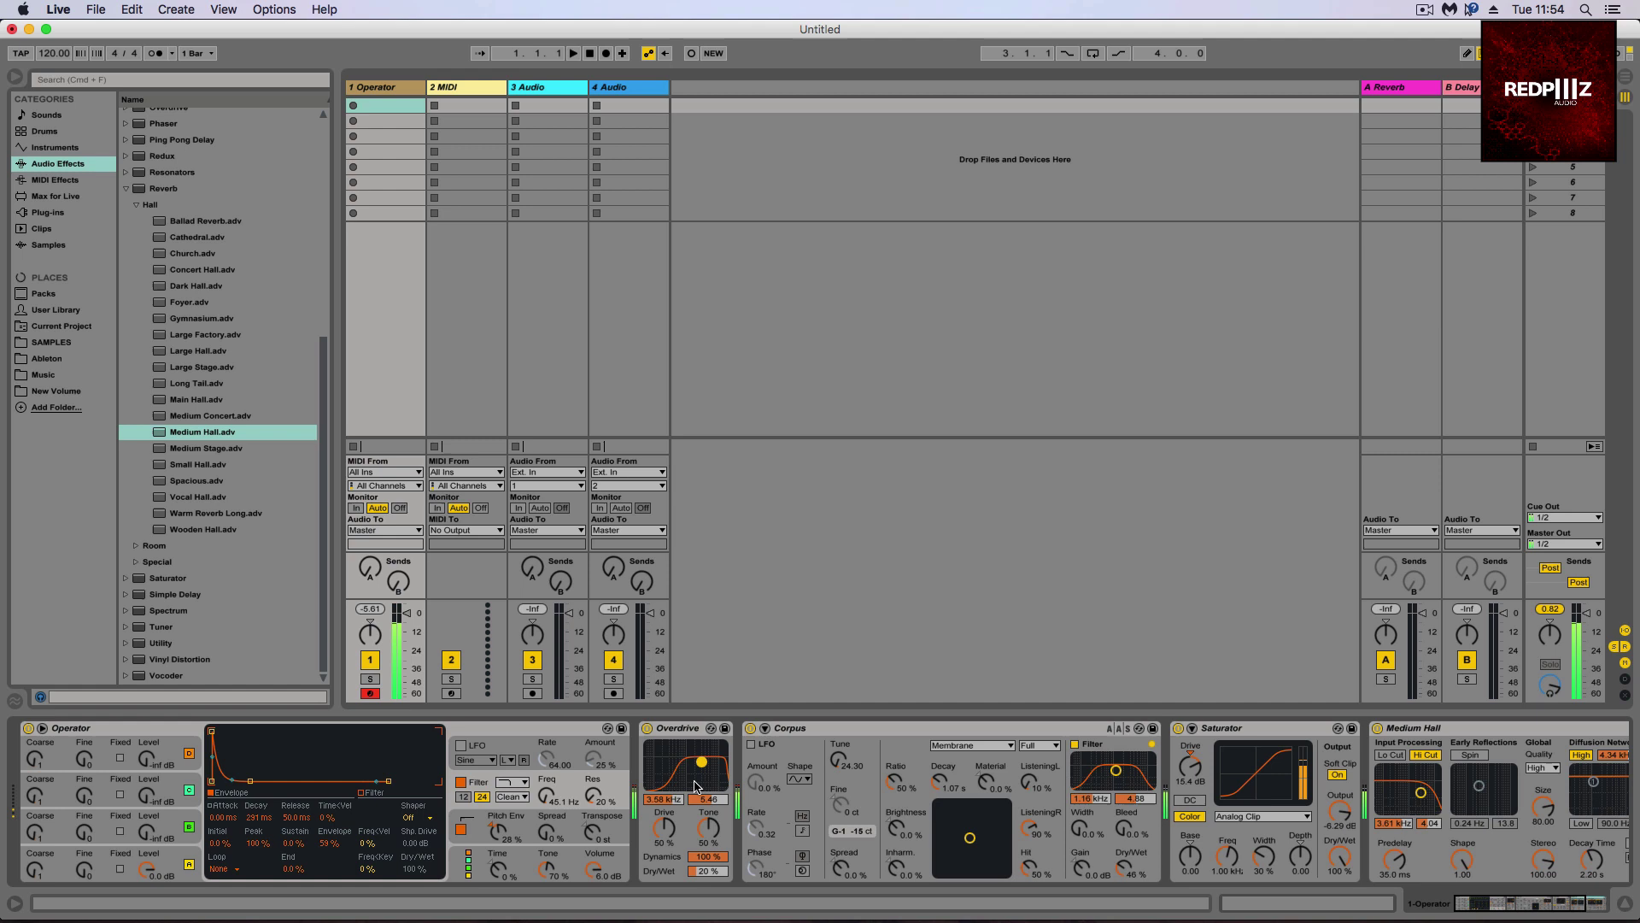
# - Set Operator's Pitch Env amount to 37% and filter frequency to 40.7 Hz, comparing with Overdrive on and leaving it bypassed
pyautogui.click(648, 731)
pyautogui.click(647, 729)
pyautogui.click(648, 731)
pyautogui.moveTo(496, 844)
pyautogui.mouseDown()
pyautogui.moveTo(494, 828)
pyautogui.moveTo(498, 888)
pyautogui.moveTo(499, 845)
pyautogui.moveTo(545, 818)
pyautogui.moveTo(498, 840)
pyautogui.mouseUp()
pyautogui.click(646, 728)
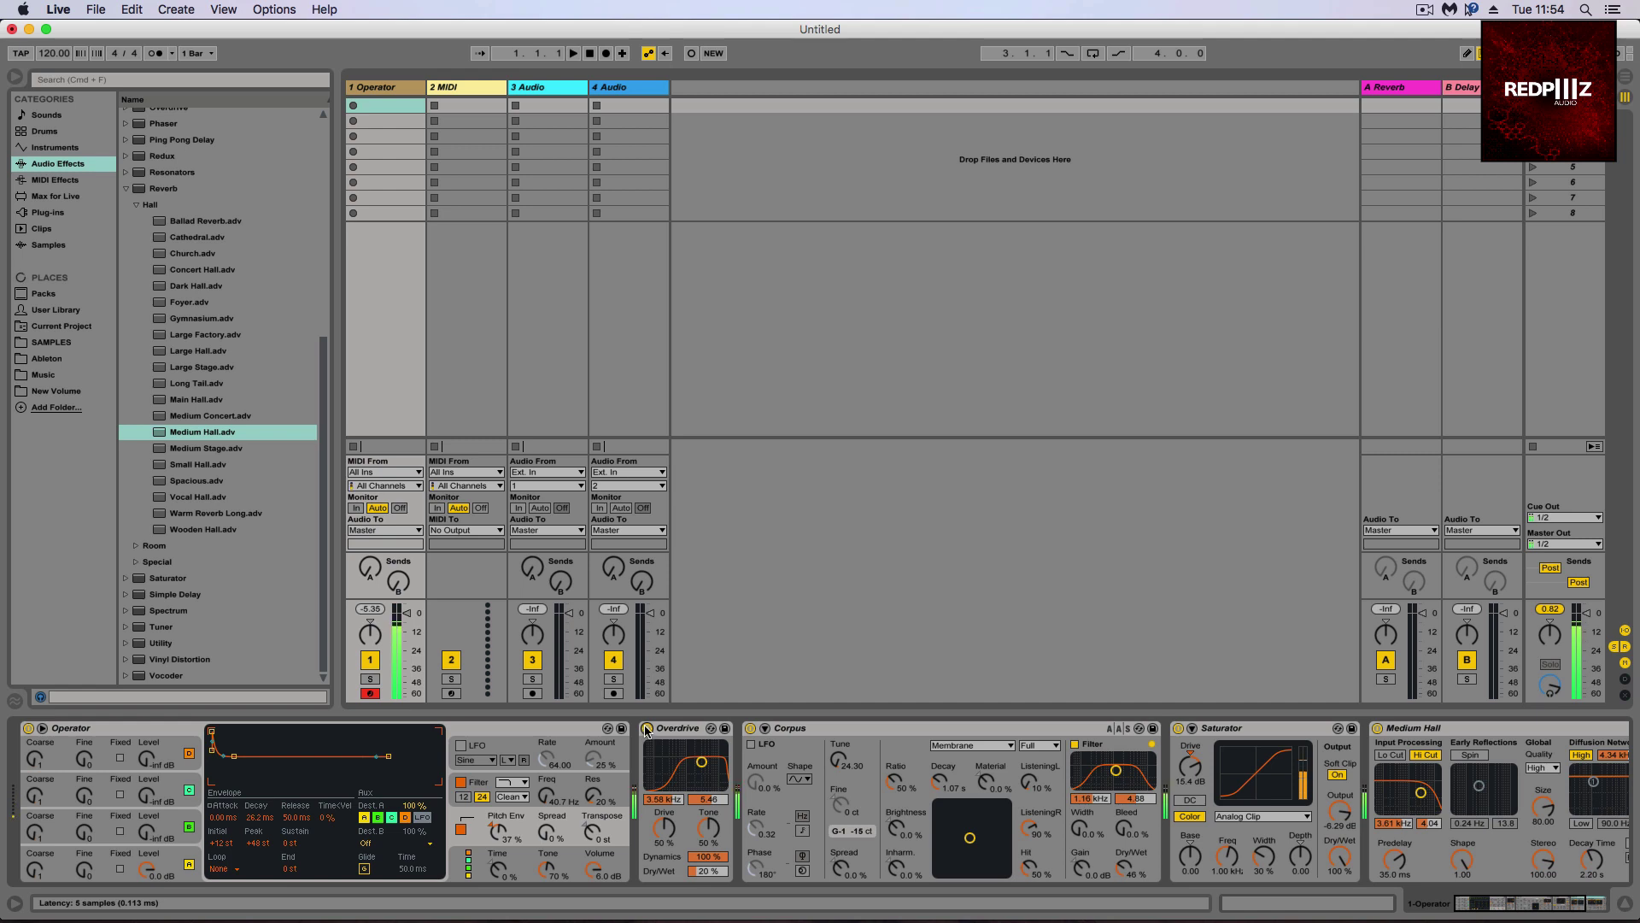
pyautogui.click(646, 728)
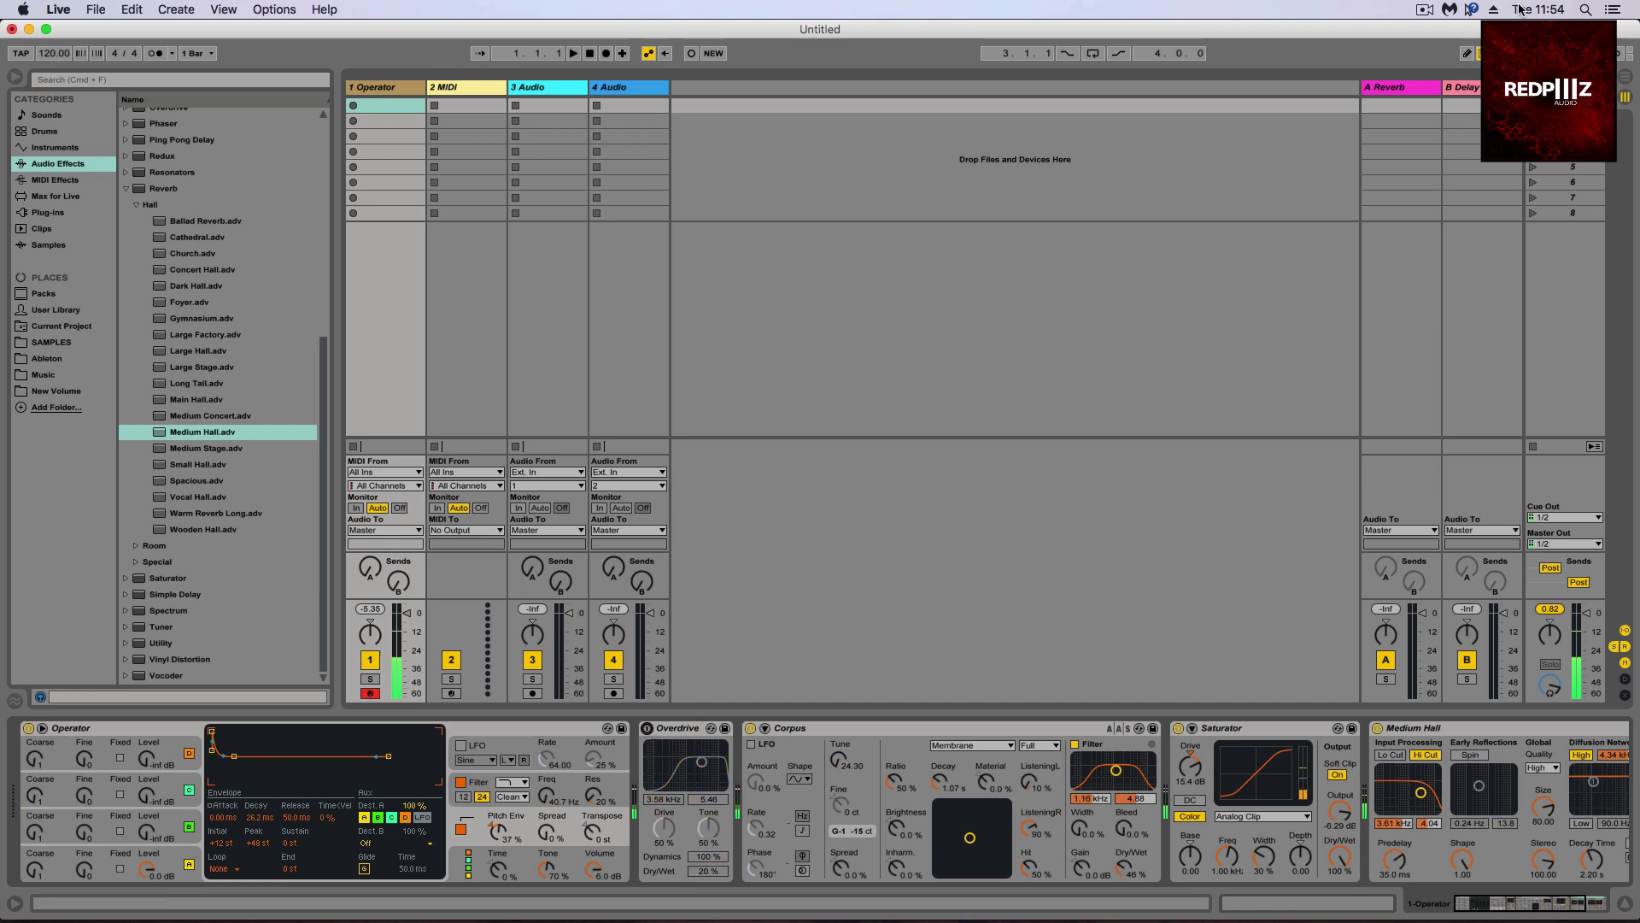